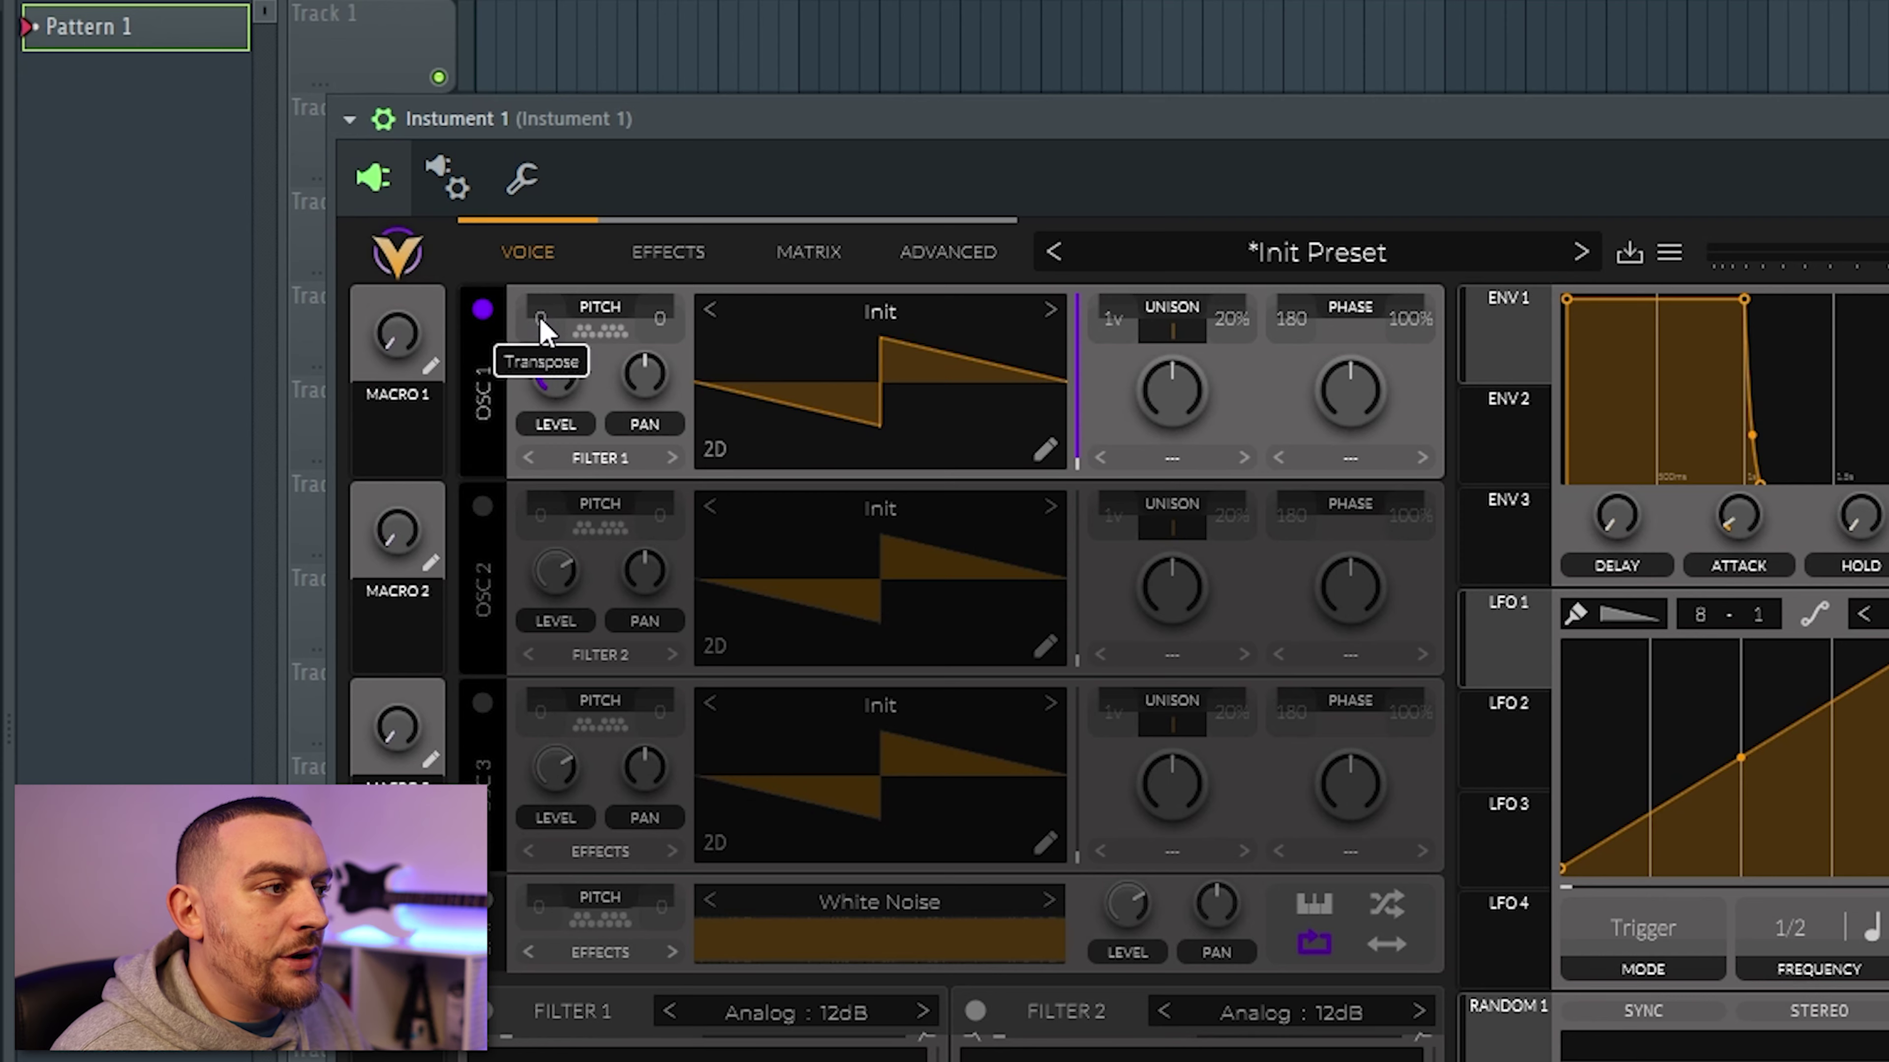
Step: Transpose oscillator 1 to -24 and set its phase randomisation and unison detune to 0%
drag(542, 331, 549, 369)
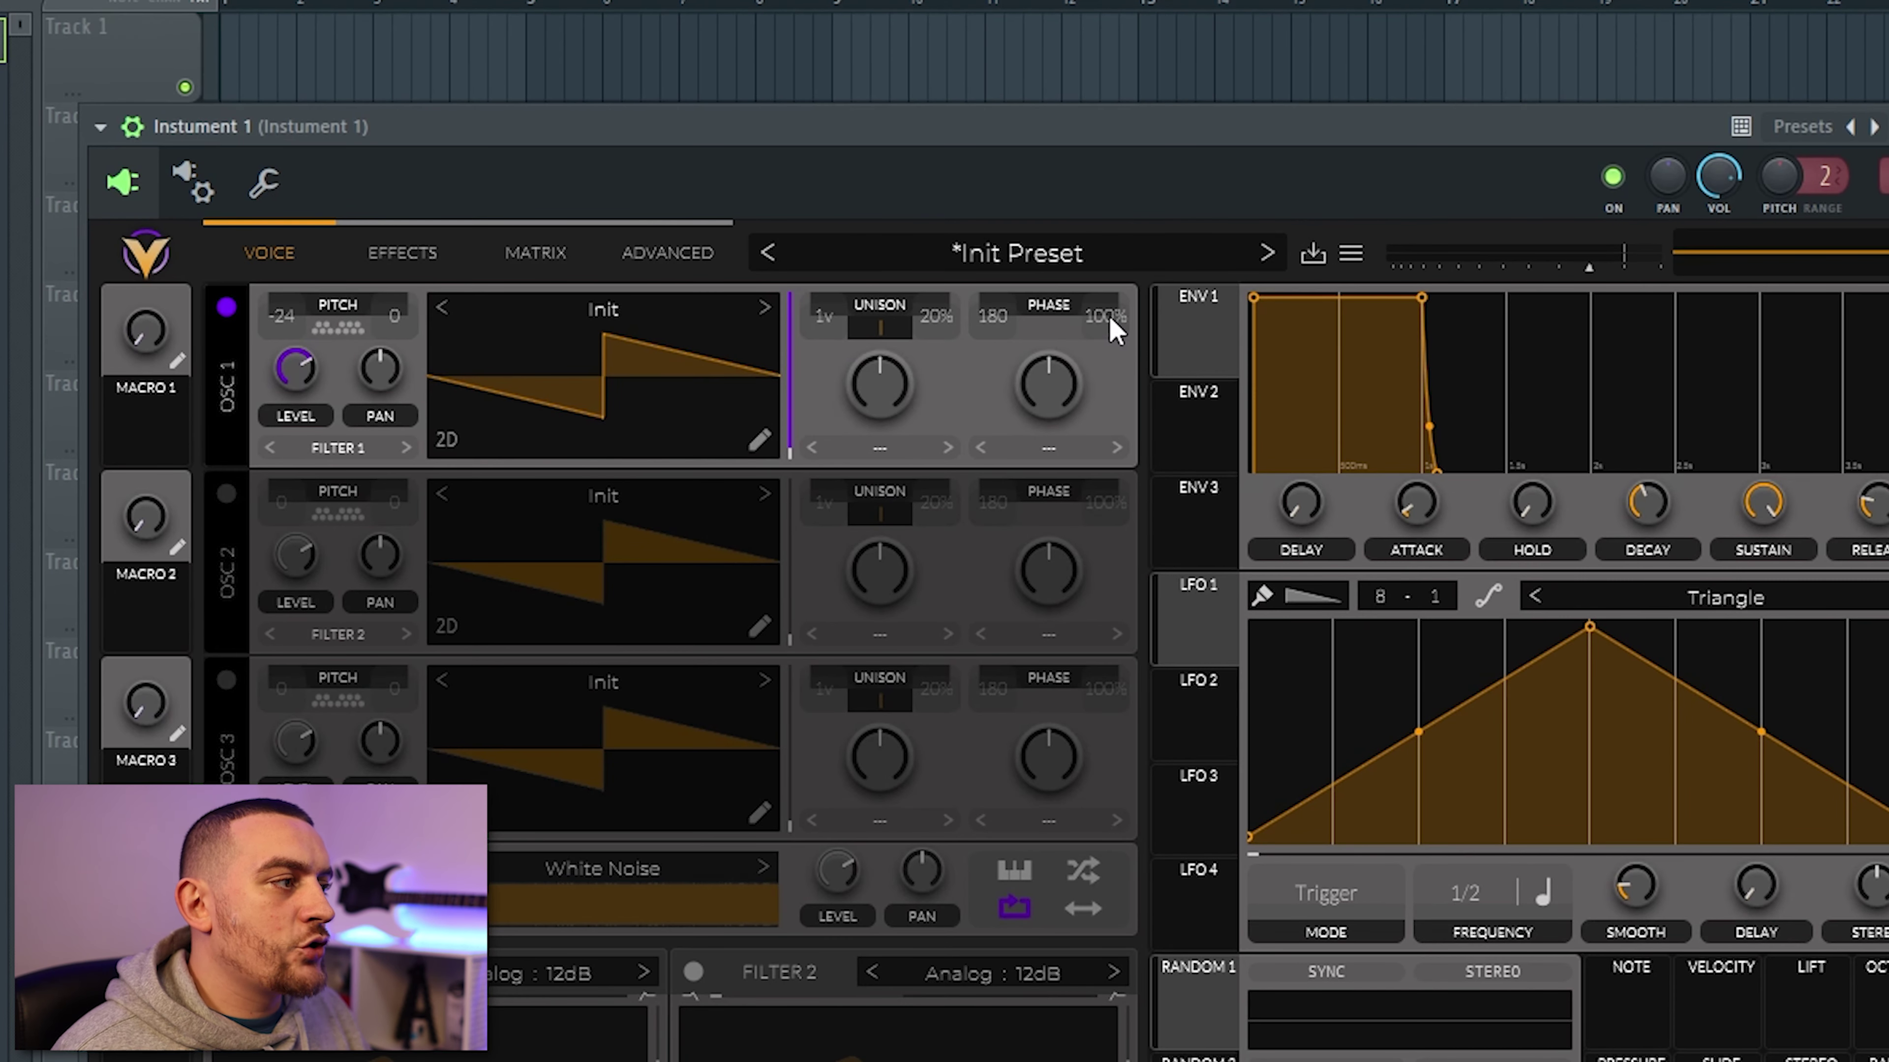
drag(1113, 330, 1113, 774)
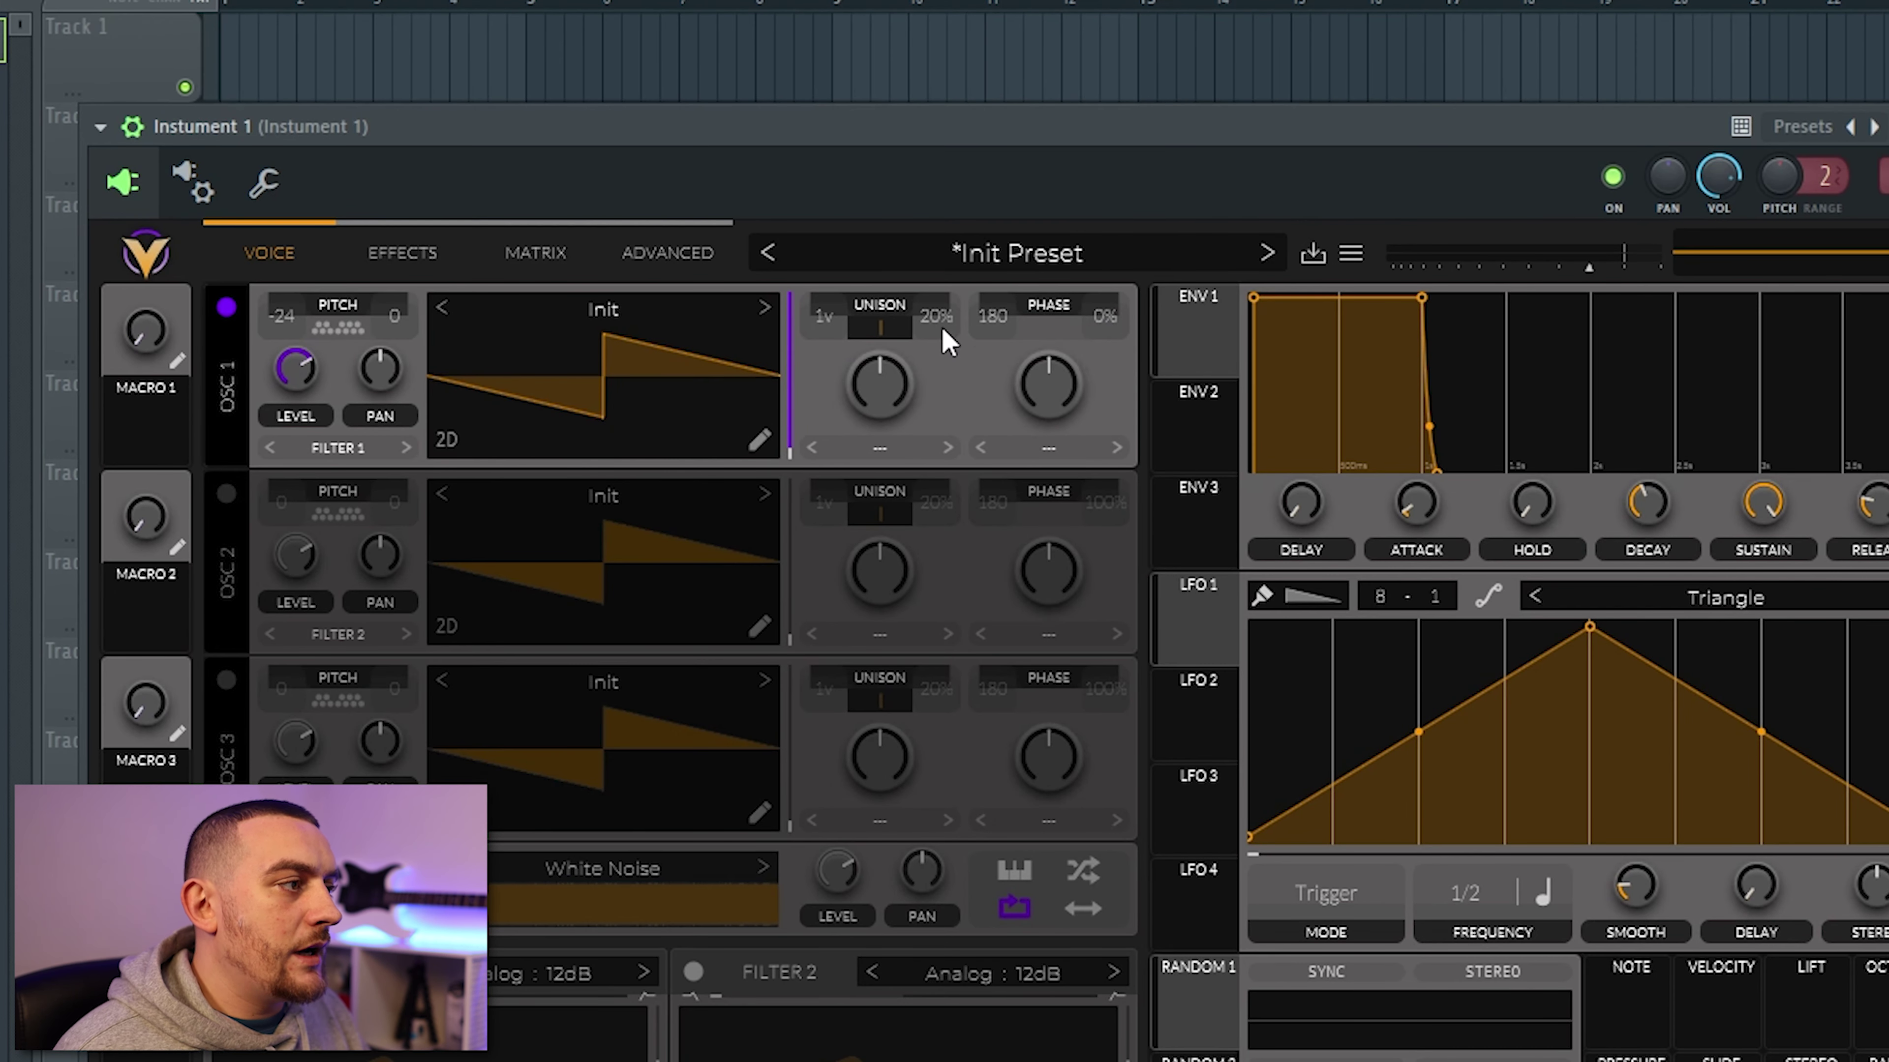
drag(939, 320, 943, 532)
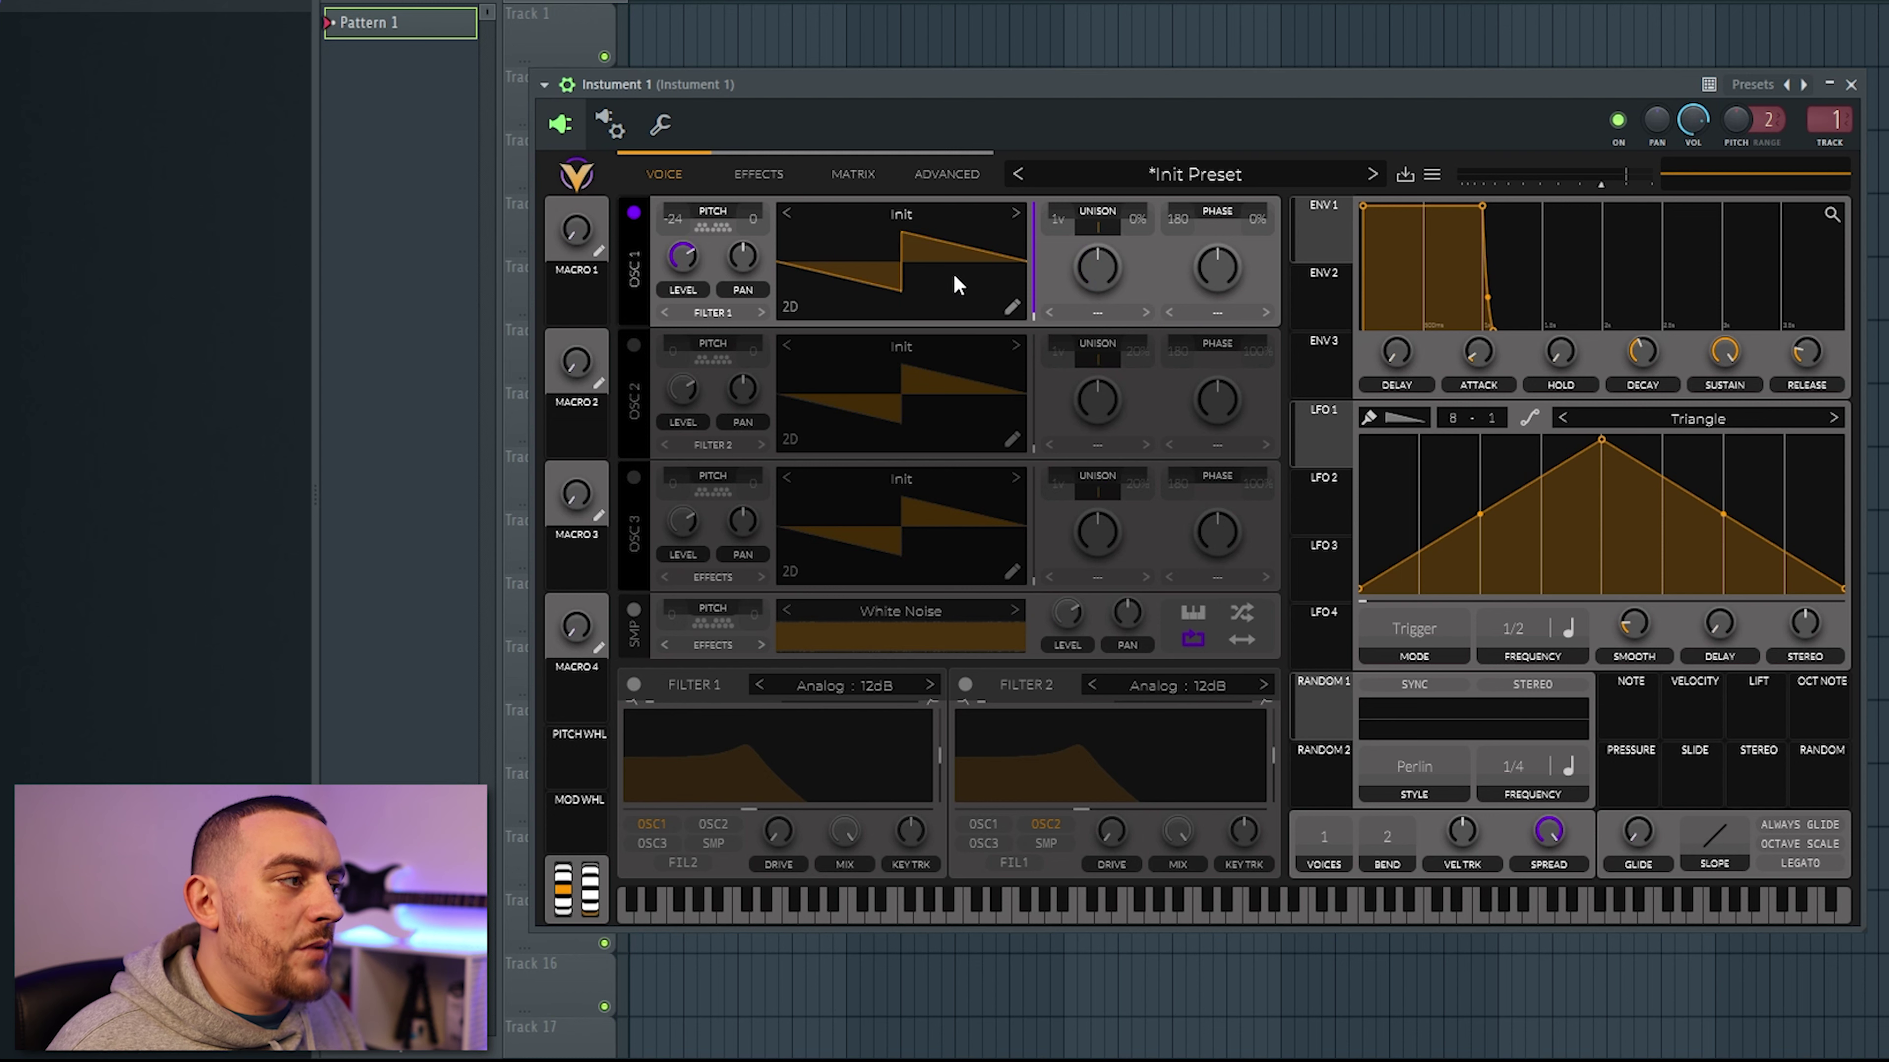
Step: Give oscillator 1 a Low Pass spectral morph and turn it to round off the saw
click(1087, 312)
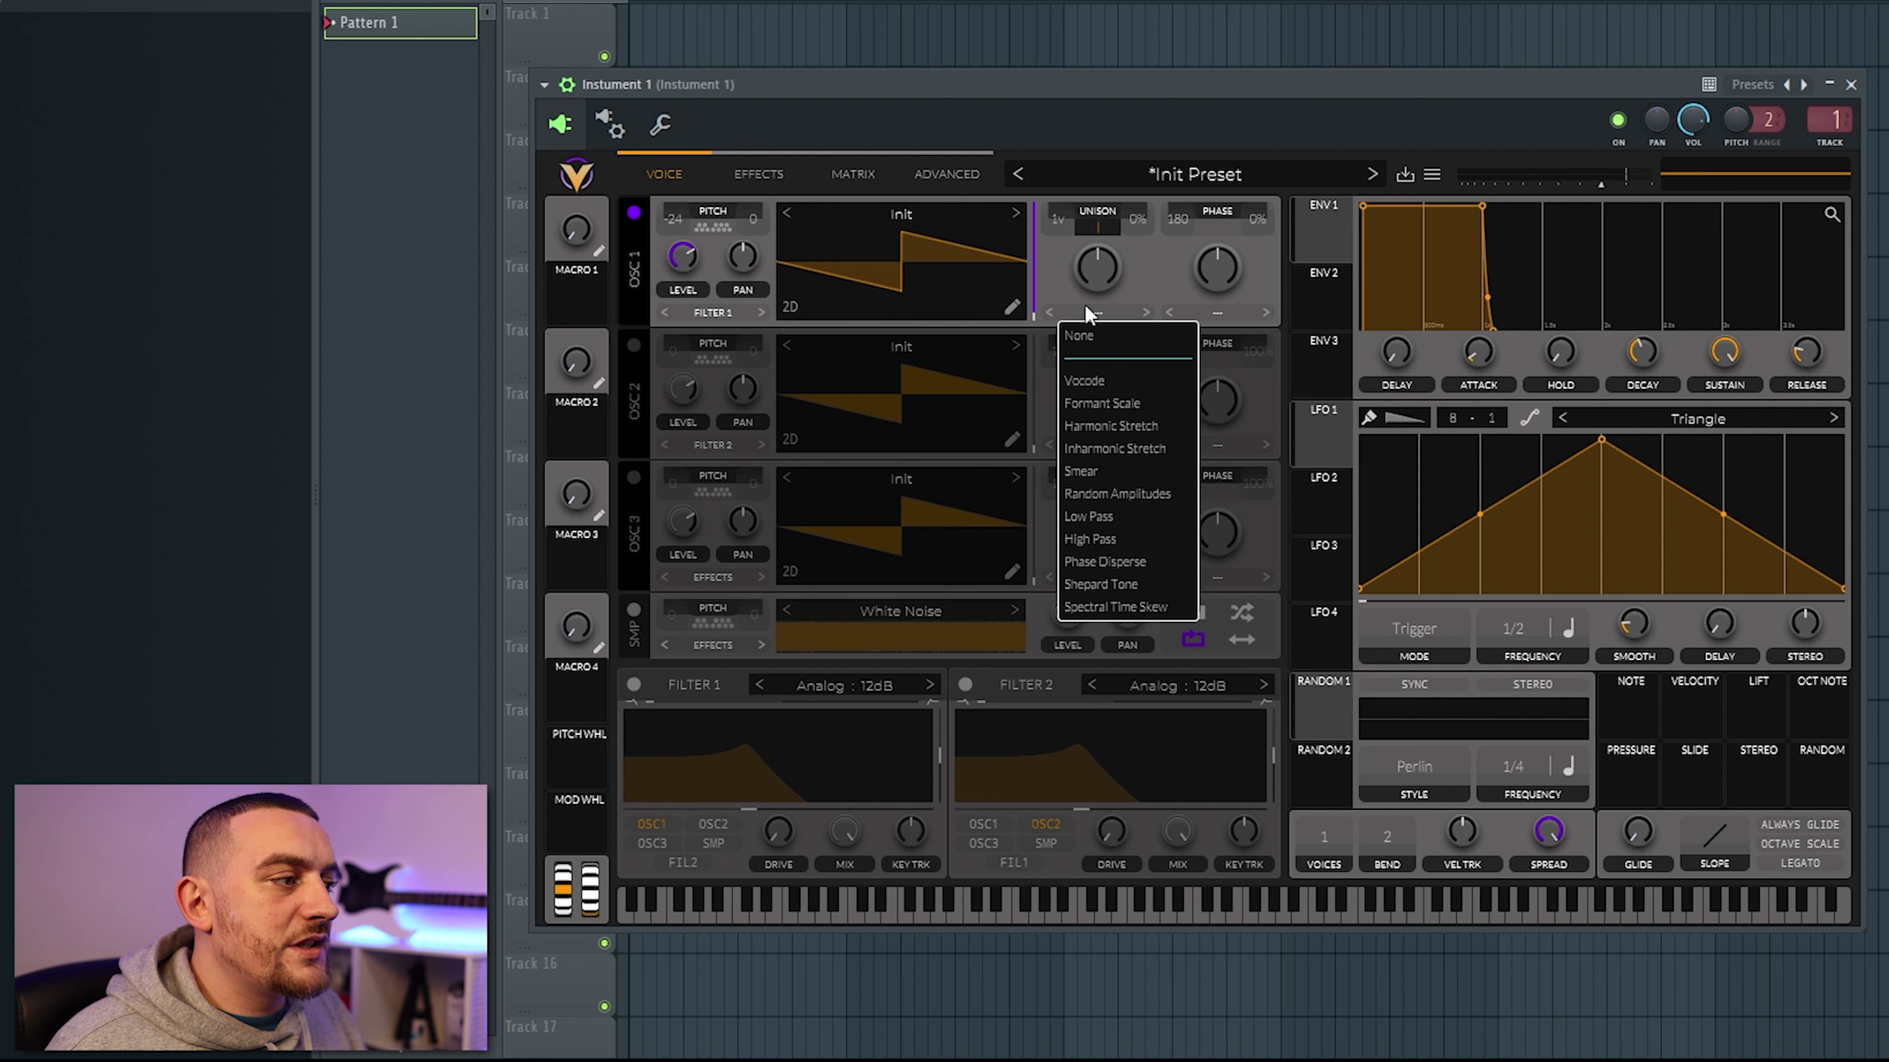
click(1095, 518)
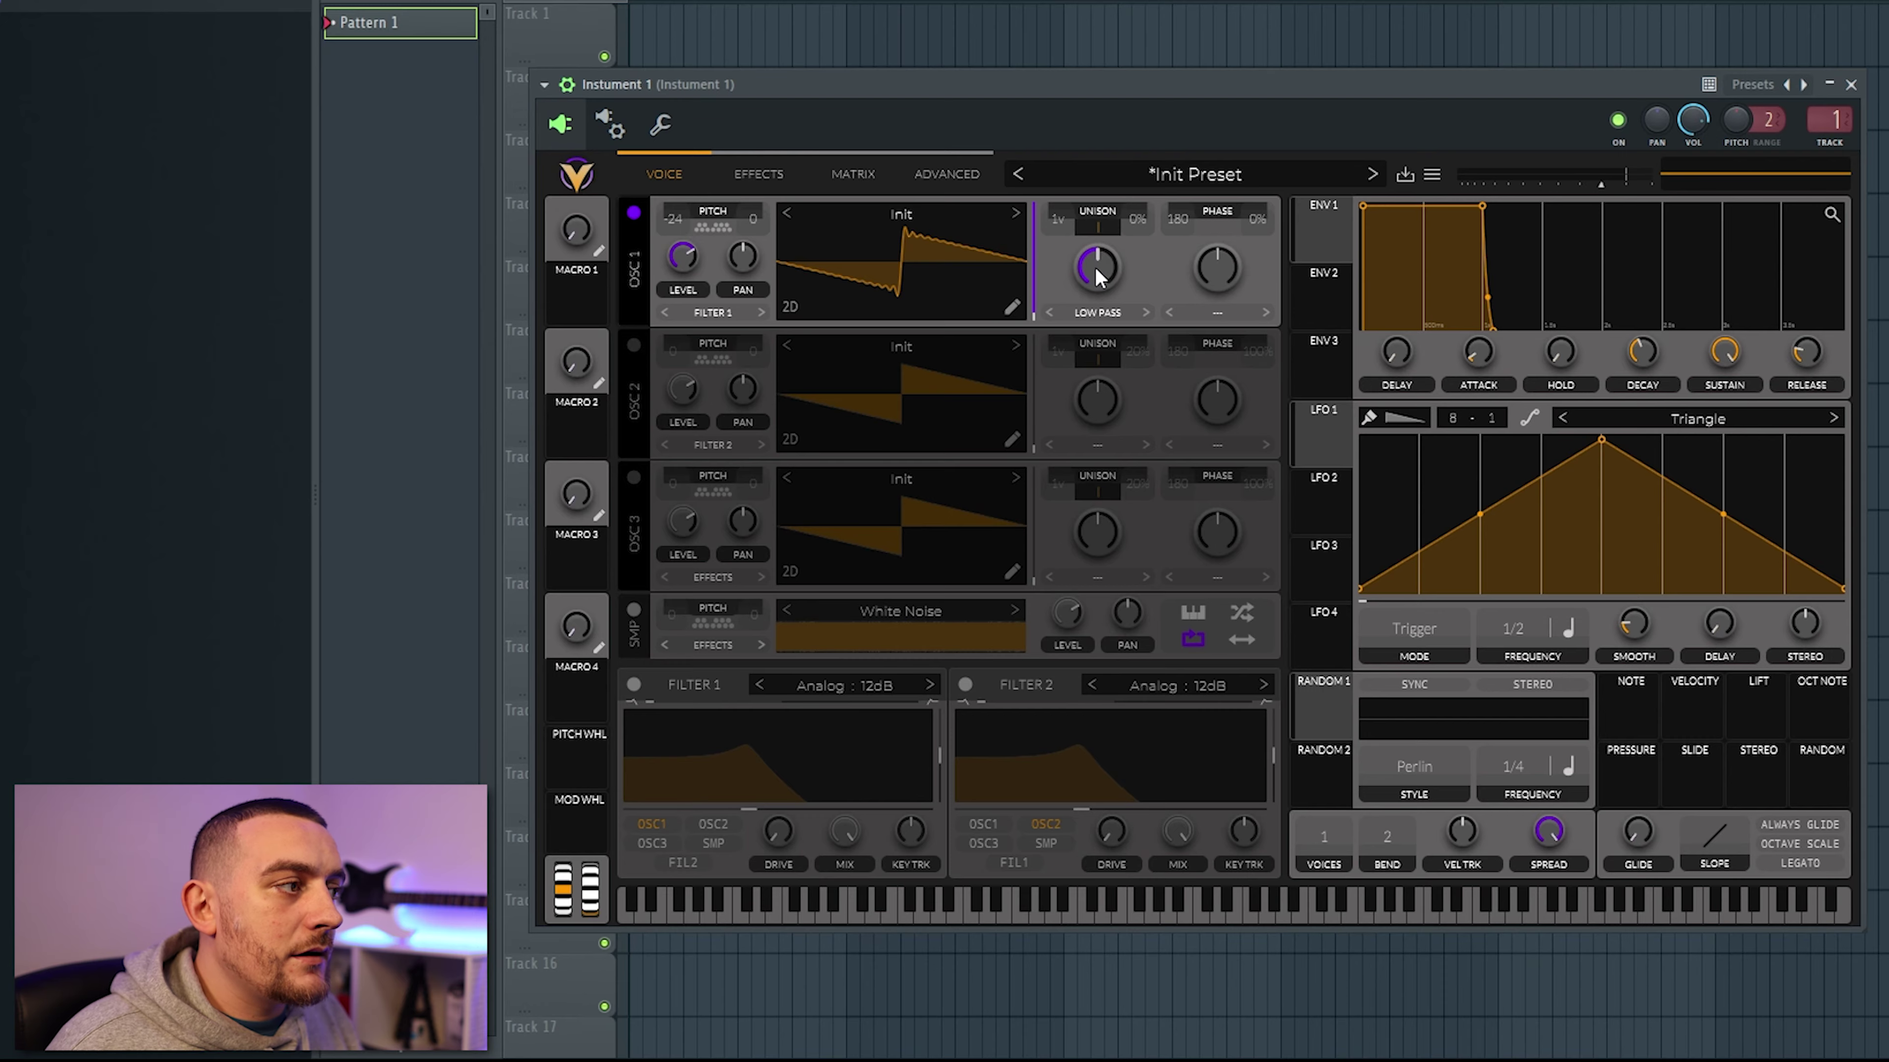
drag(1095, 266, 1100, 312)
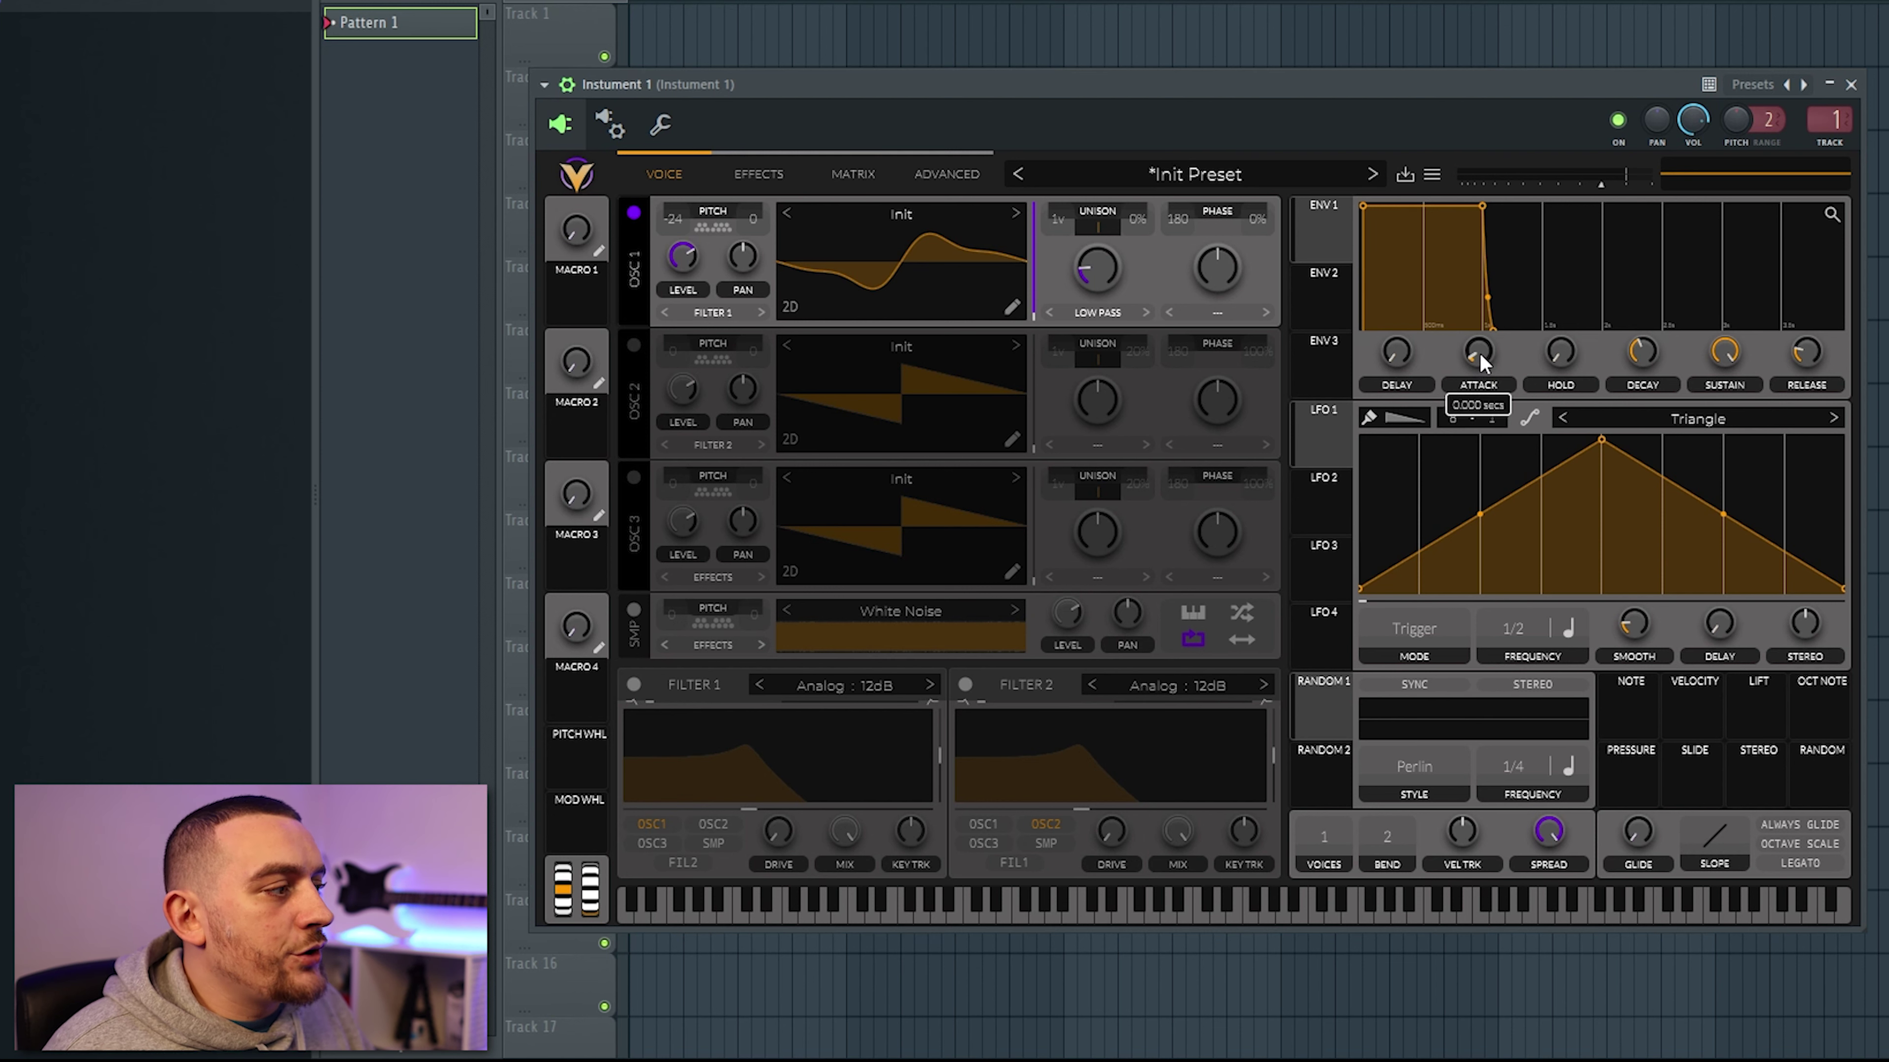
Step: Set envelope 1's attack to 0.002 s and drop its sustain to about 0.885
drag(1481, 355, 1476, 344)
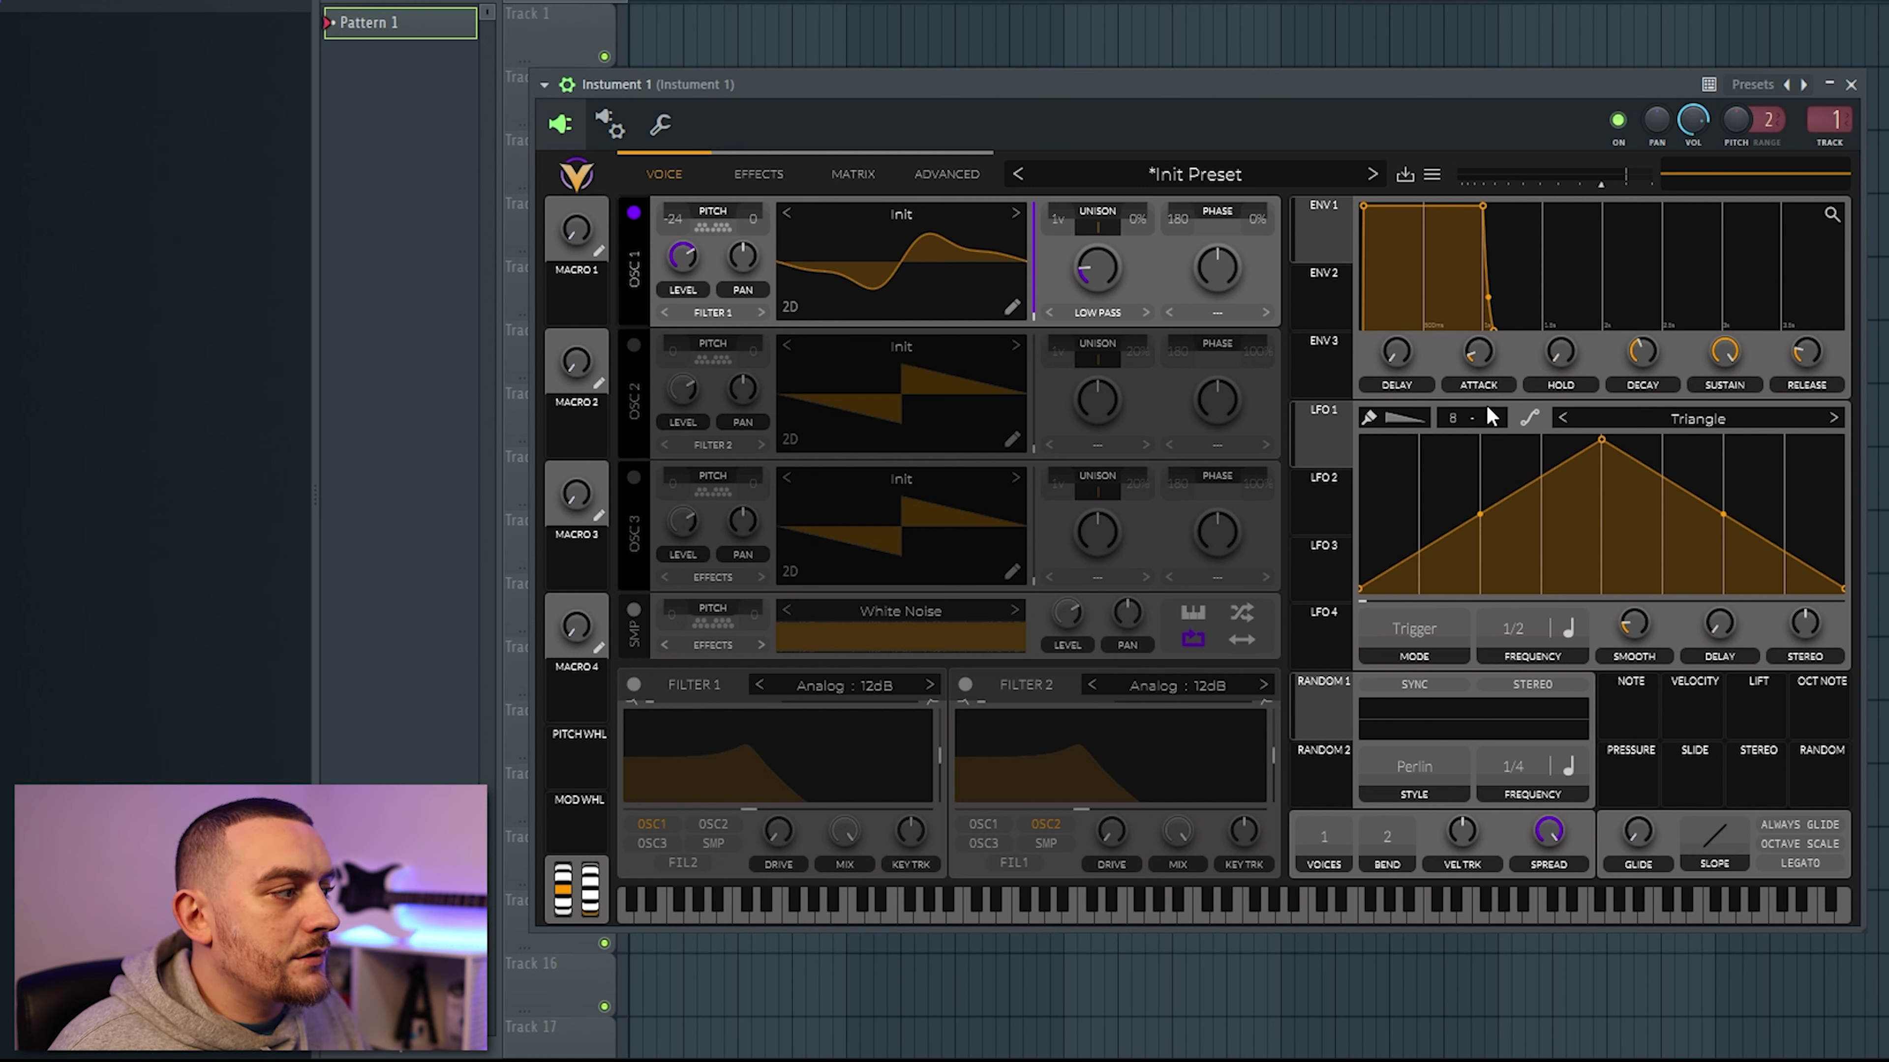
drag(1722, 364, 1807, 346)
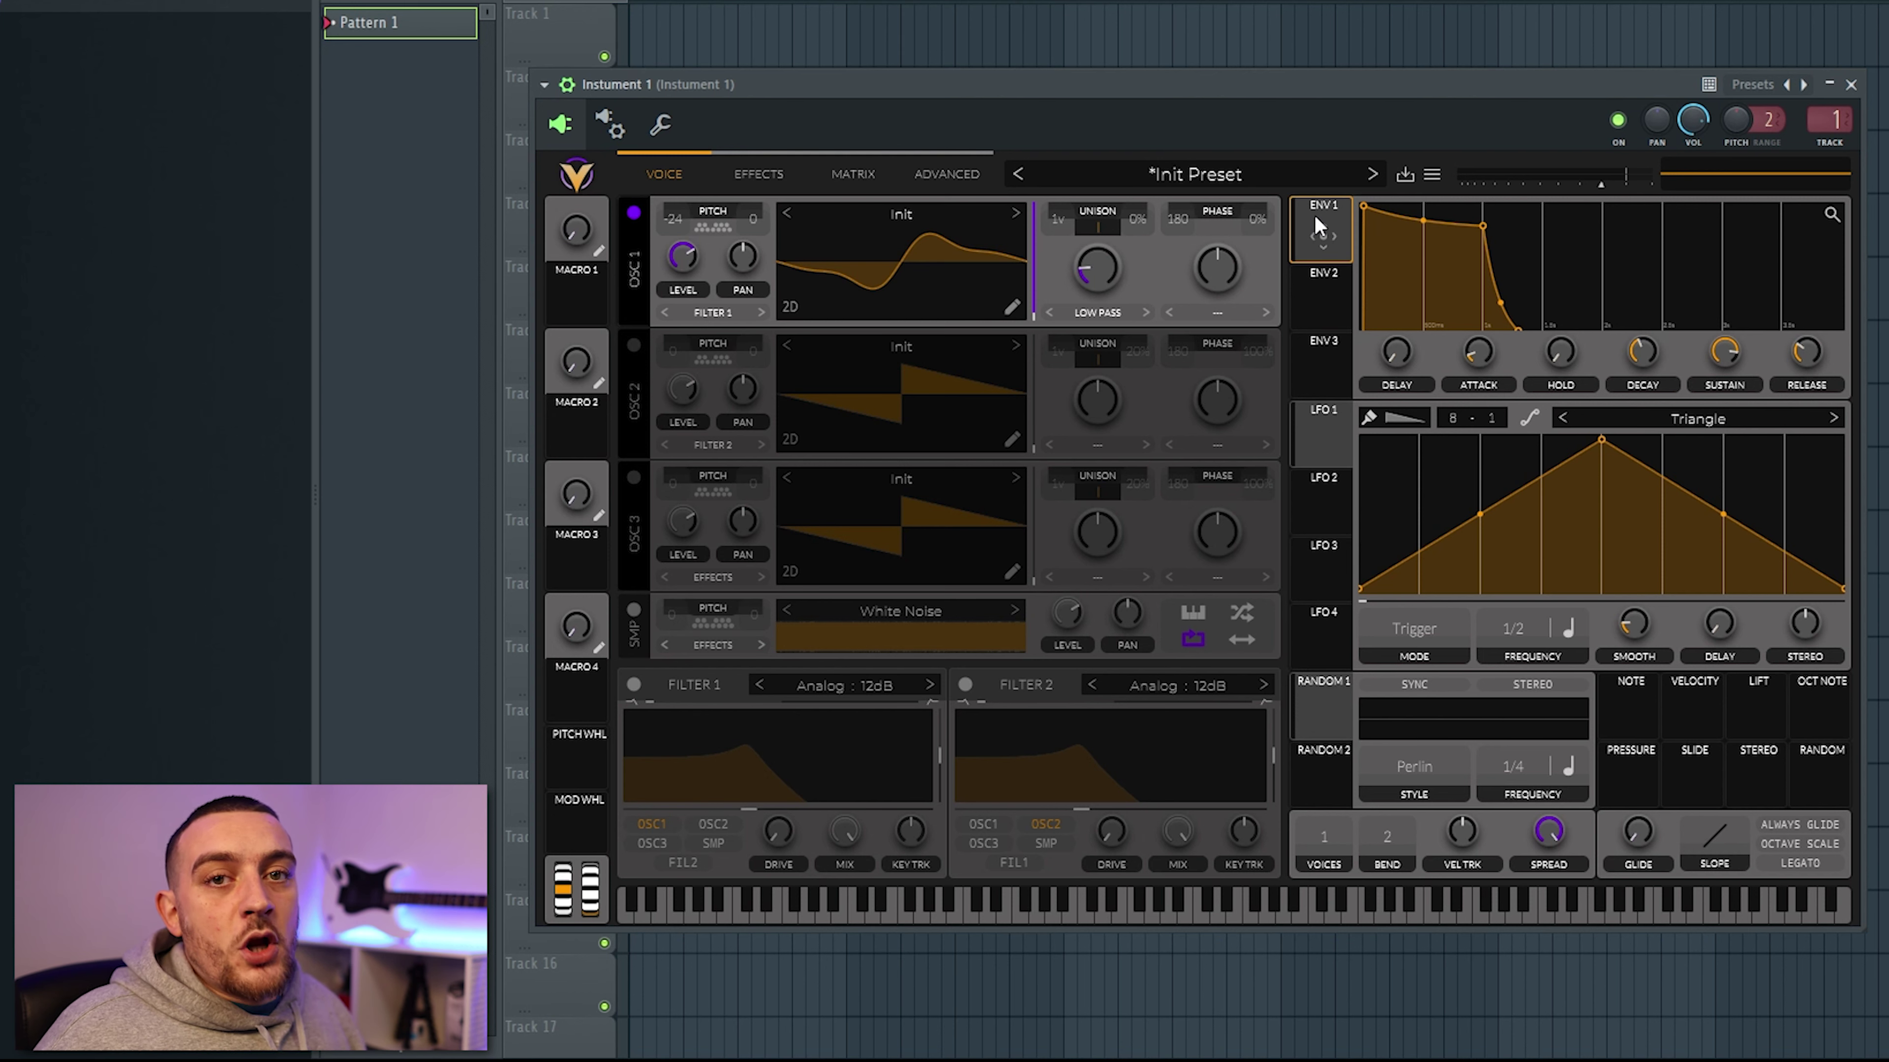
Step: Shape envelope 2 to fall to zero sustain and modulate oscillator 1 level by 72
click(1327, 297)
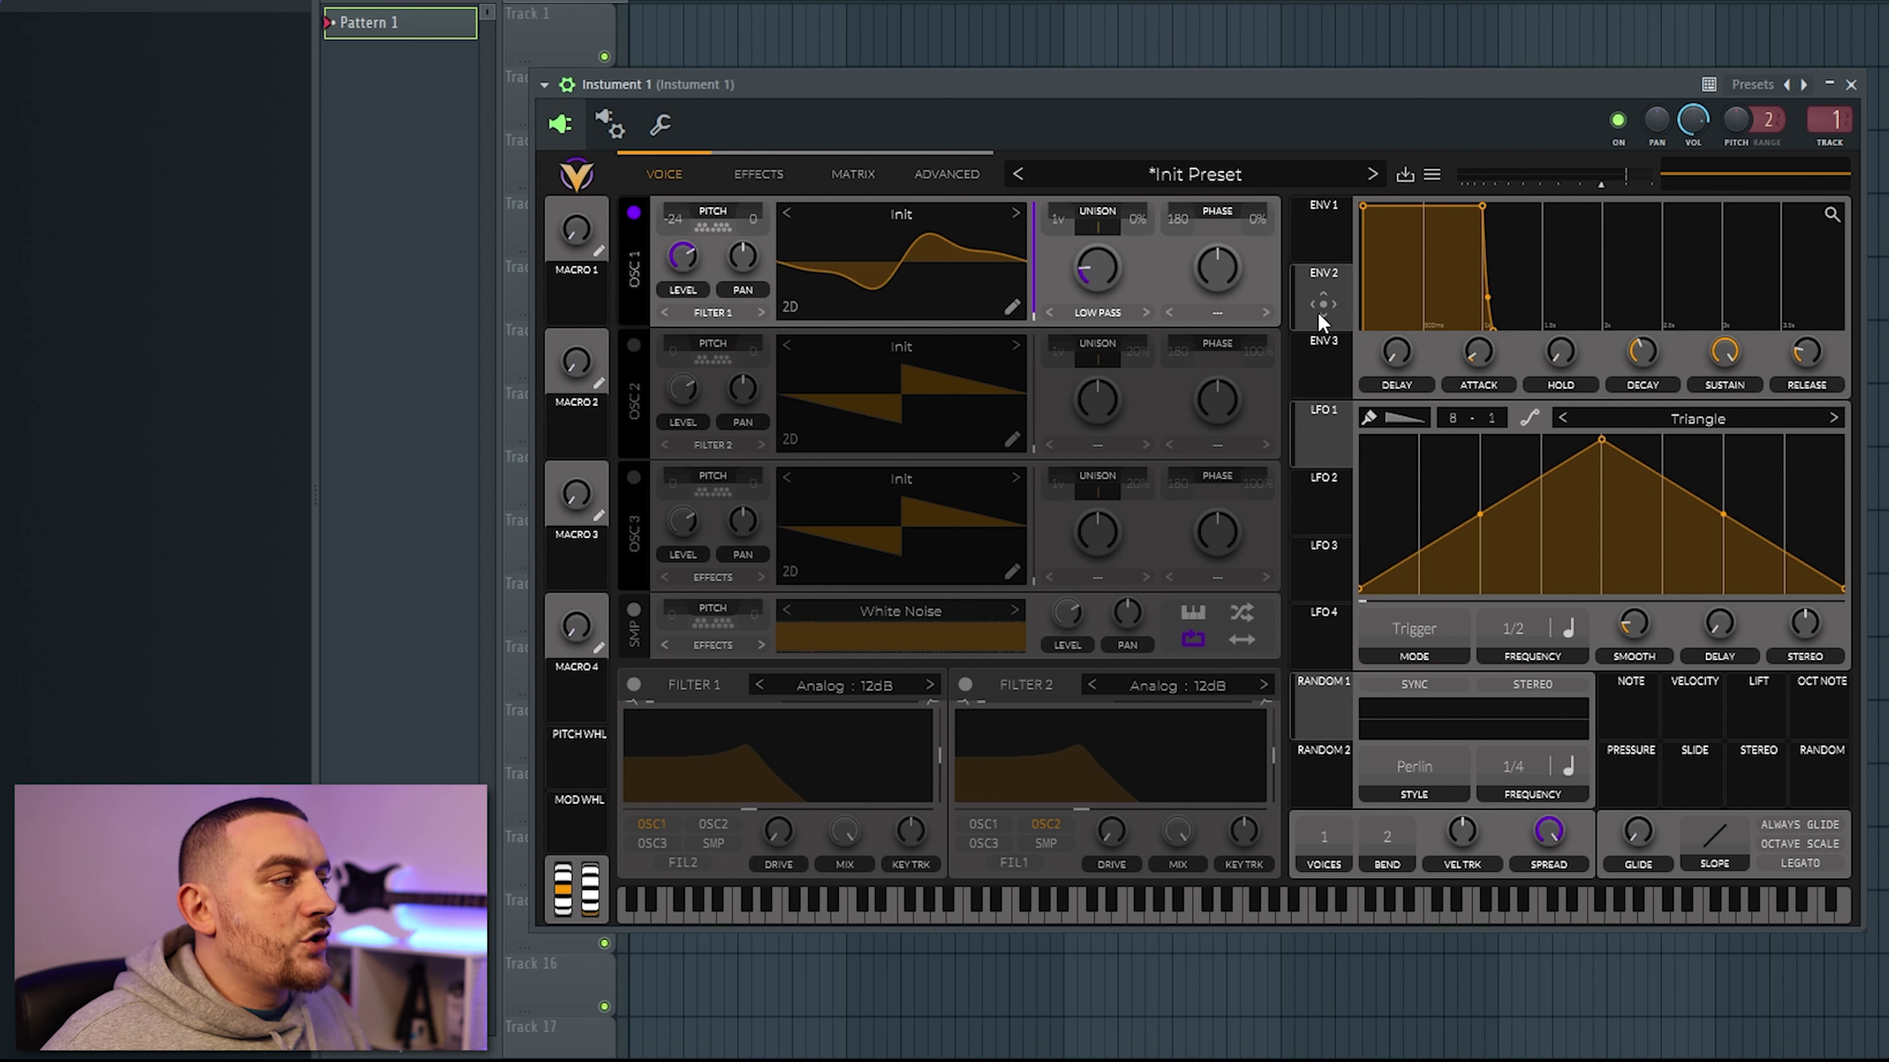
drag(1476, 208, 687, 204)
right_click(677, 255)
click(708, 392)
text(72)
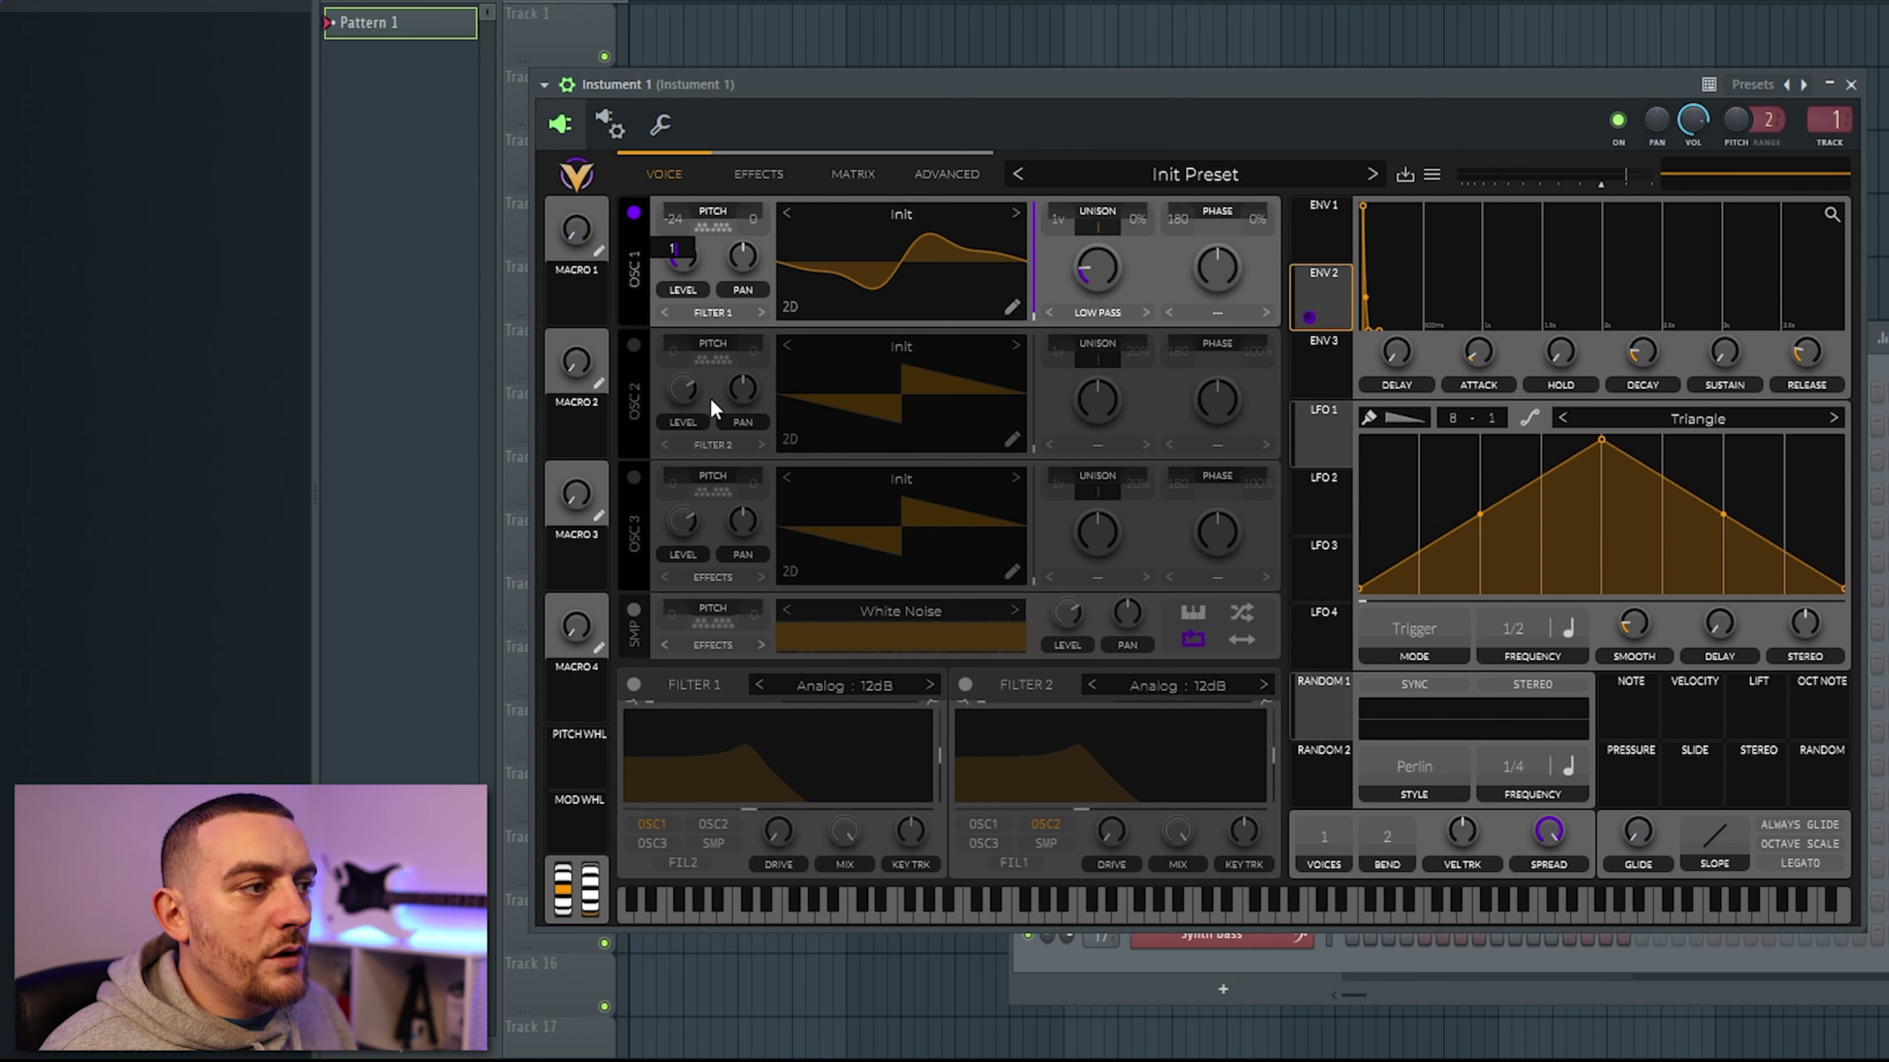
key(Return)
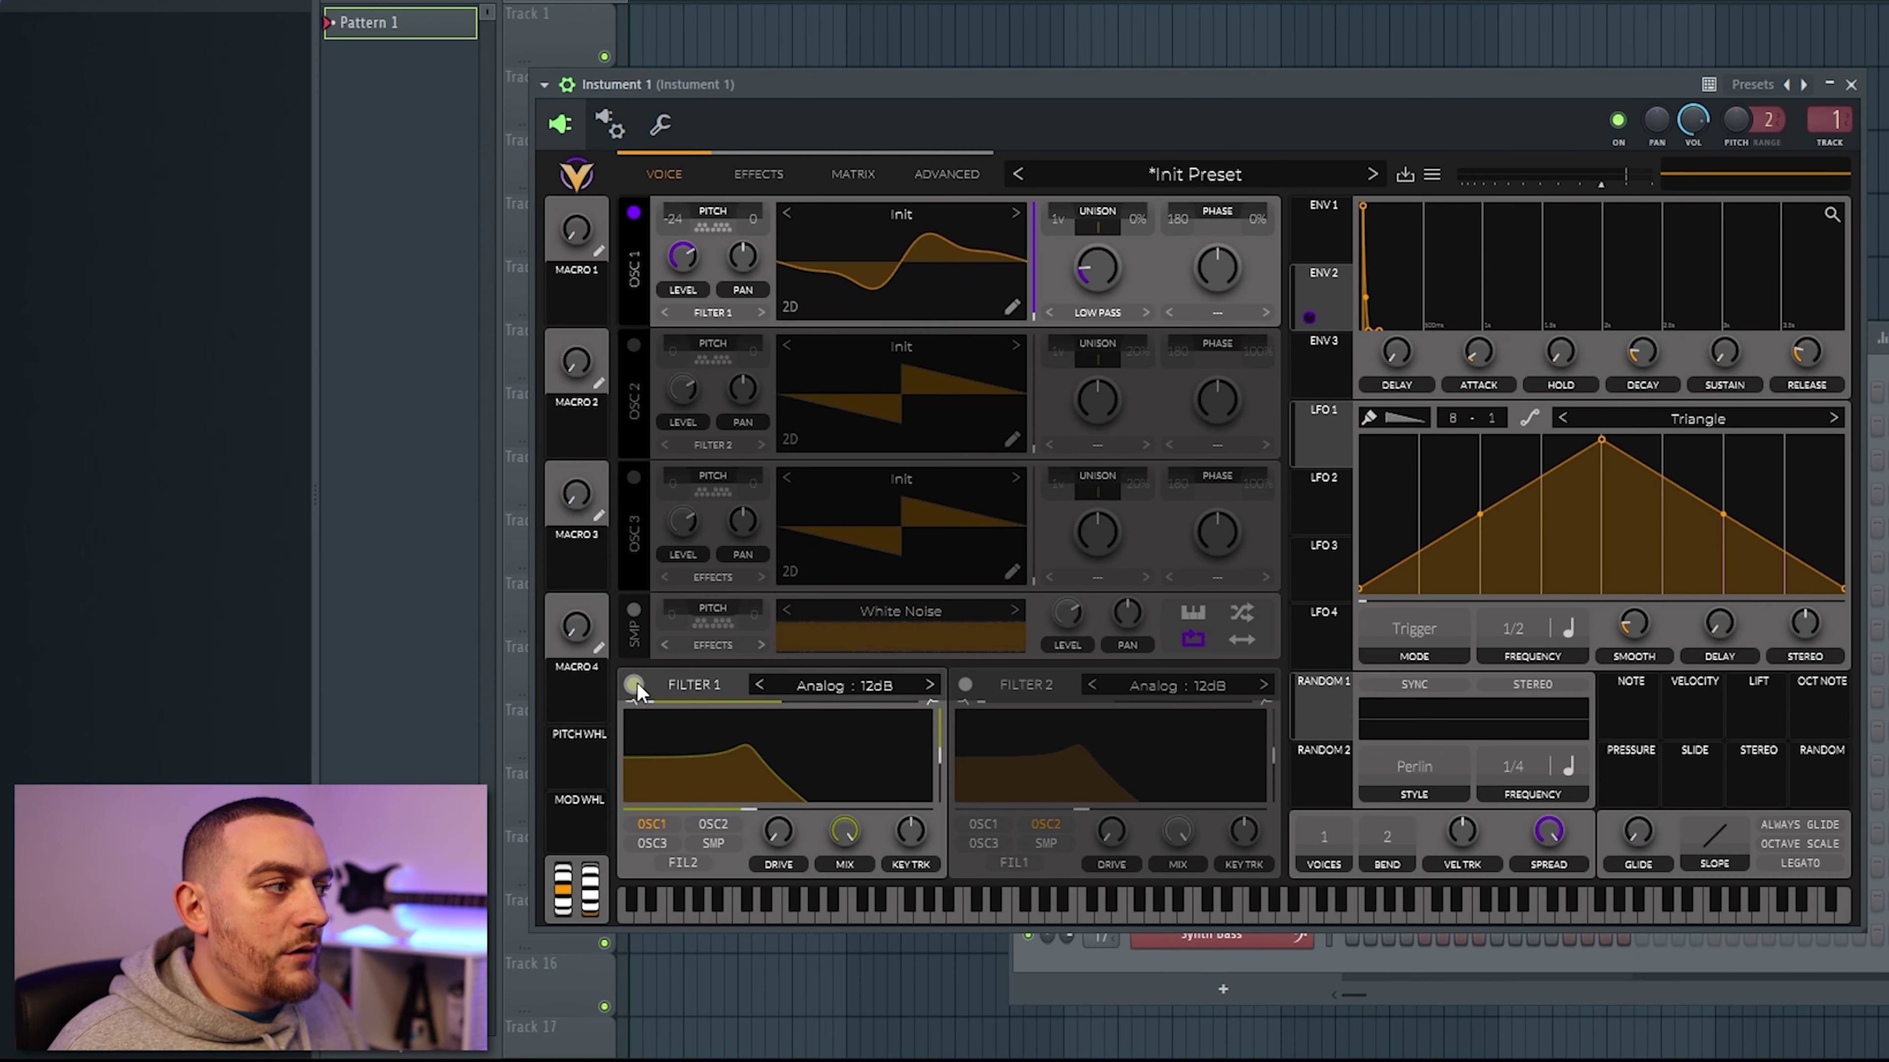
Step: Switch on filter 1 with zero resonance, envelope 2 on cutoff, and 9.2 dB drive
click(325, 746)
drag(937, 754, 938, 800)
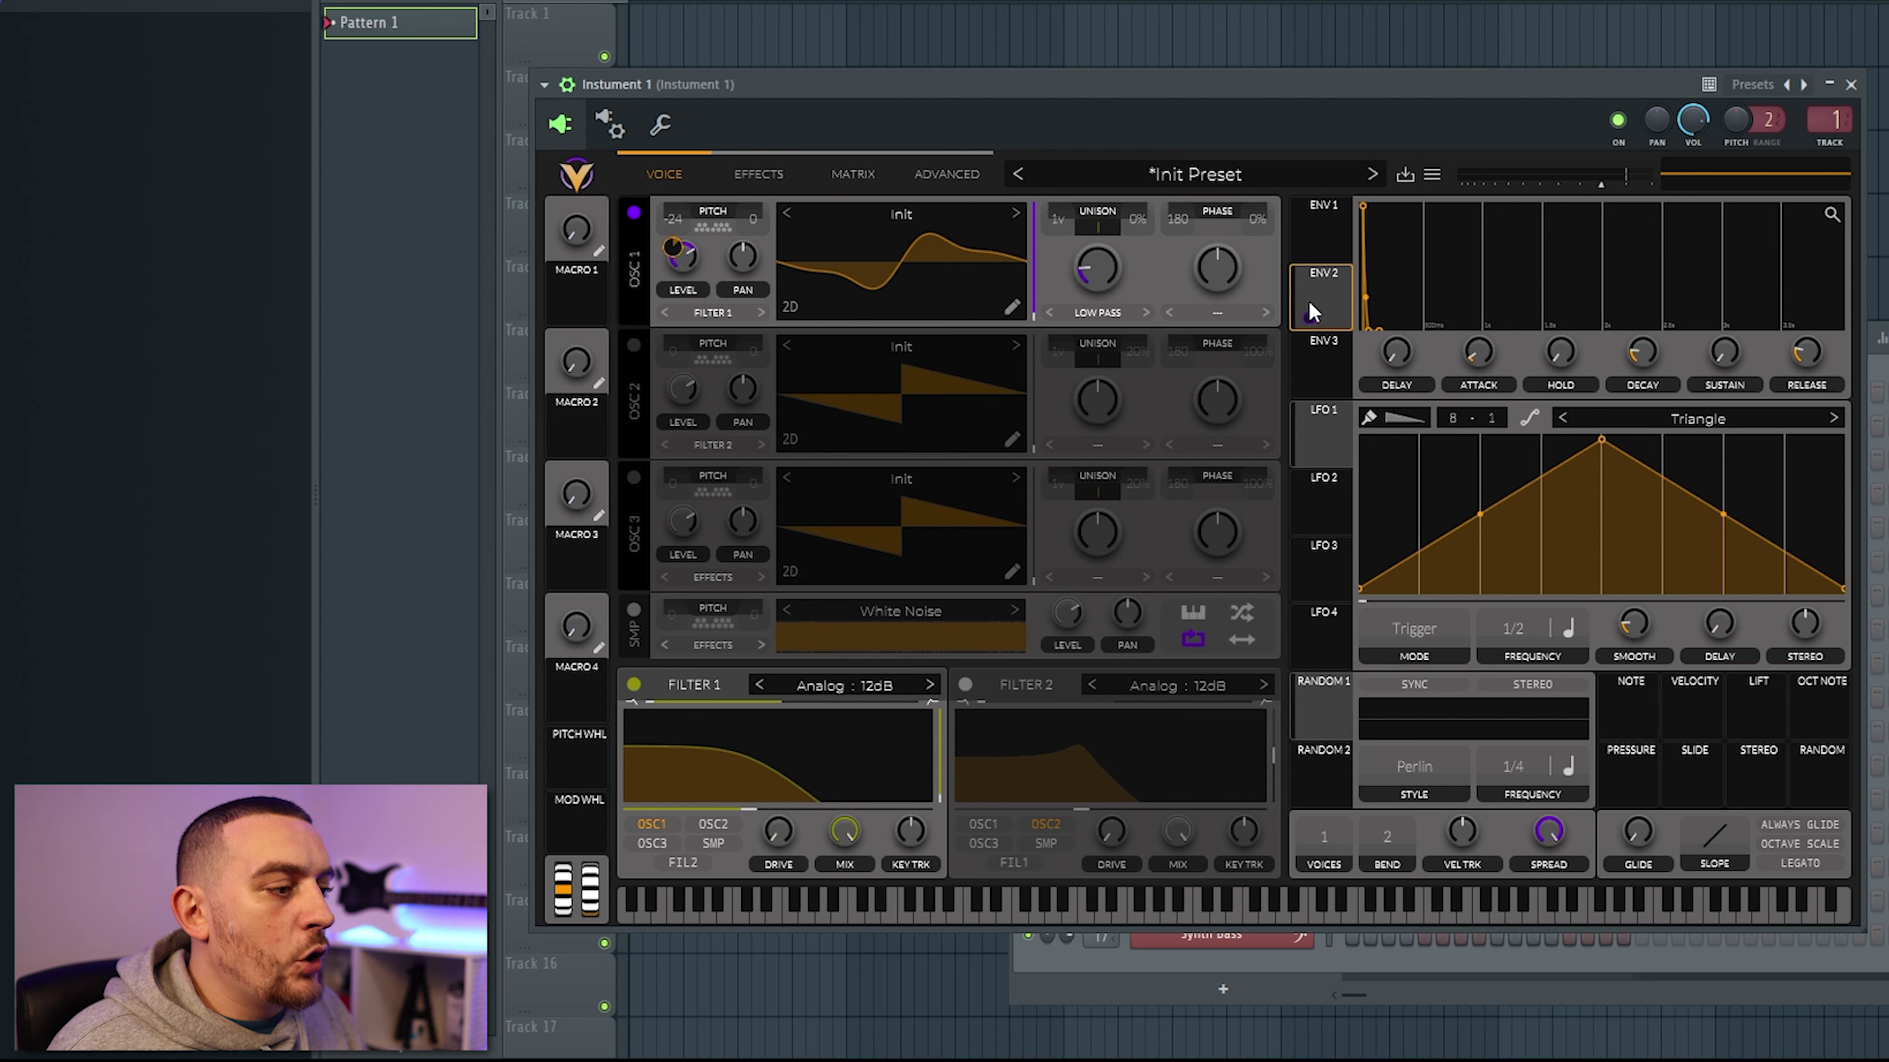
drag(1307, 316, 743, 814)
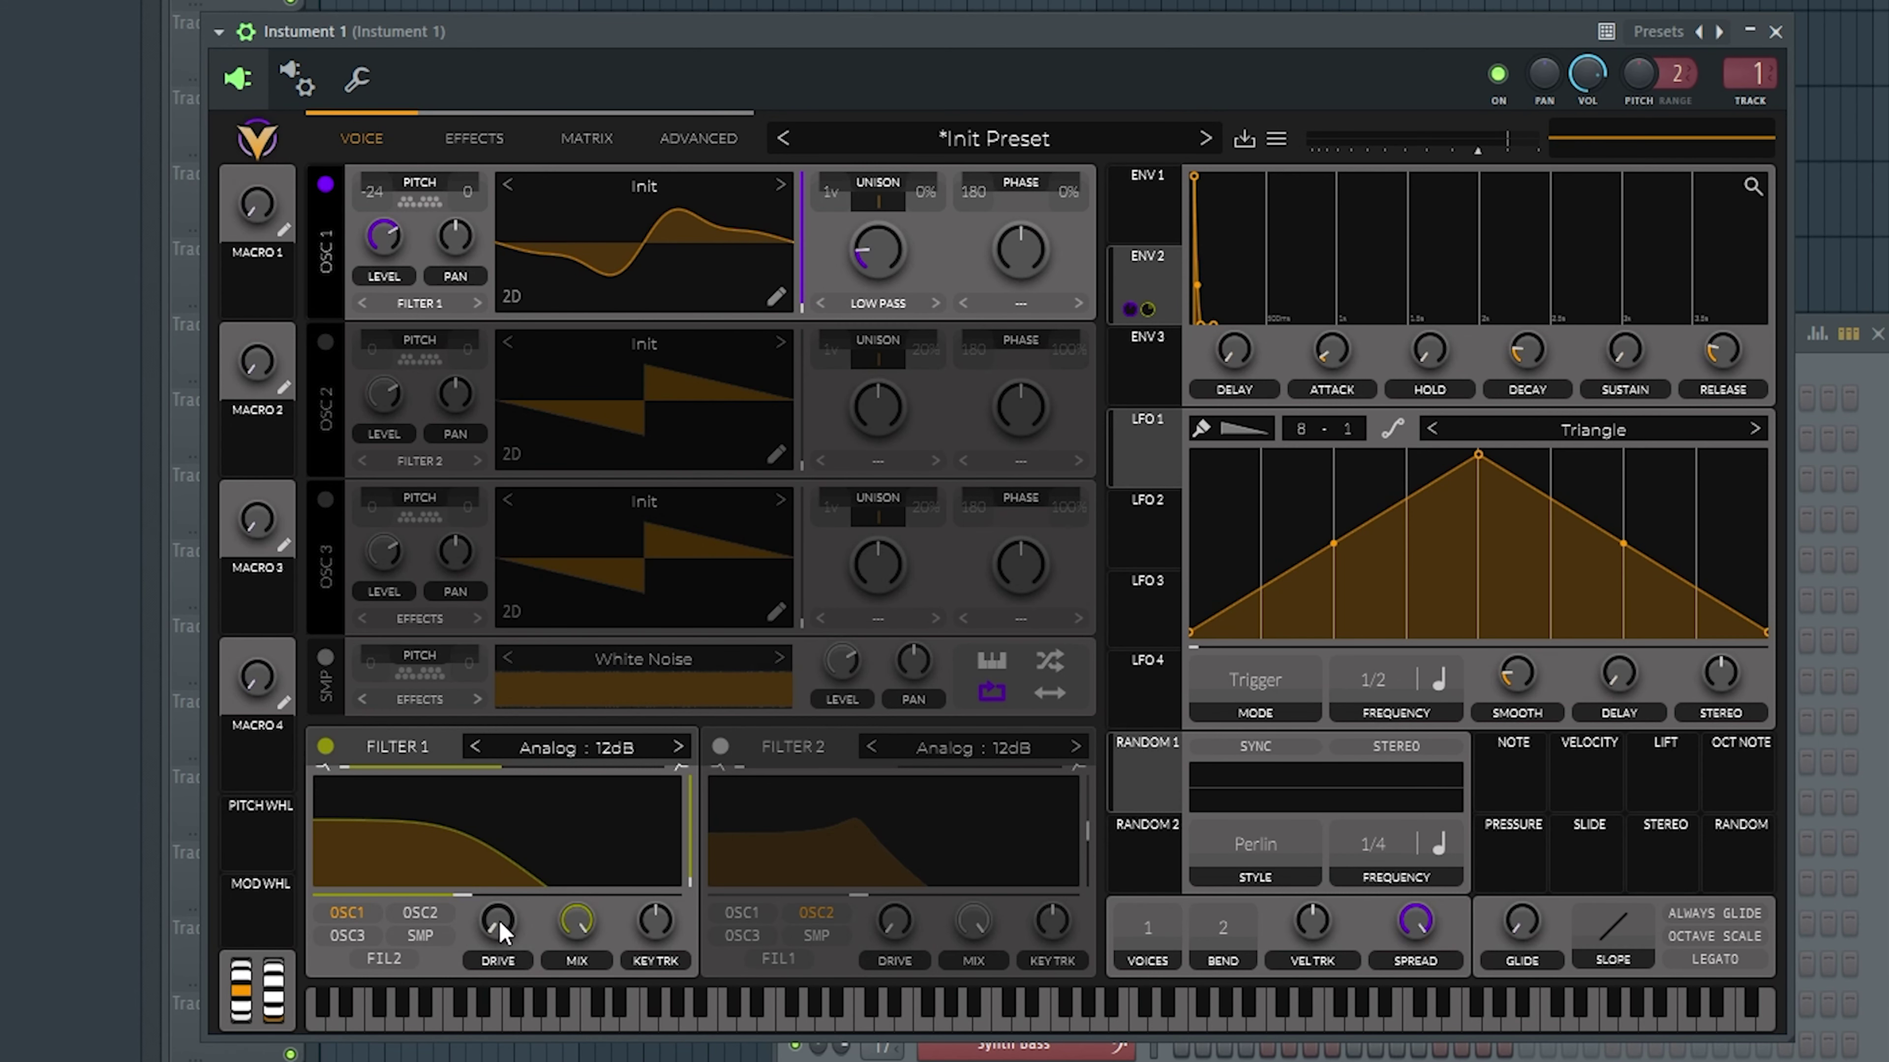
drag(498, 921, 500, 766)
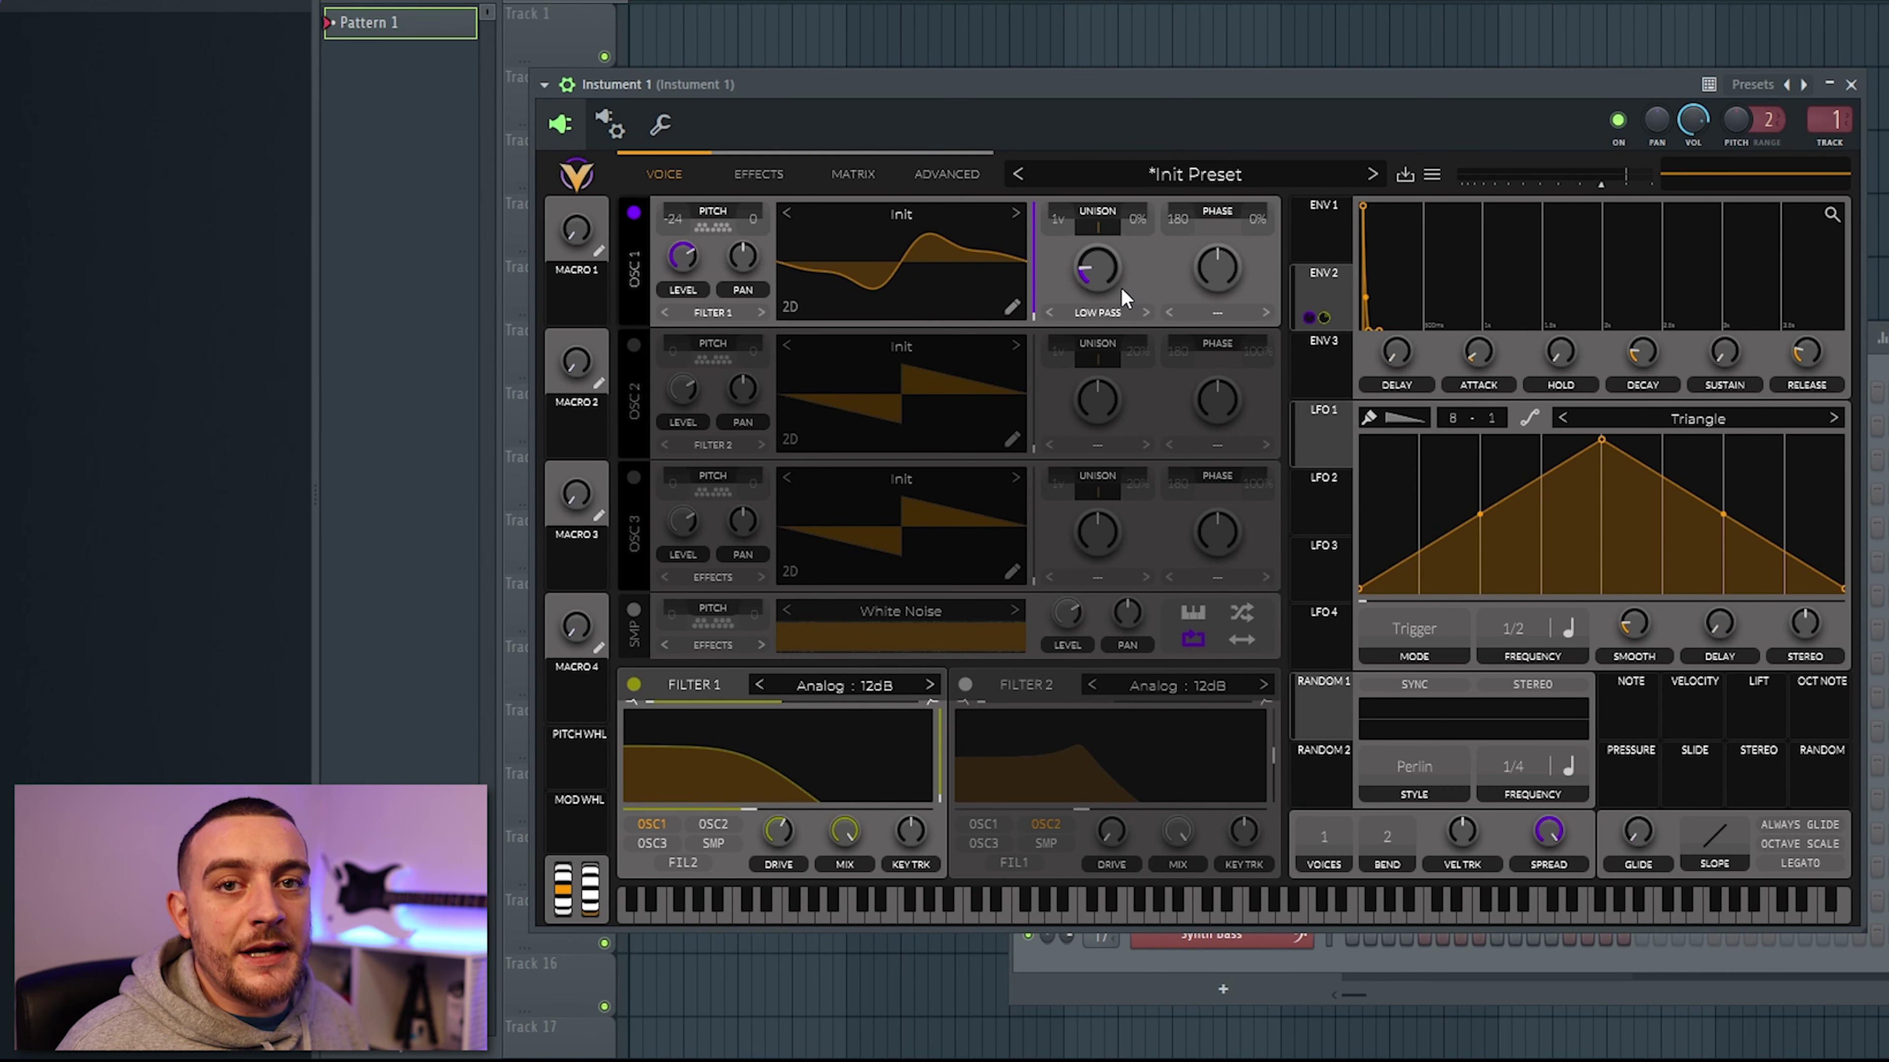
Step: Enable the Soft Clip distortion effect and lower its drive a little
click(758, 173)
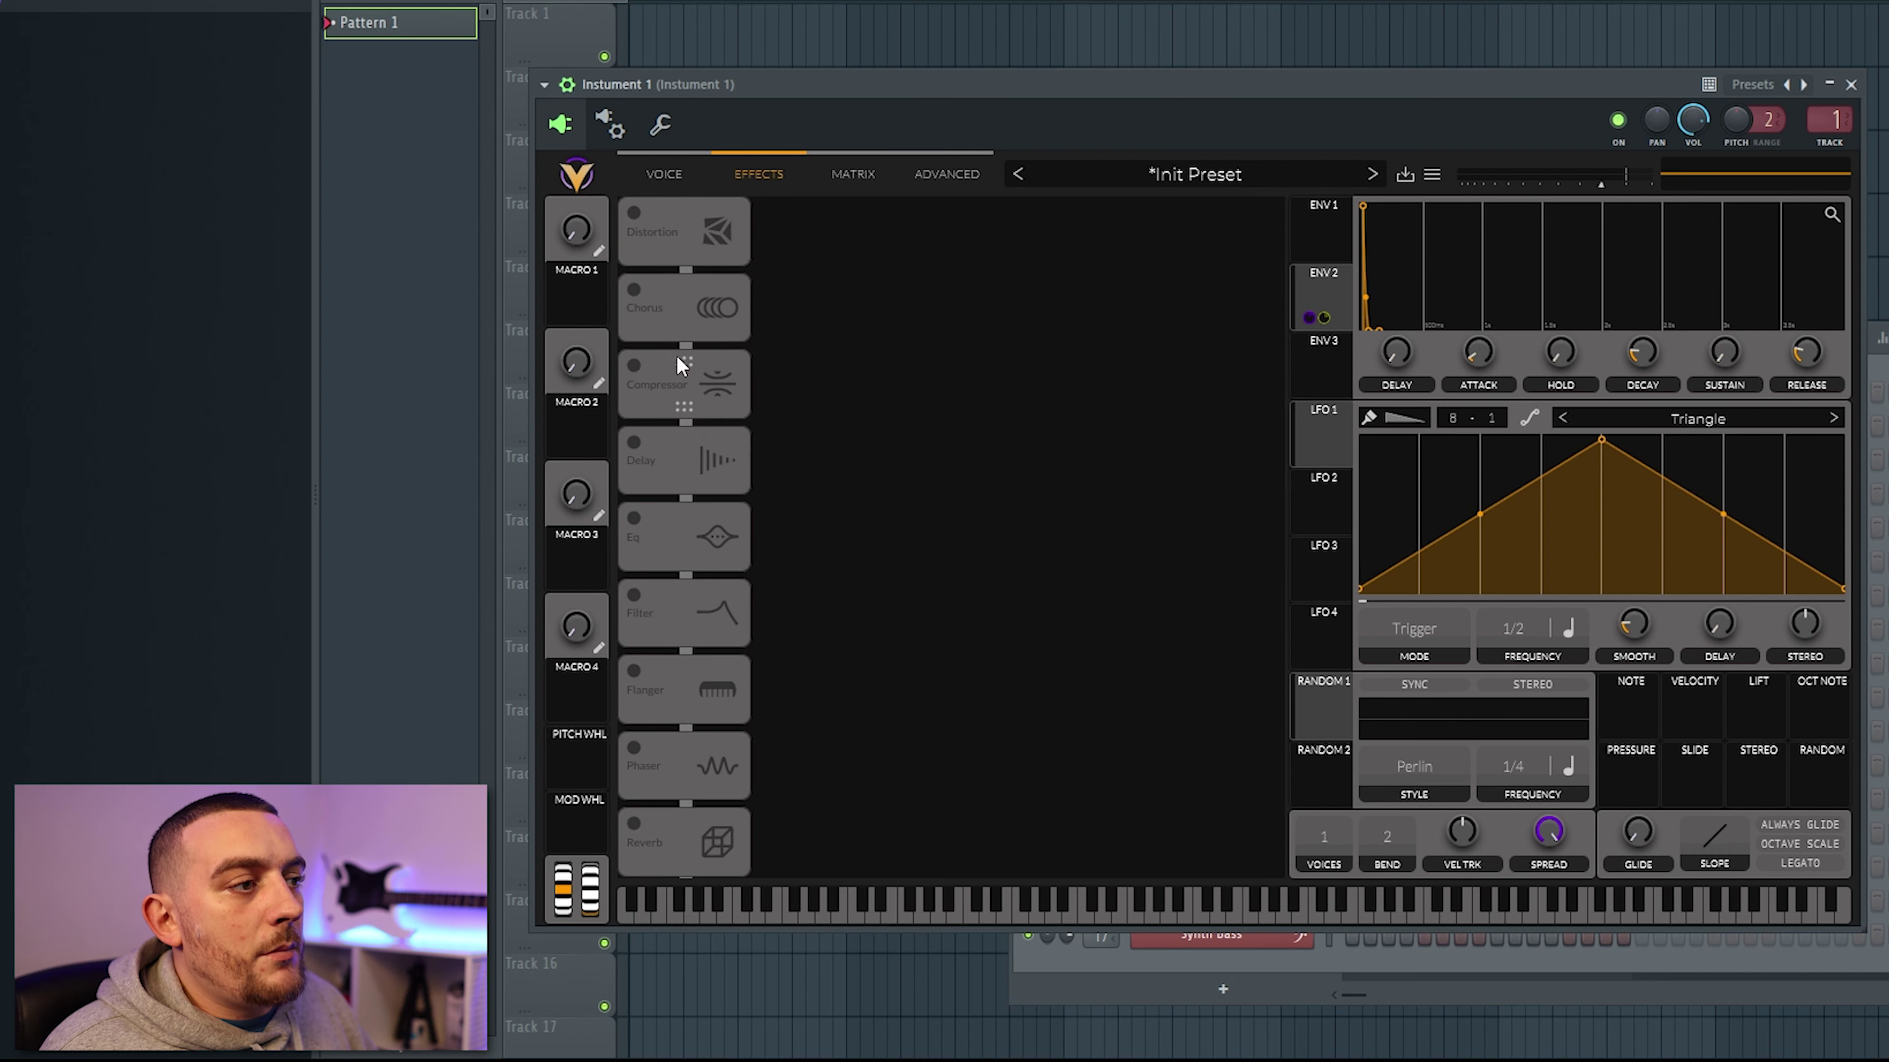
click(634, 215)
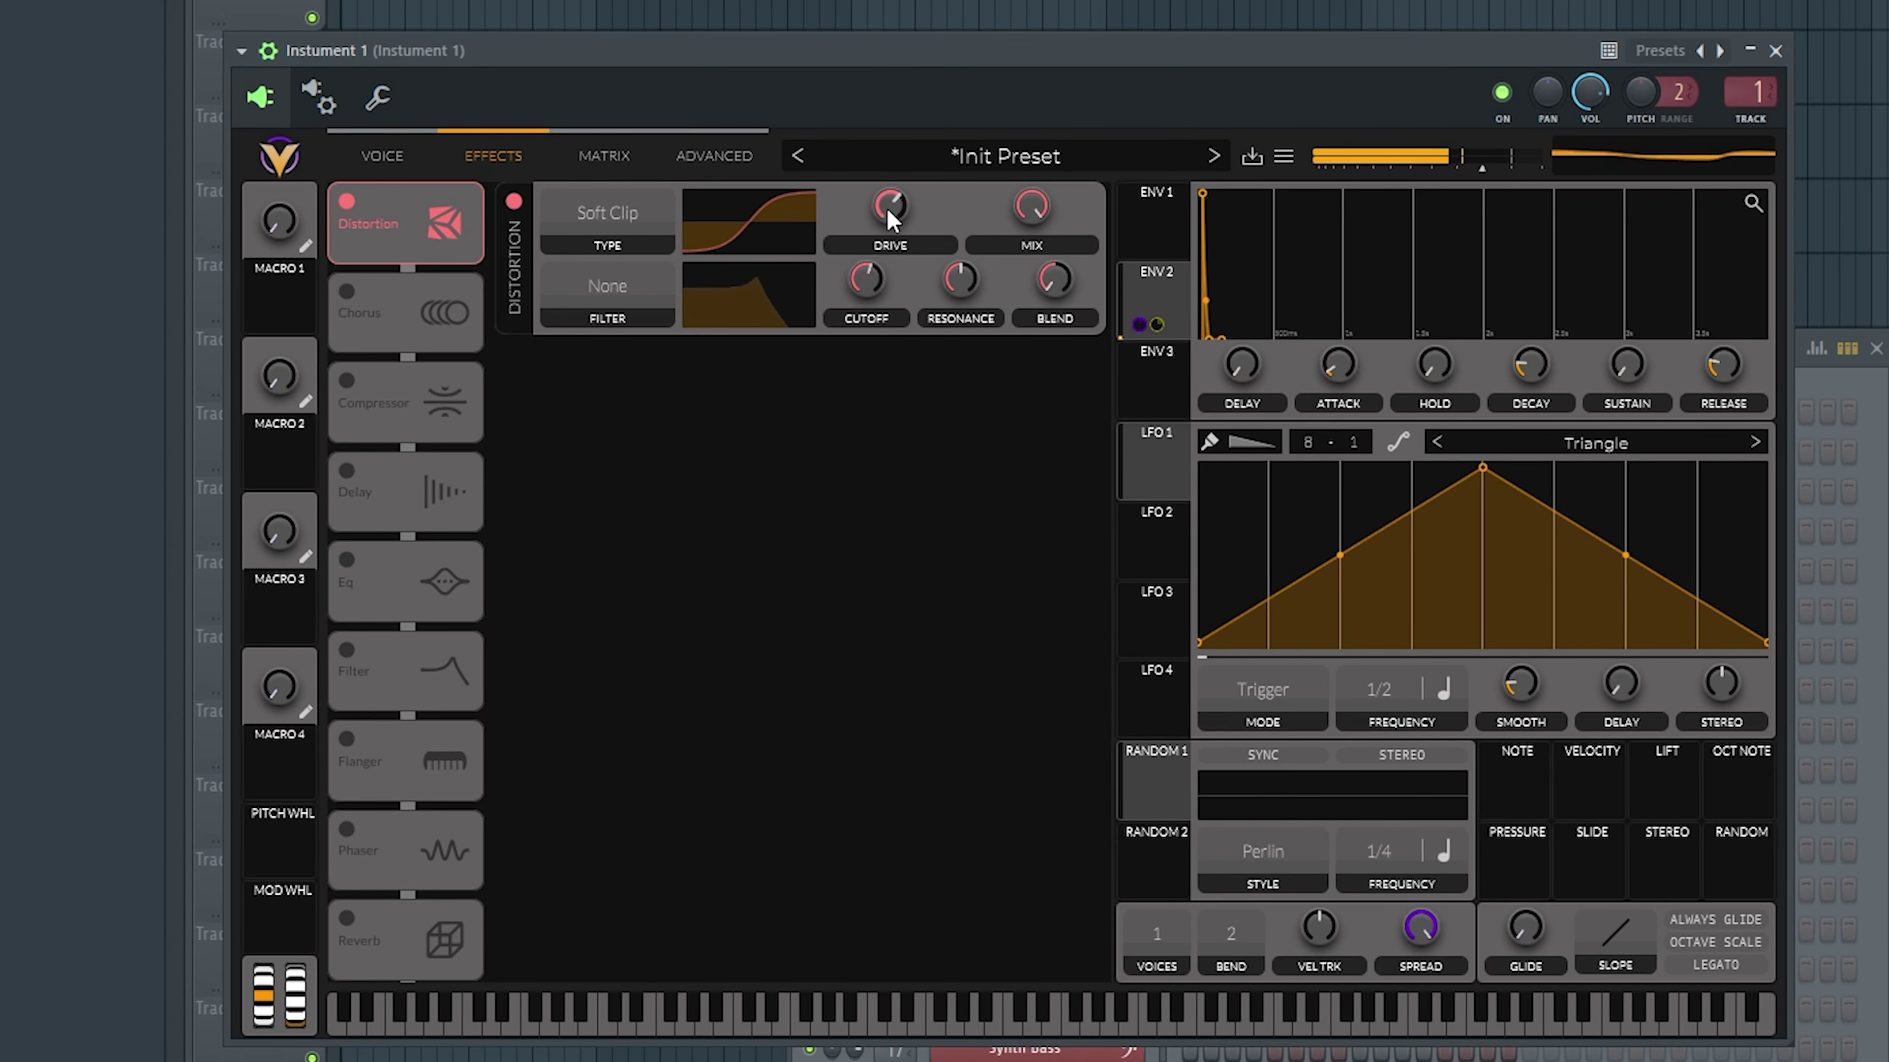
drag(882, 207, 890, 223)
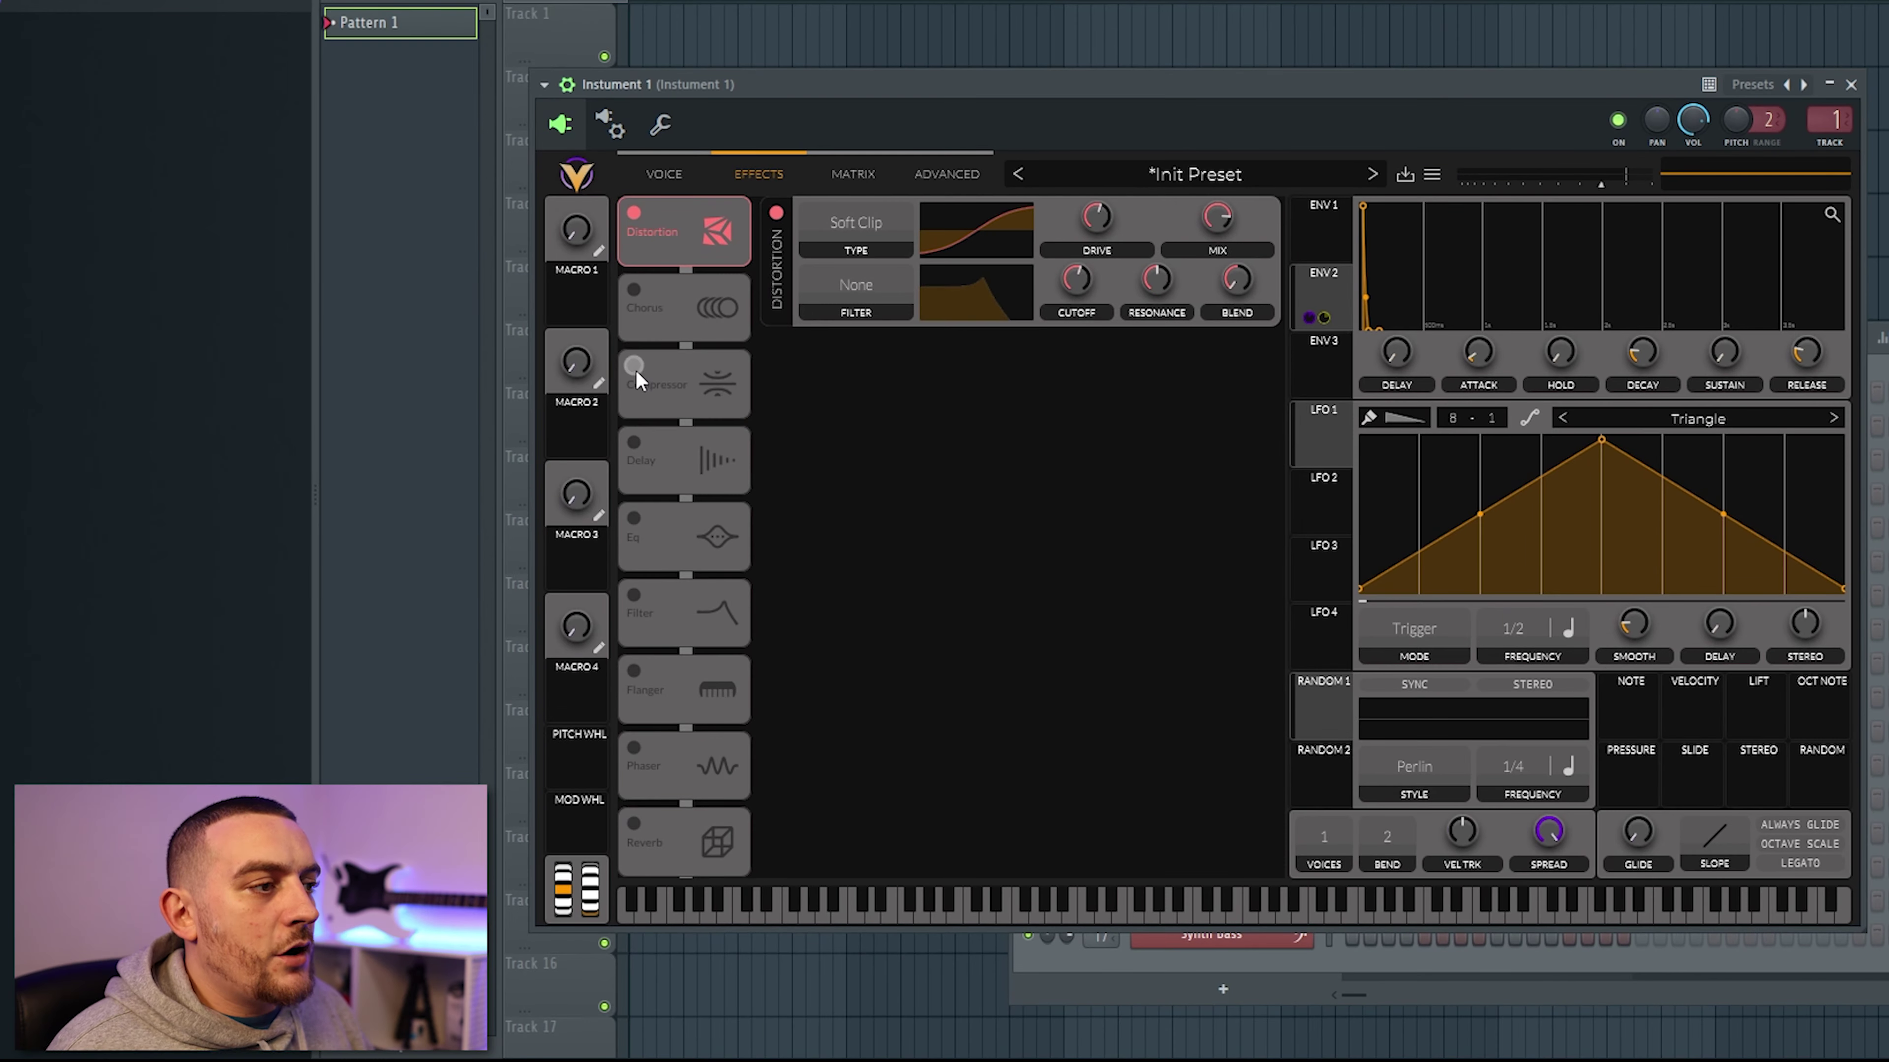
Step: Enable the Multiband compressor and cut its high band to -7.4 dB
click(346, 380)
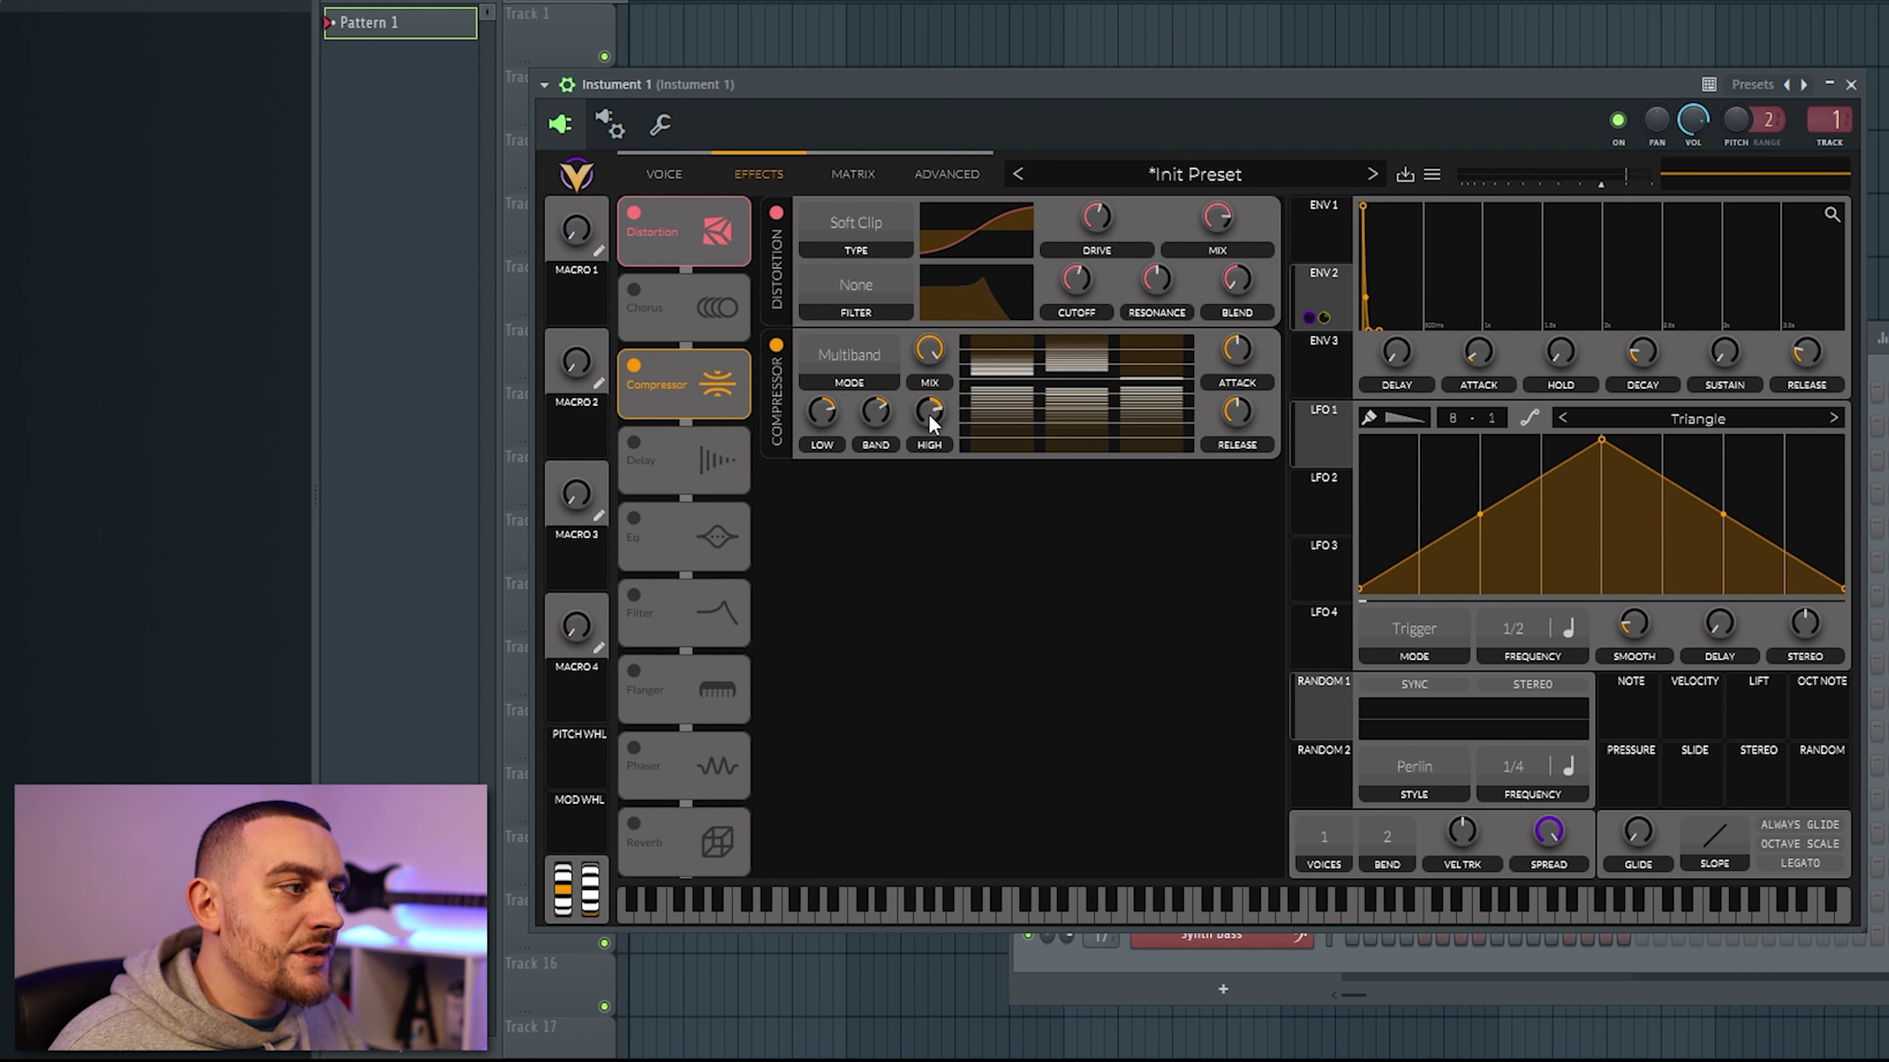
drag(928, 414, 929, 499)
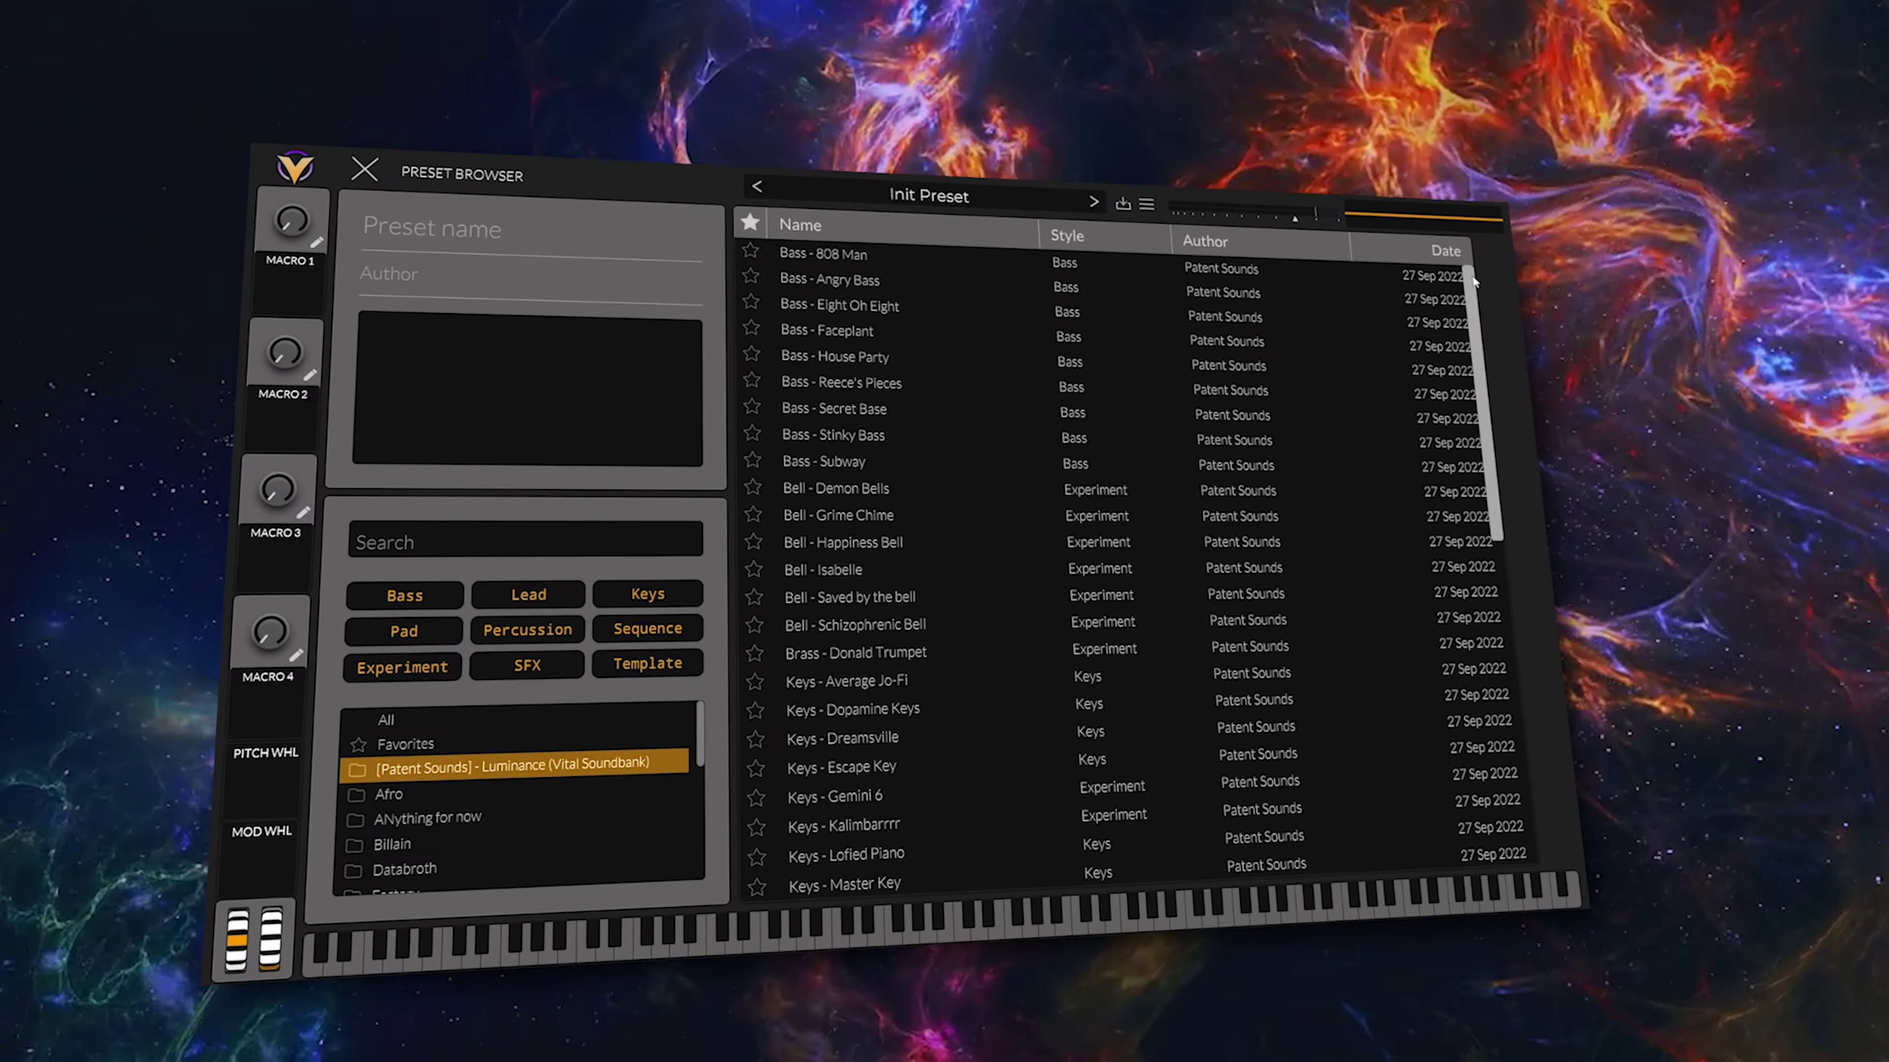
Step: Scroll through the Luminance soundbank's bass, bell and keys presets
scroll(1475, 282, down, 1)
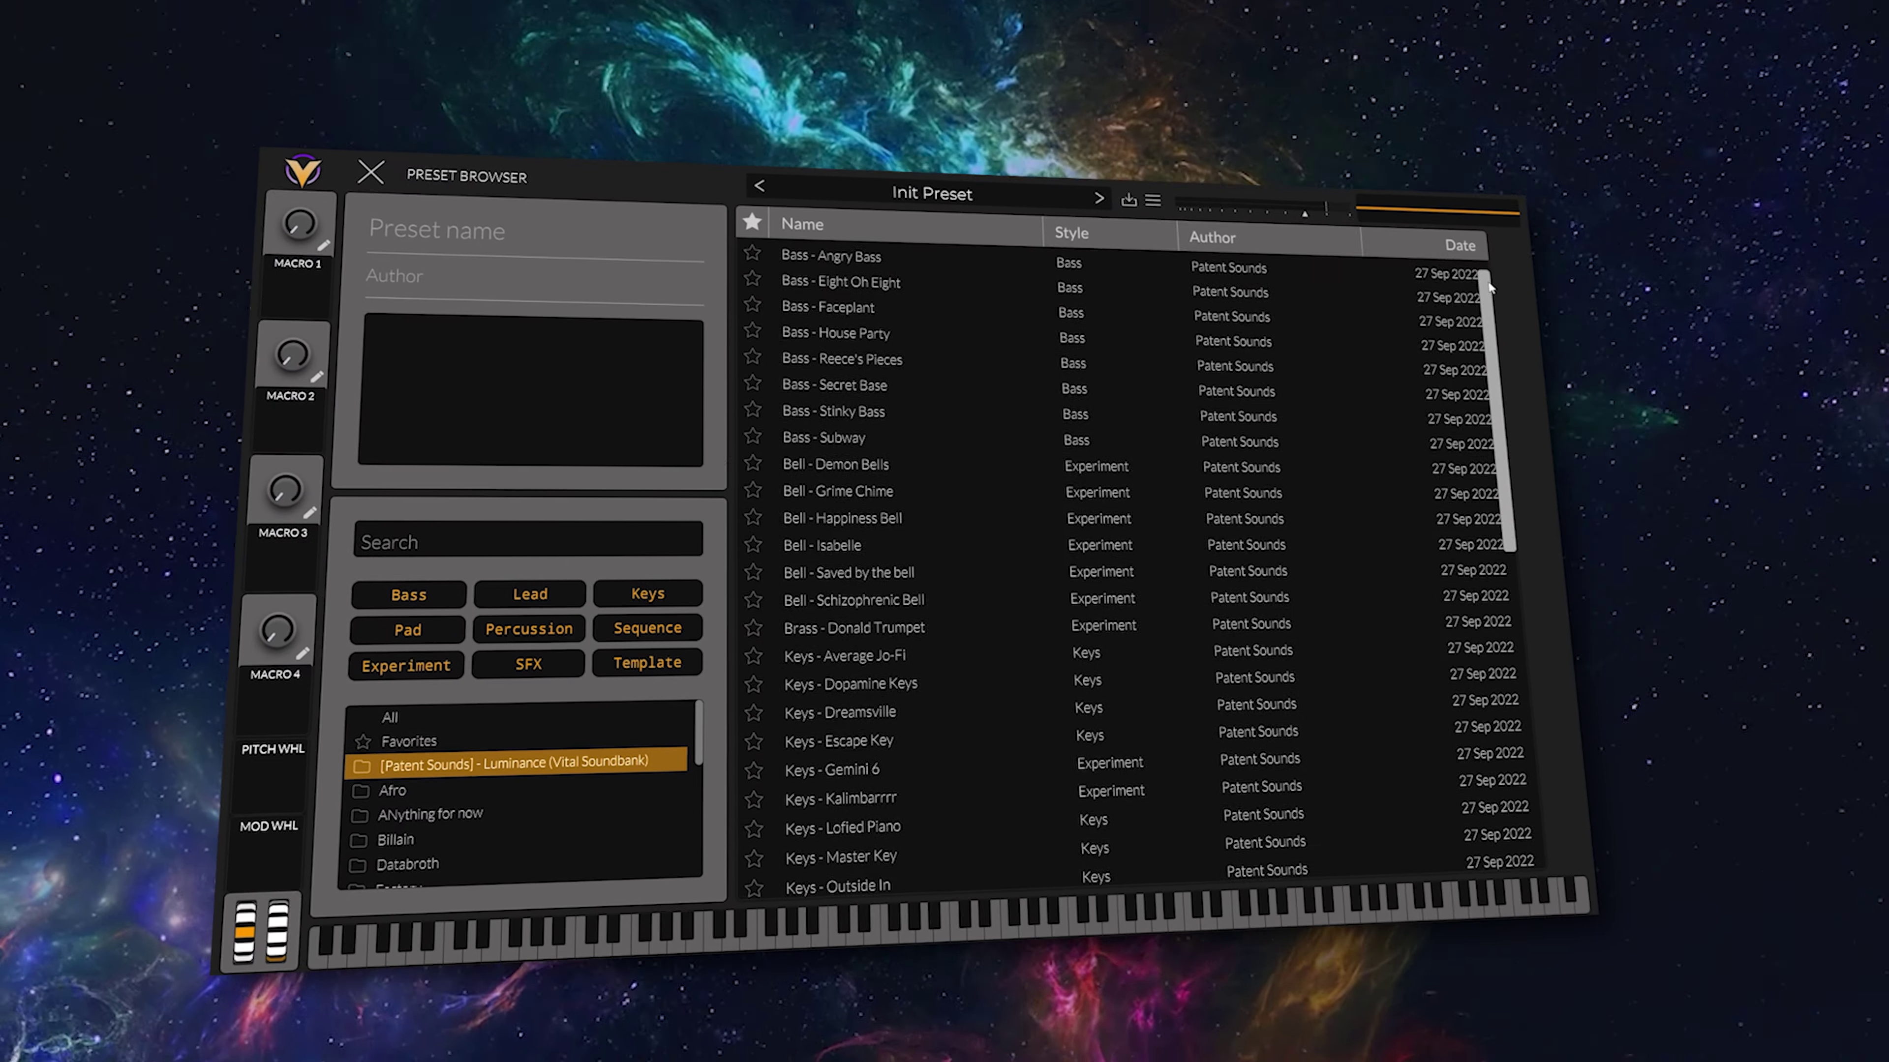
scroll(1489, 288, down, 3)
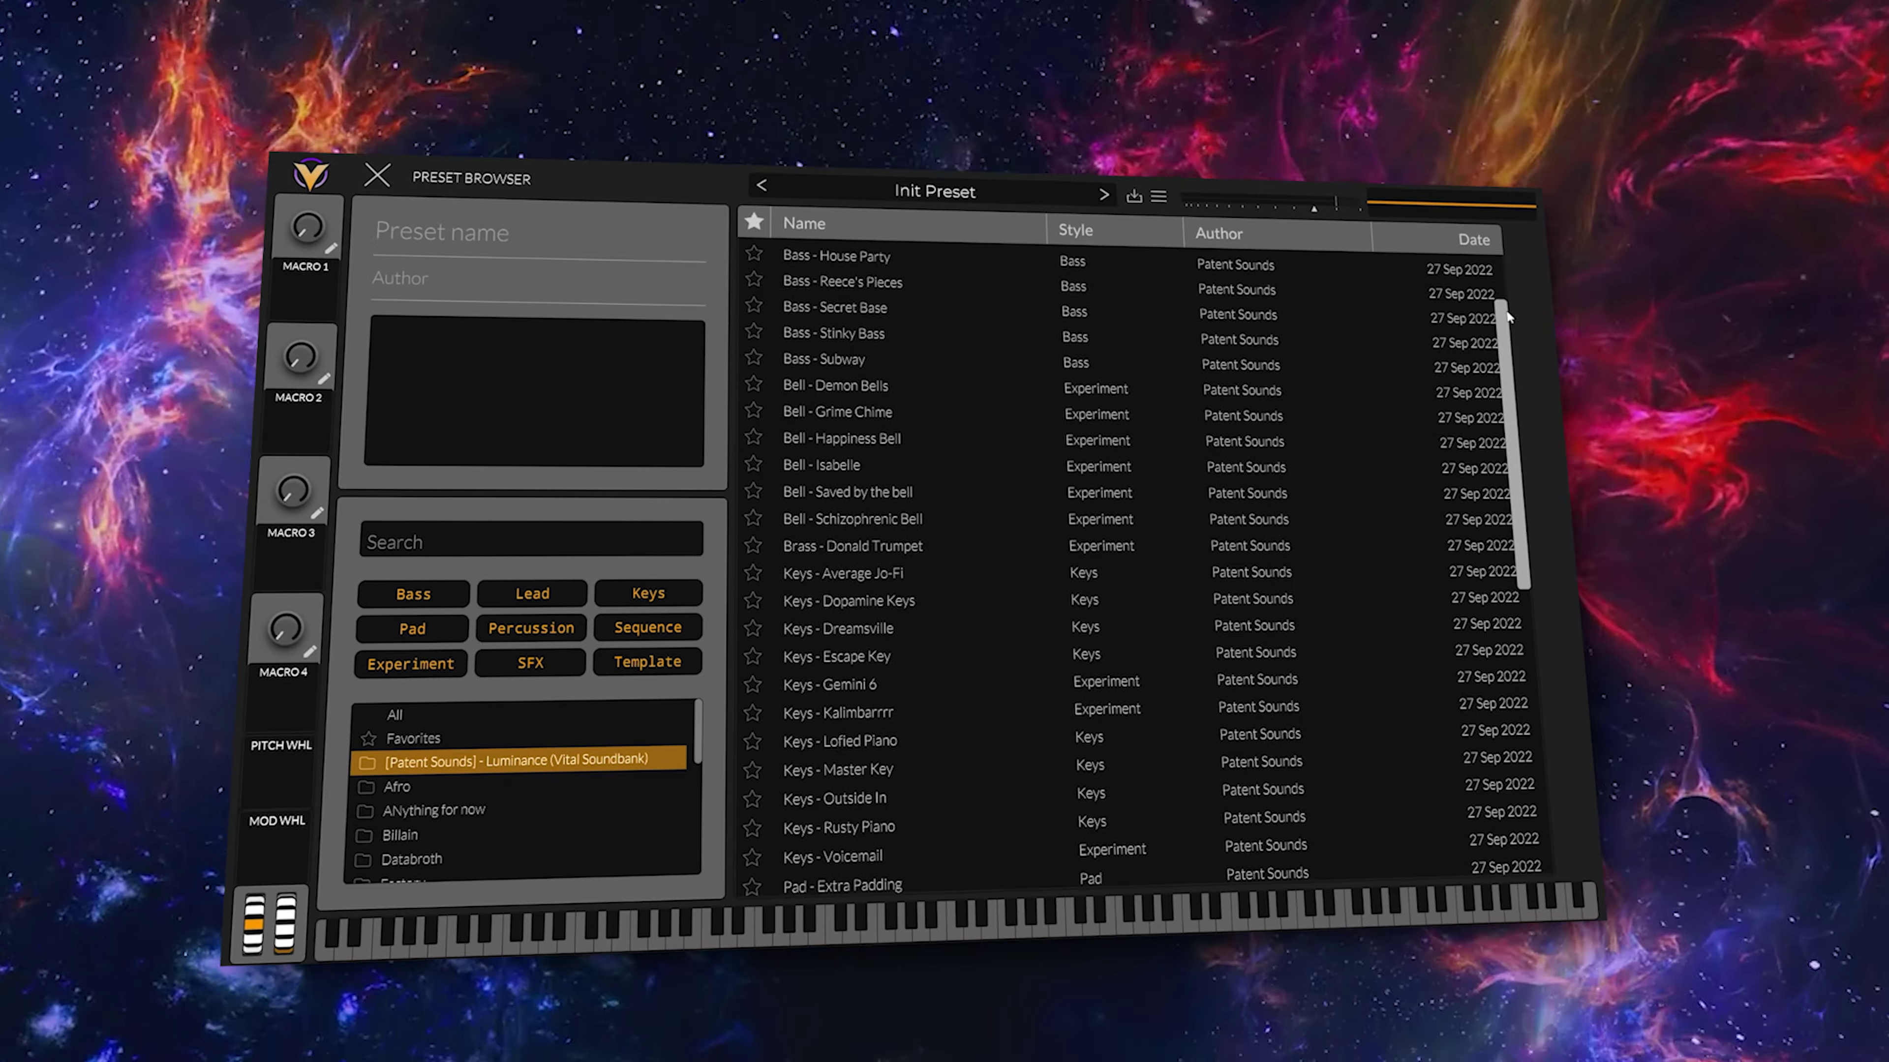
scroll(1507, 317, down, 3)
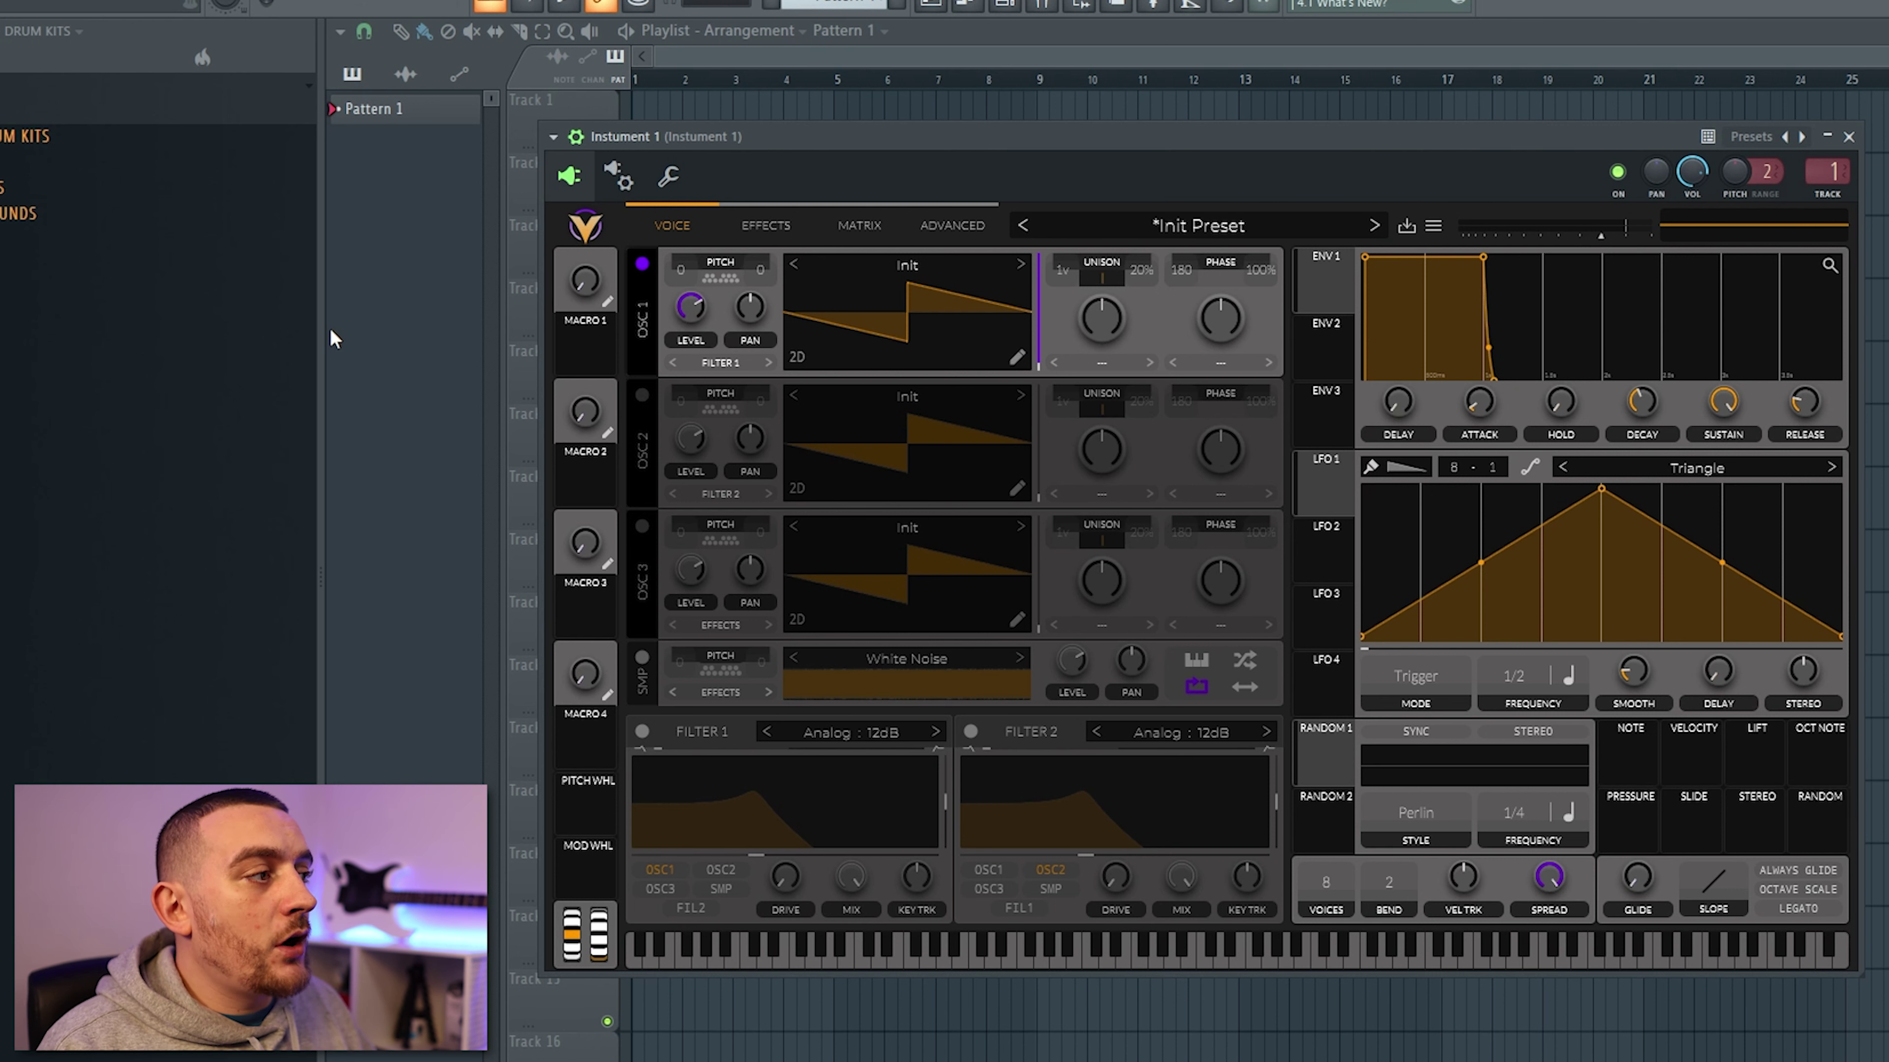
Step: Bend oscillator 1's saw into a curved wave, transpose it down, and trim unison detune to 13%
click(1016, 360)
drag(645, 568, 576, 645)
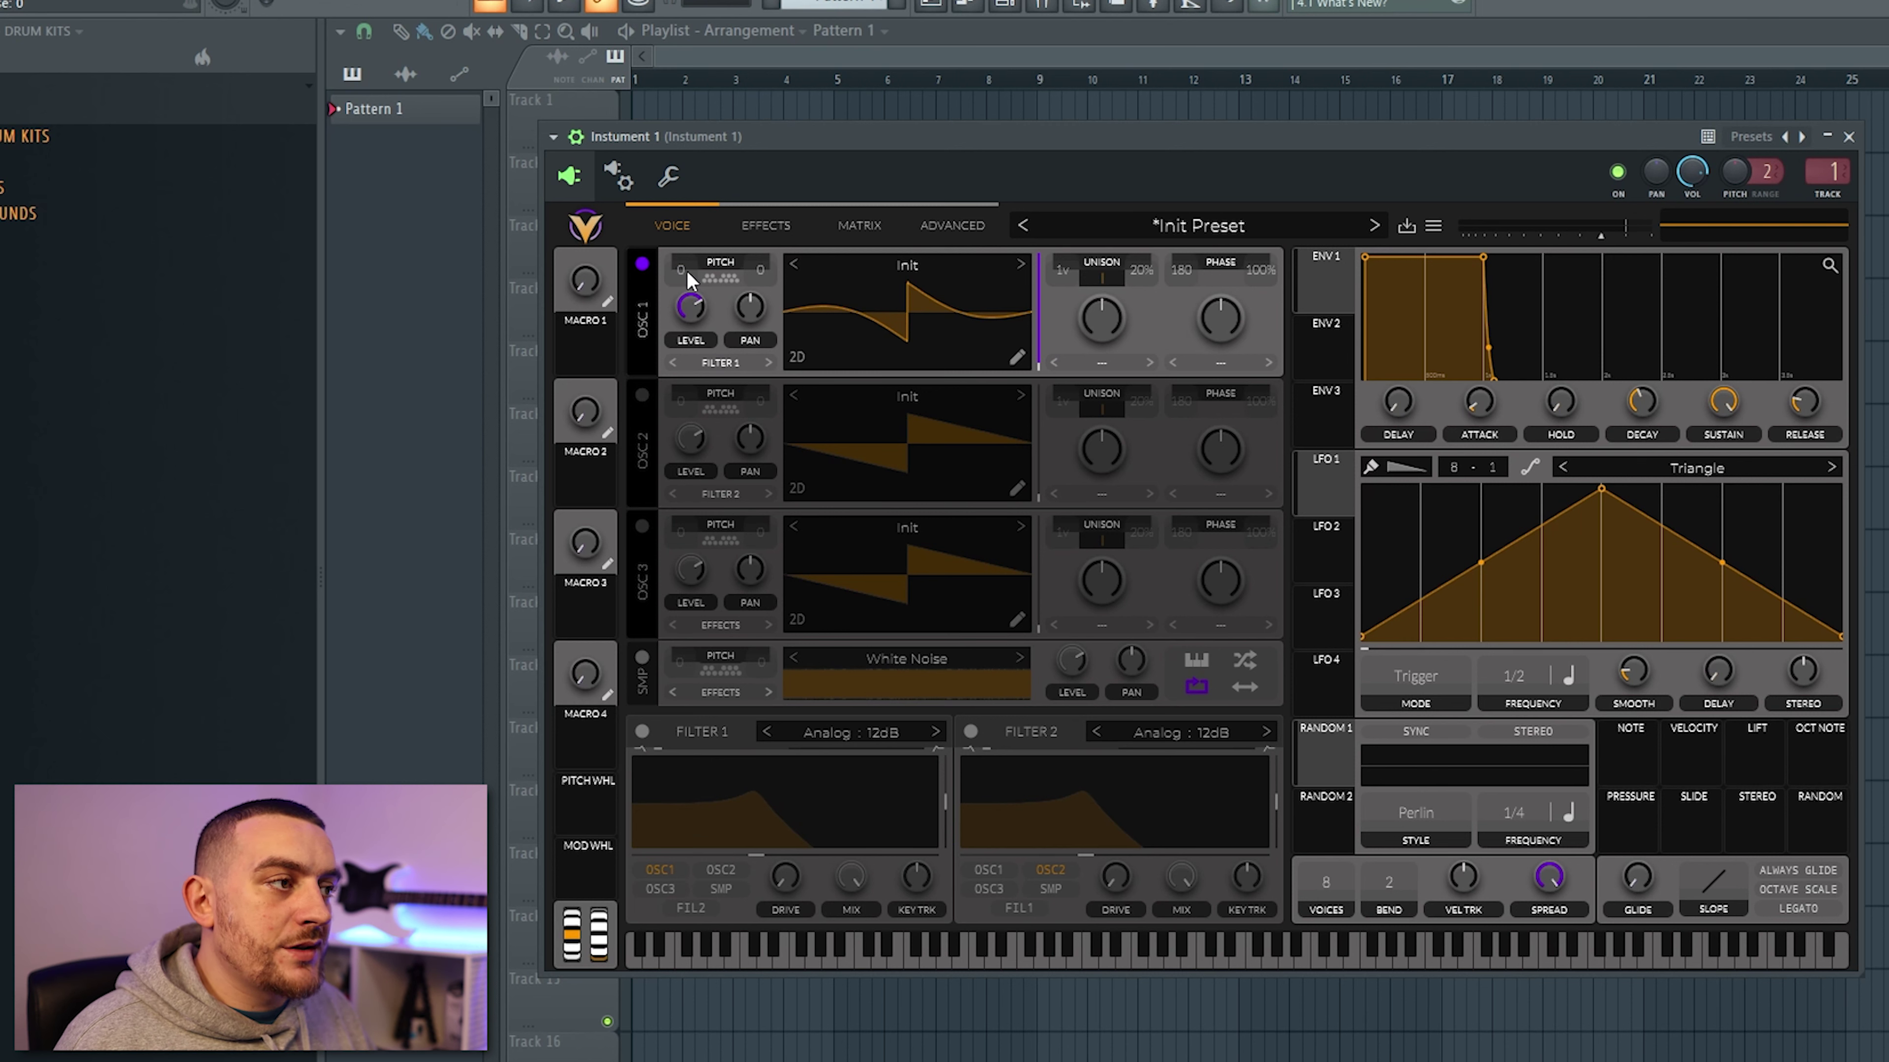
drag(688, 279, 684, 299)
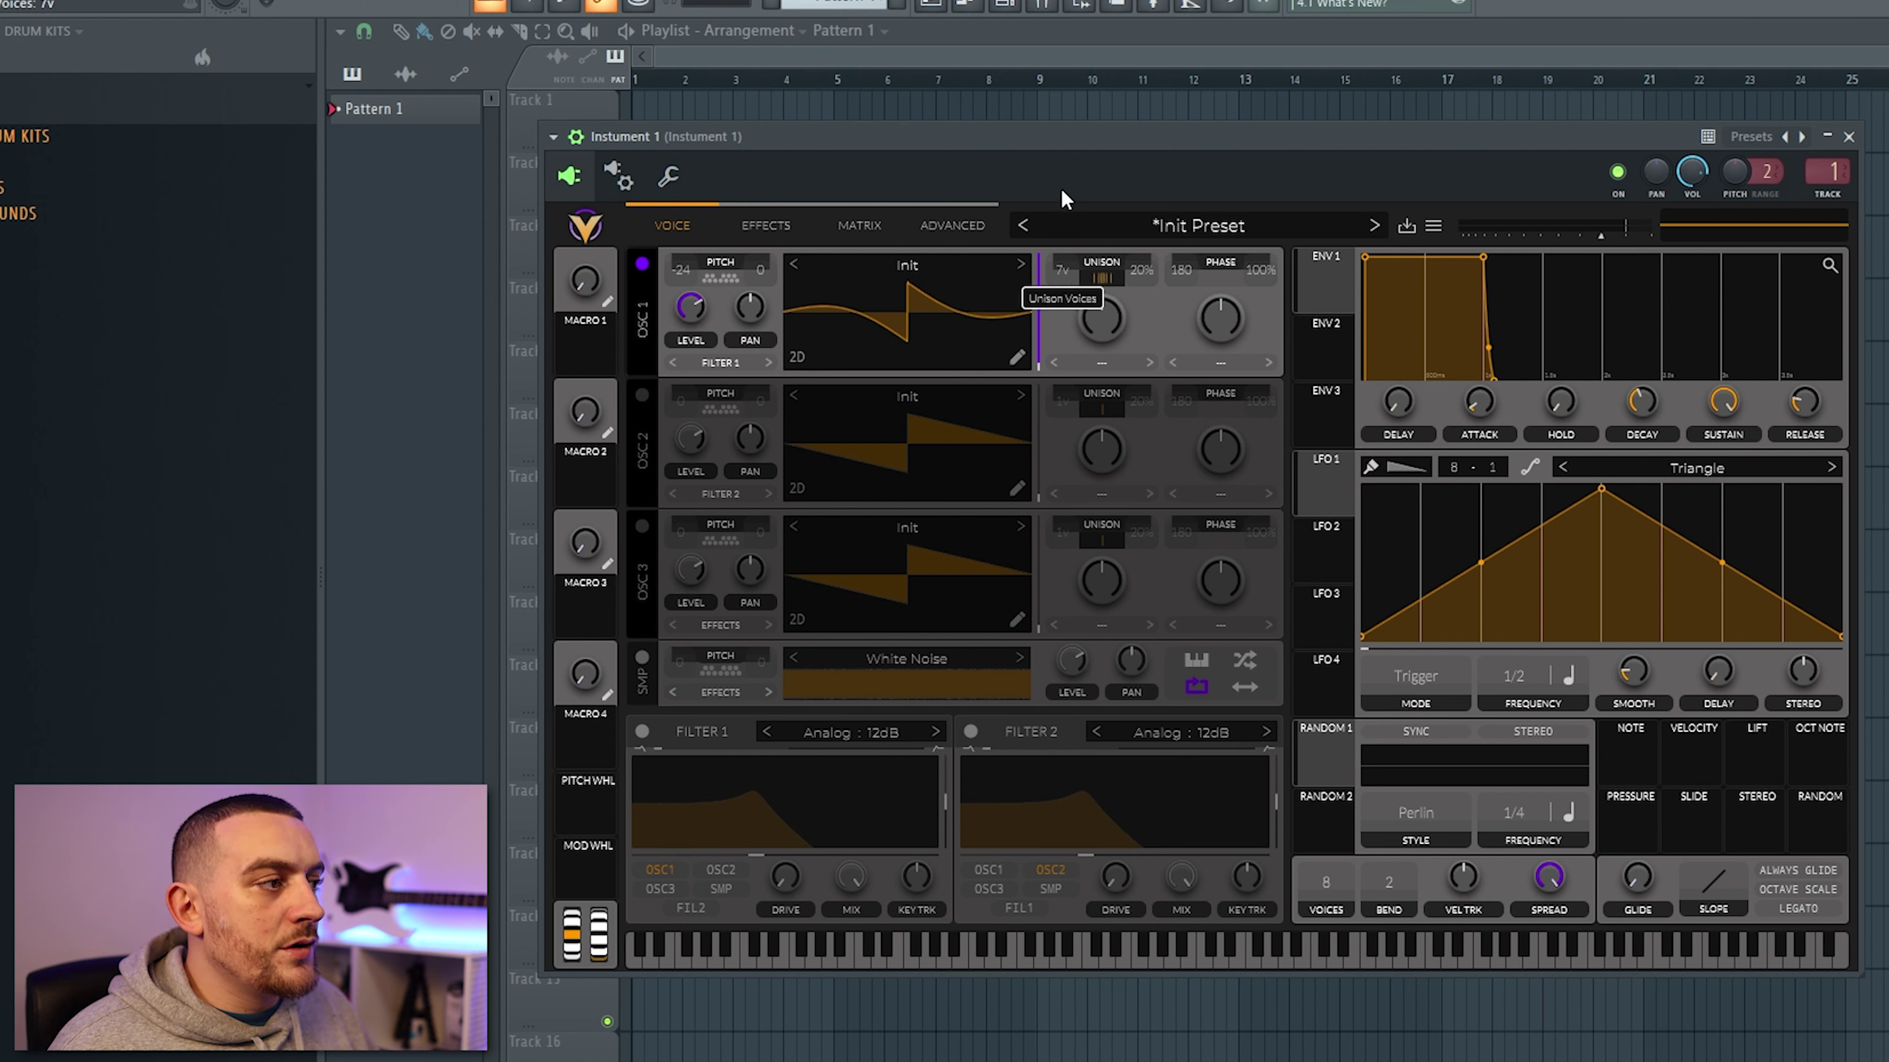
drag(1143, 276, 1142, 287)
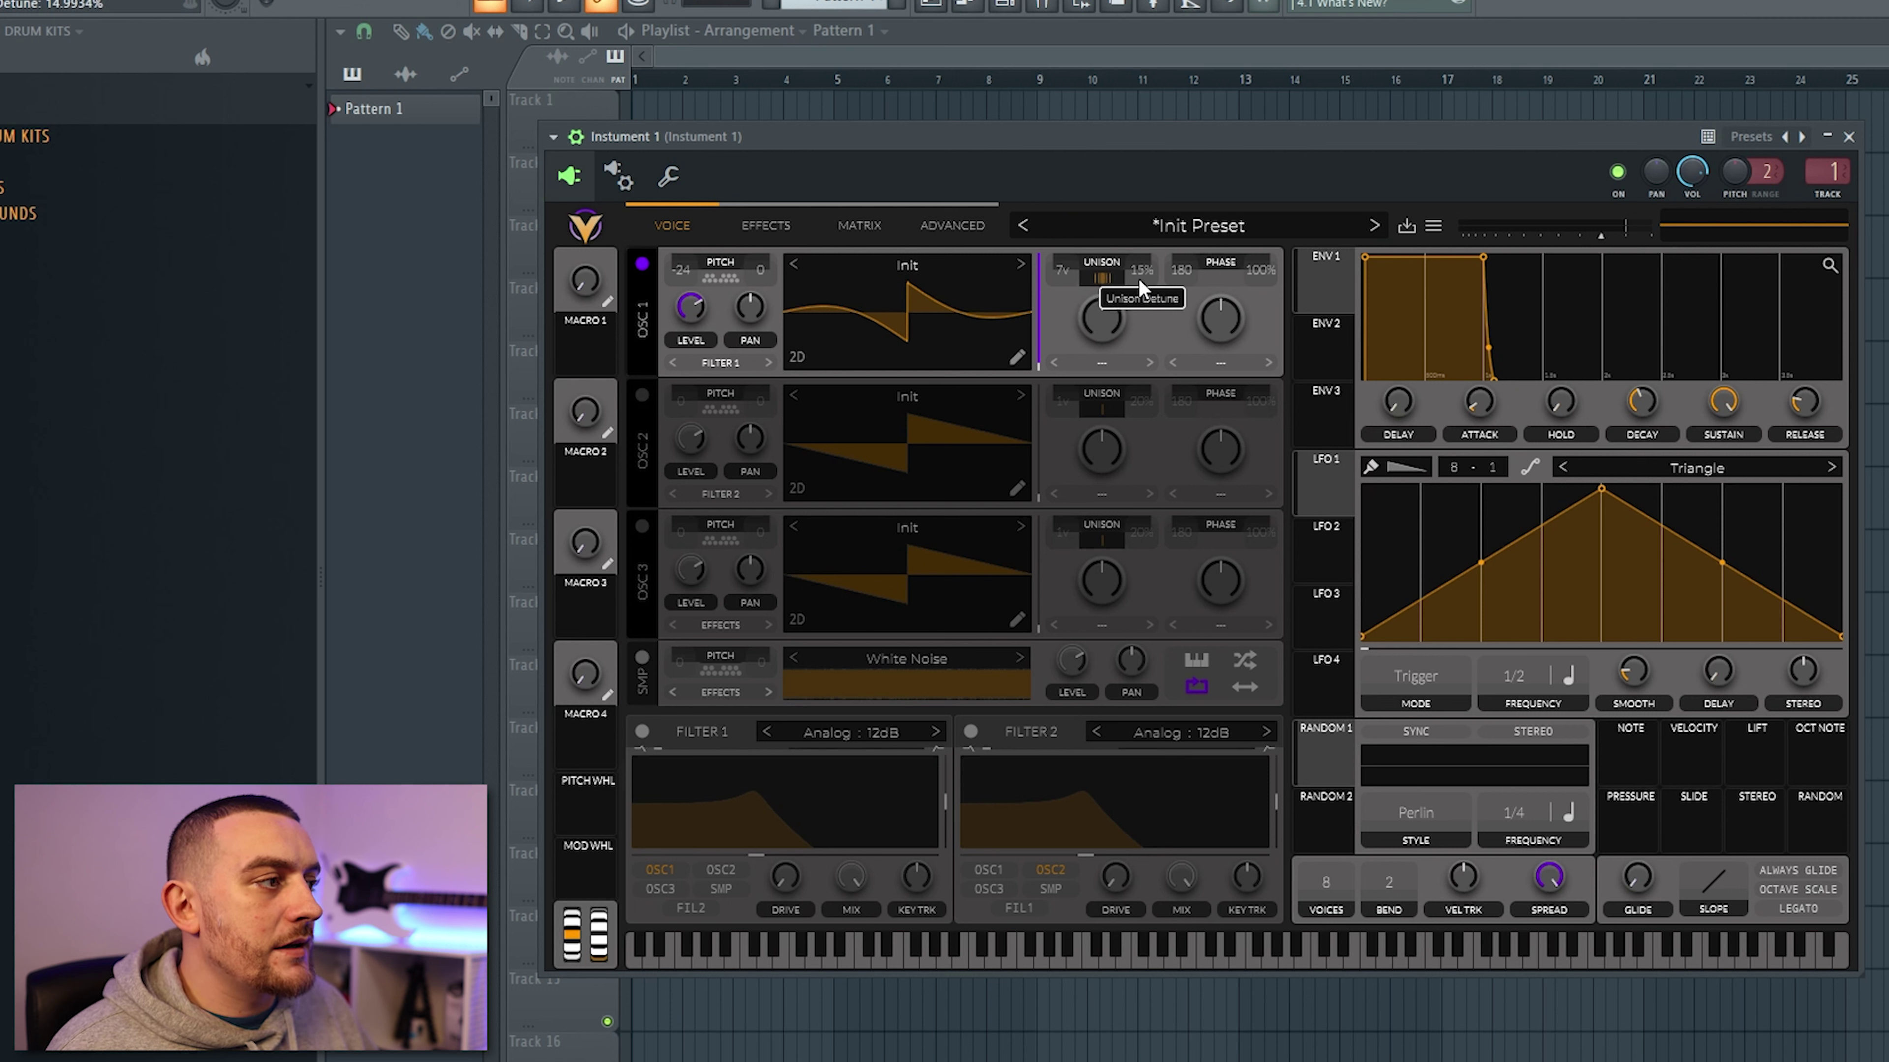
drag(1137, 276, 1139, 283)
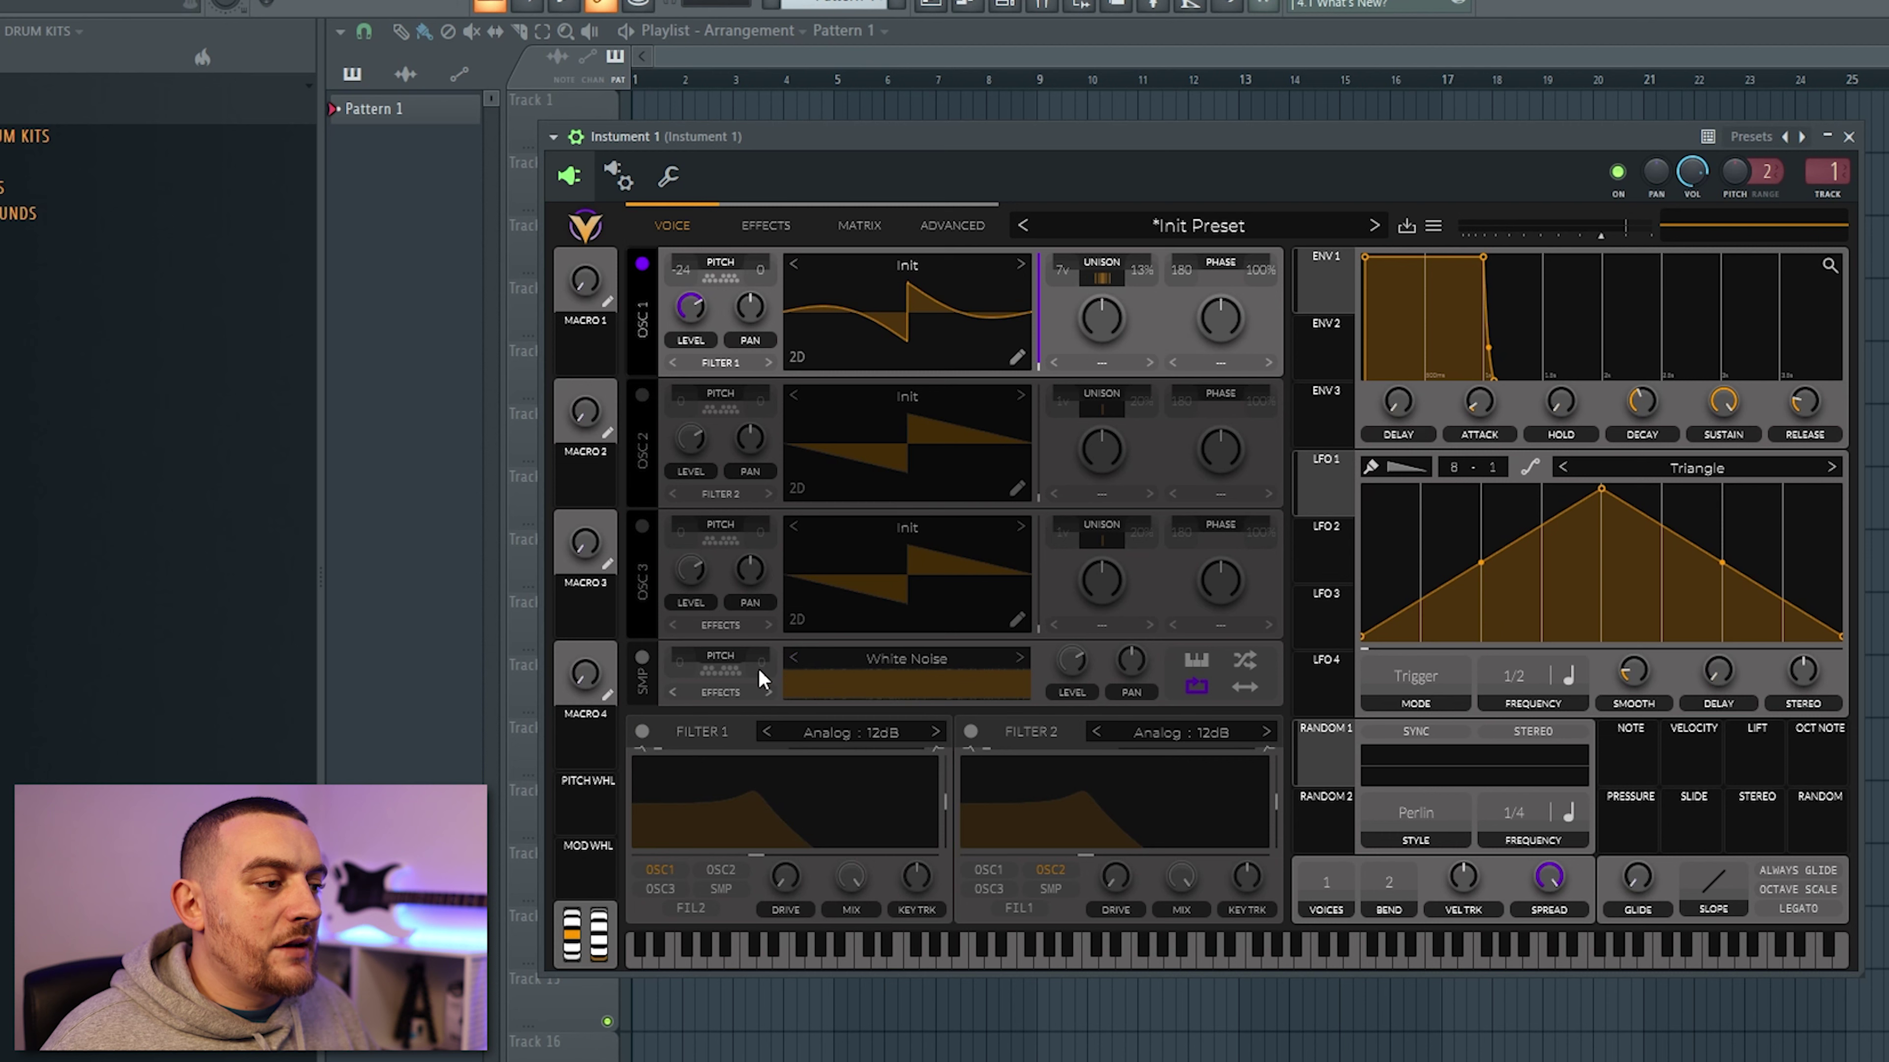
Step: Enable filter 1 with reduced resonance and set oscillator 2's sine phase randomization to 0%
click(642, 732)
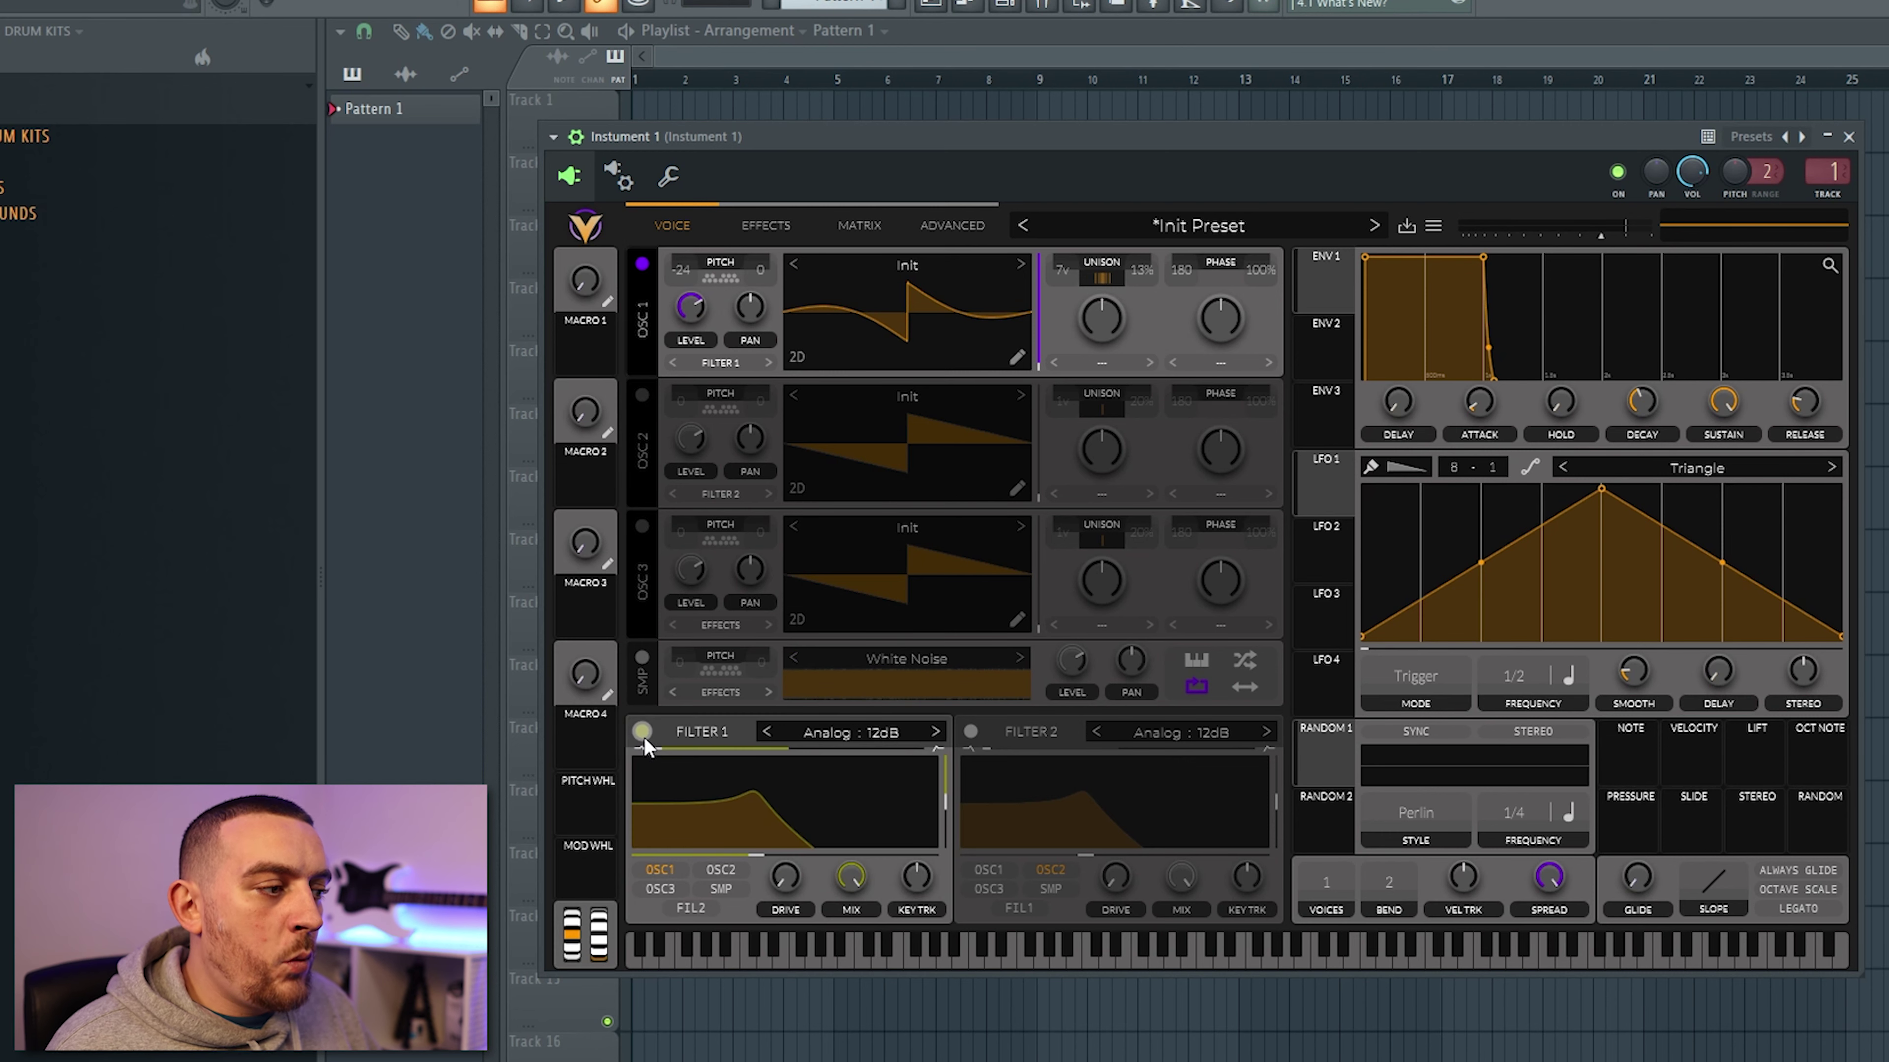
drag(946, 802, 937, 939)
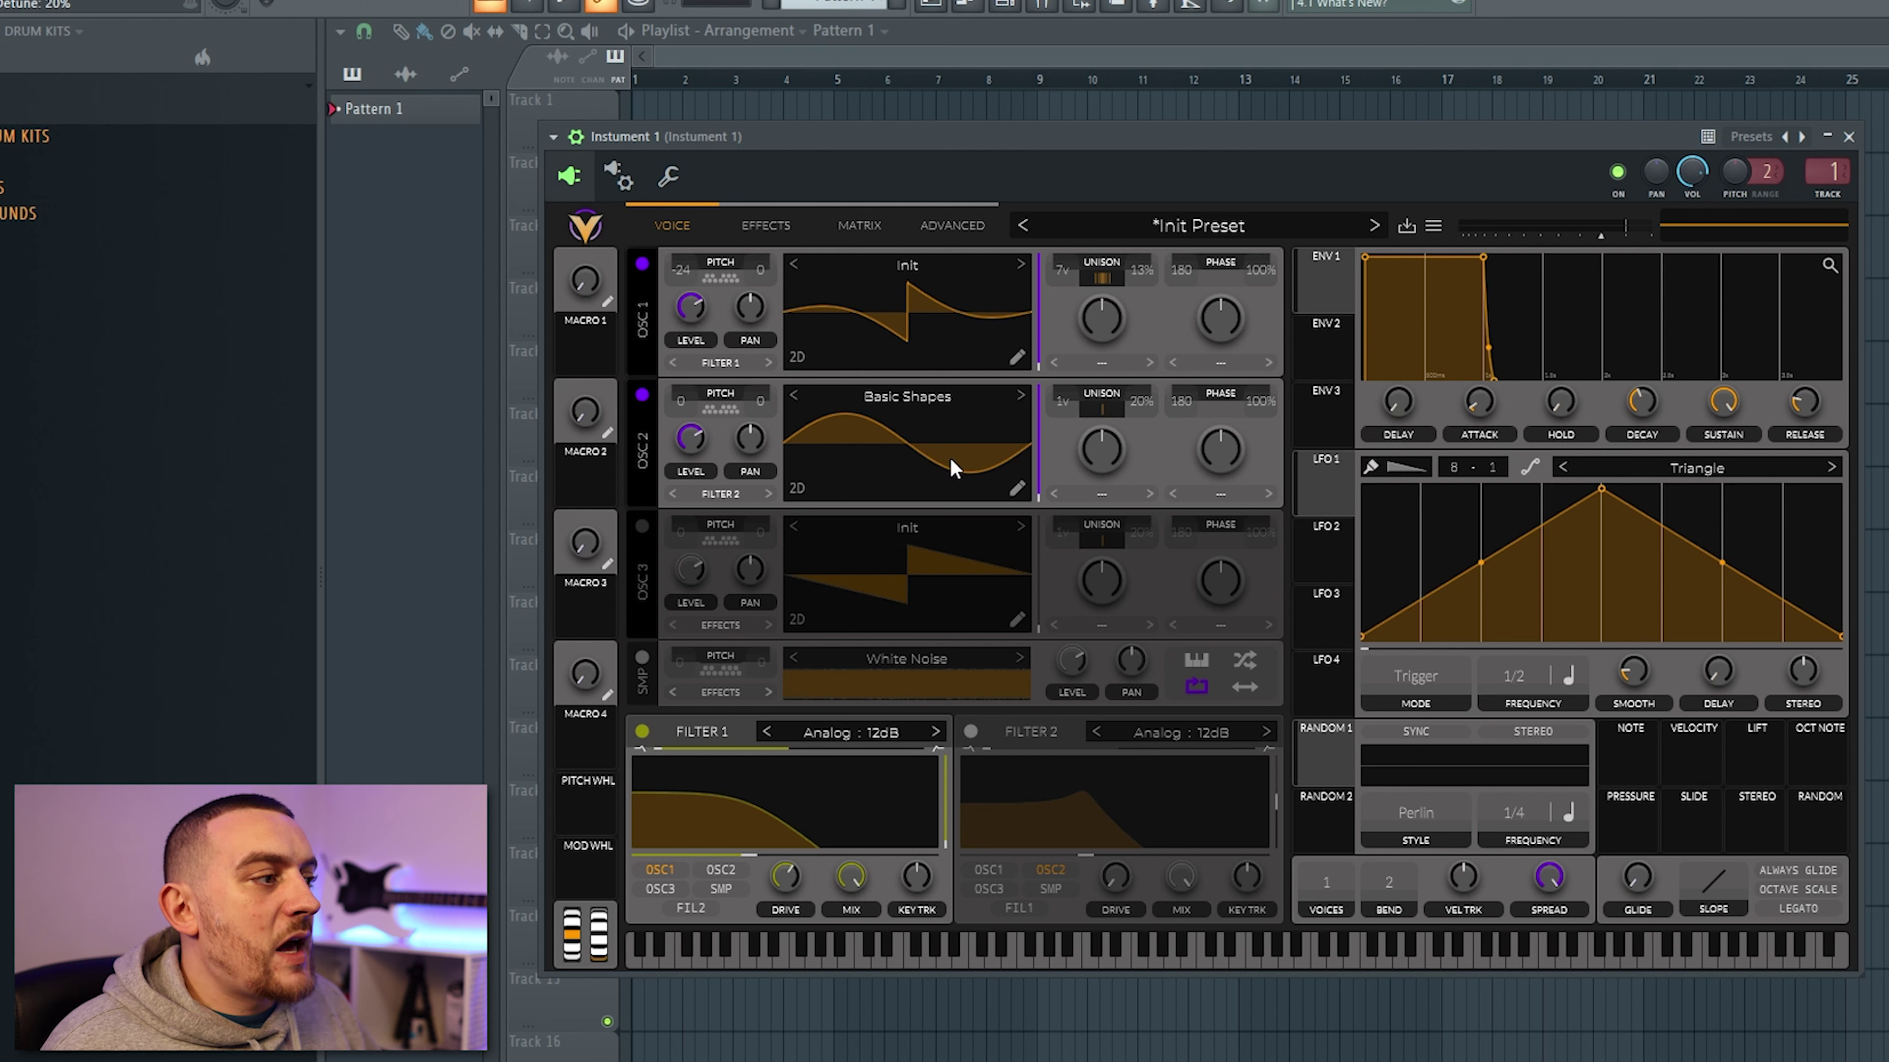
scroll(1139, 415, down, 2)
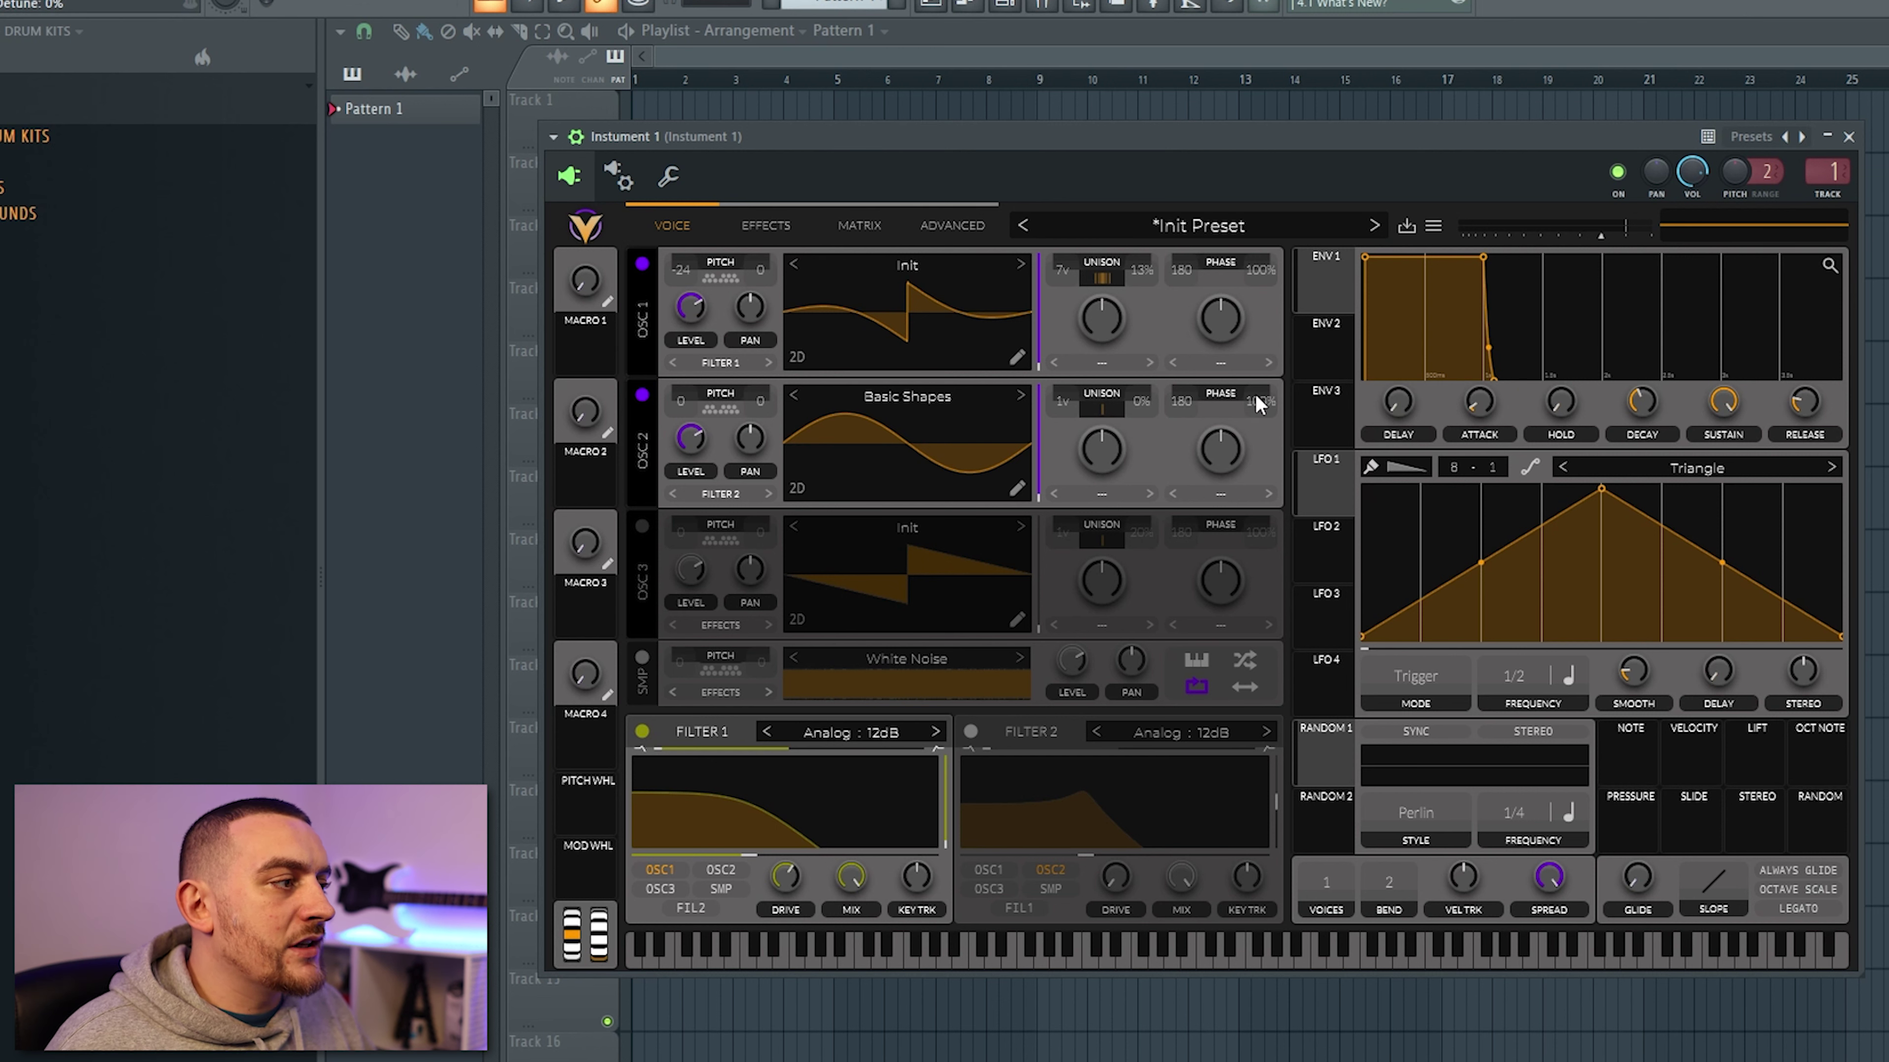
drag(1262, 397, 1257, 683)
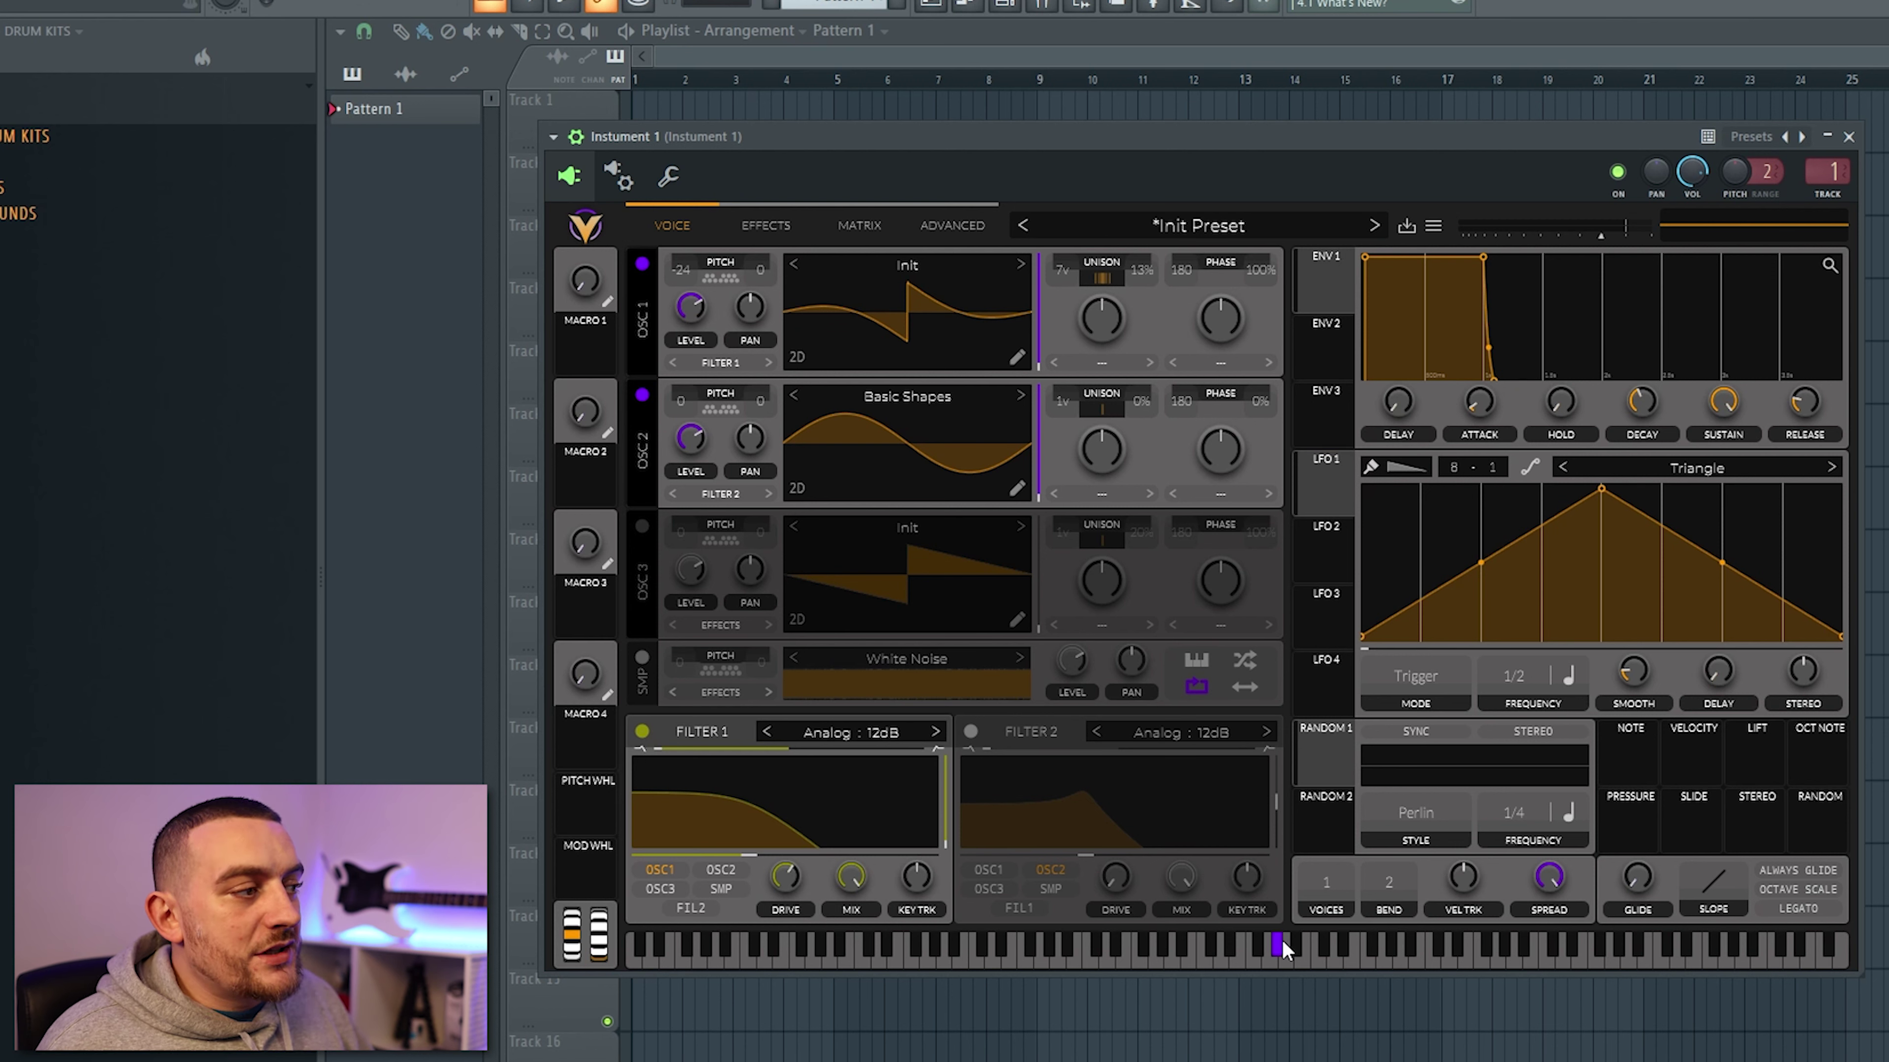
Step: Step LFO 1's shape through the presets until it is set to Sin
mouse_move(1330, 474)
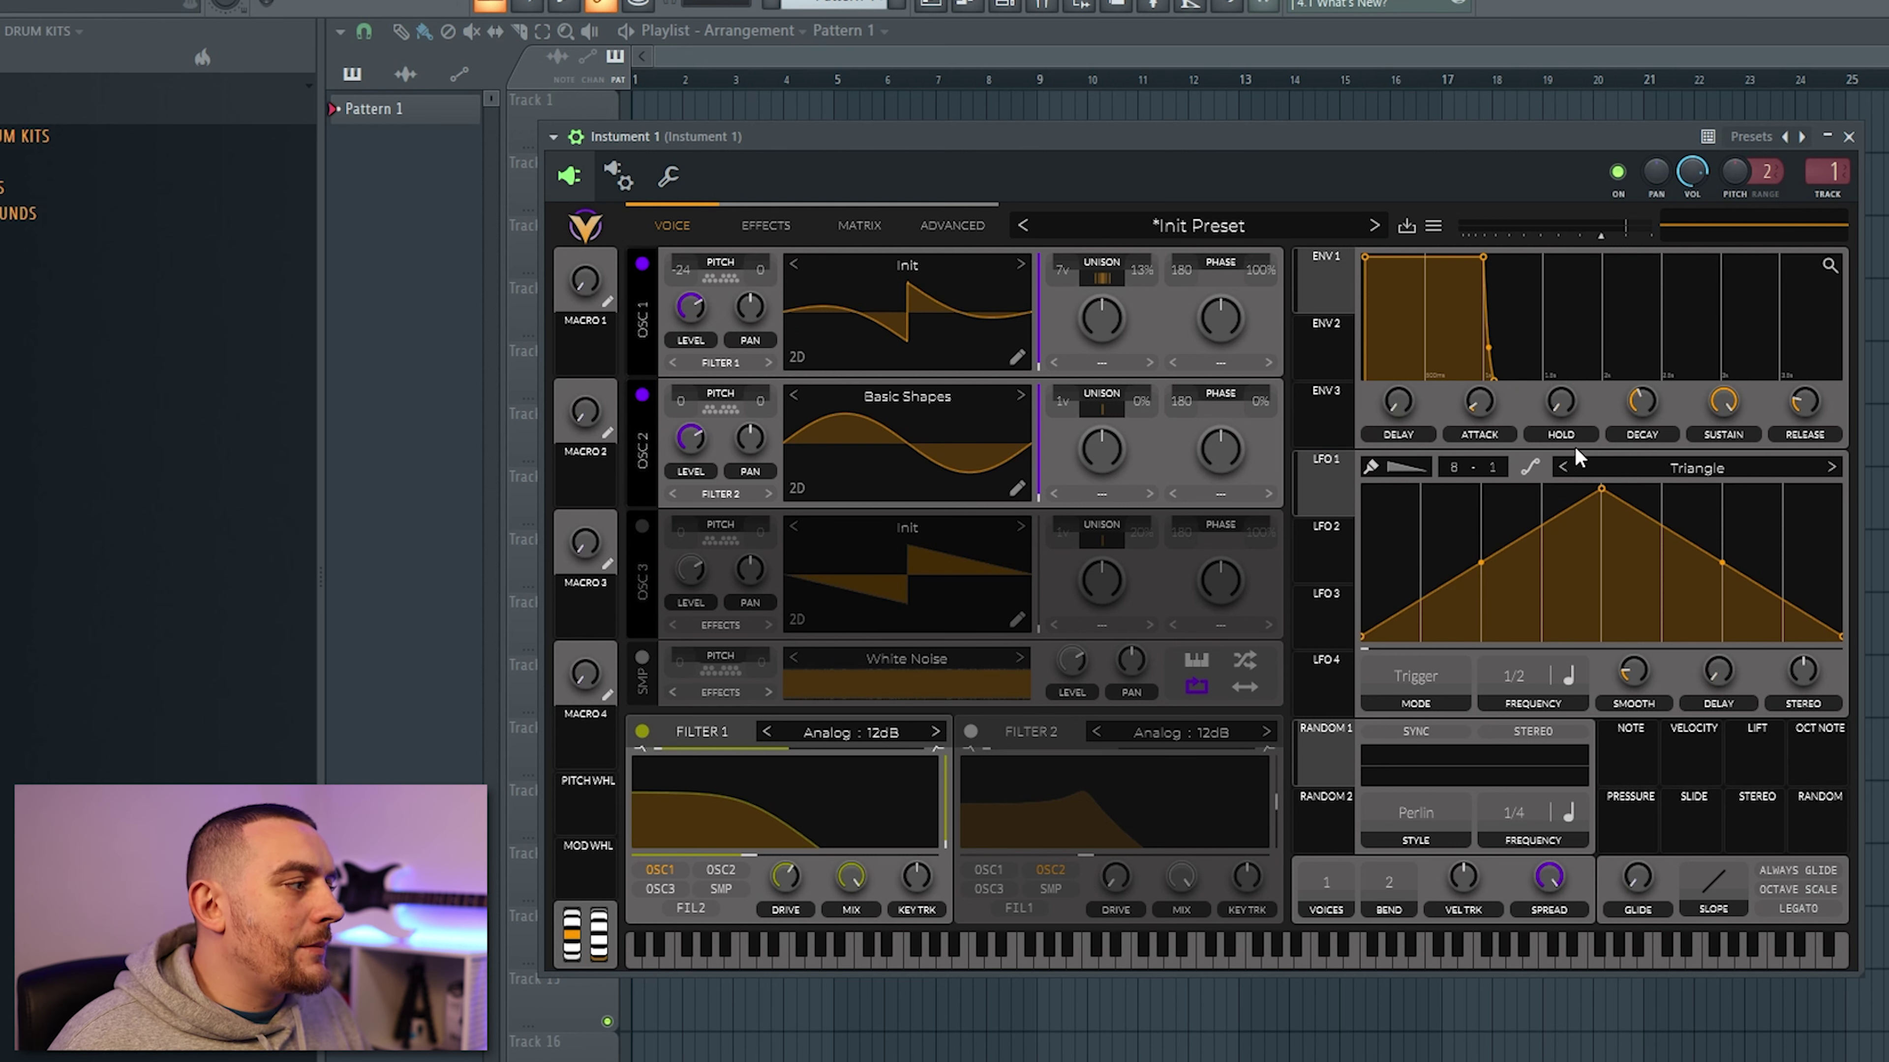
click(1576, 465)
click(1576, 465)
click(1577, 466)
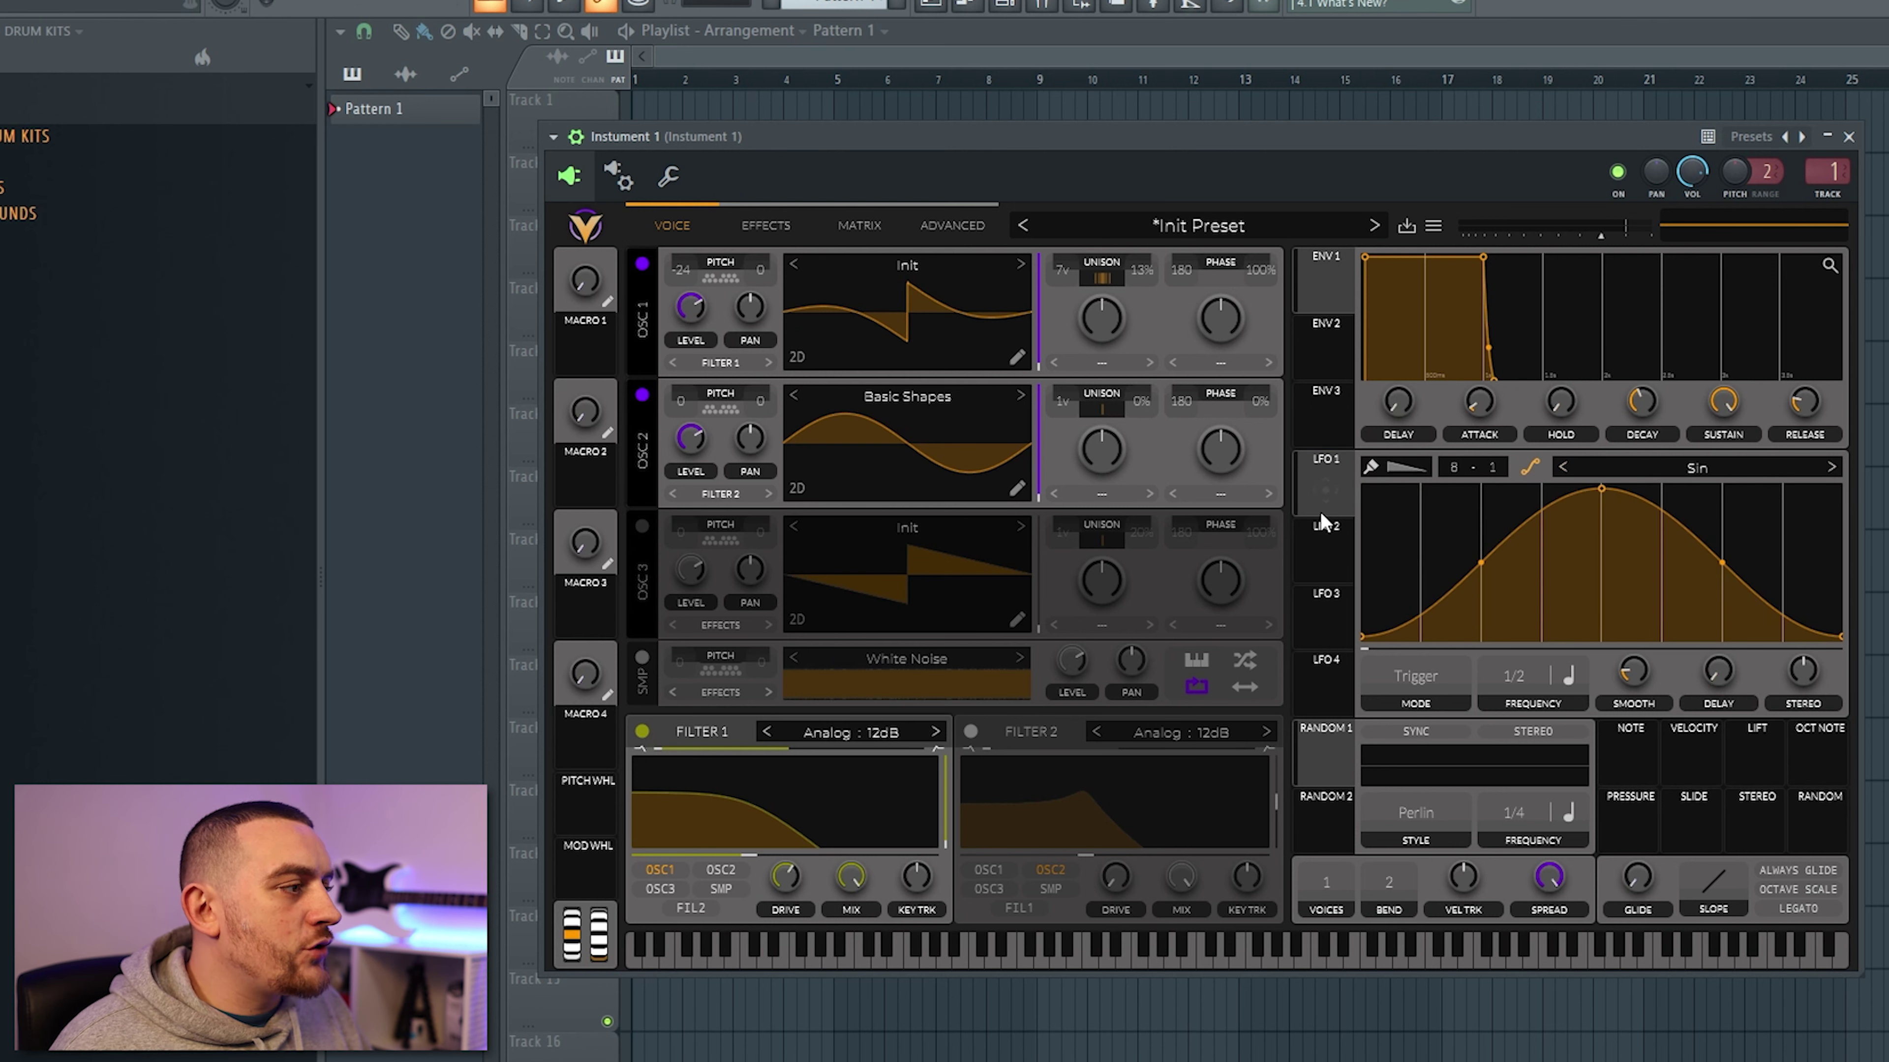
Step: Route LFO 1 to Filter 1's cutoff and enter an exact cutoff value
drag(1320, 493, 757, 855)
right_click(759, 863)
click(827, 954)
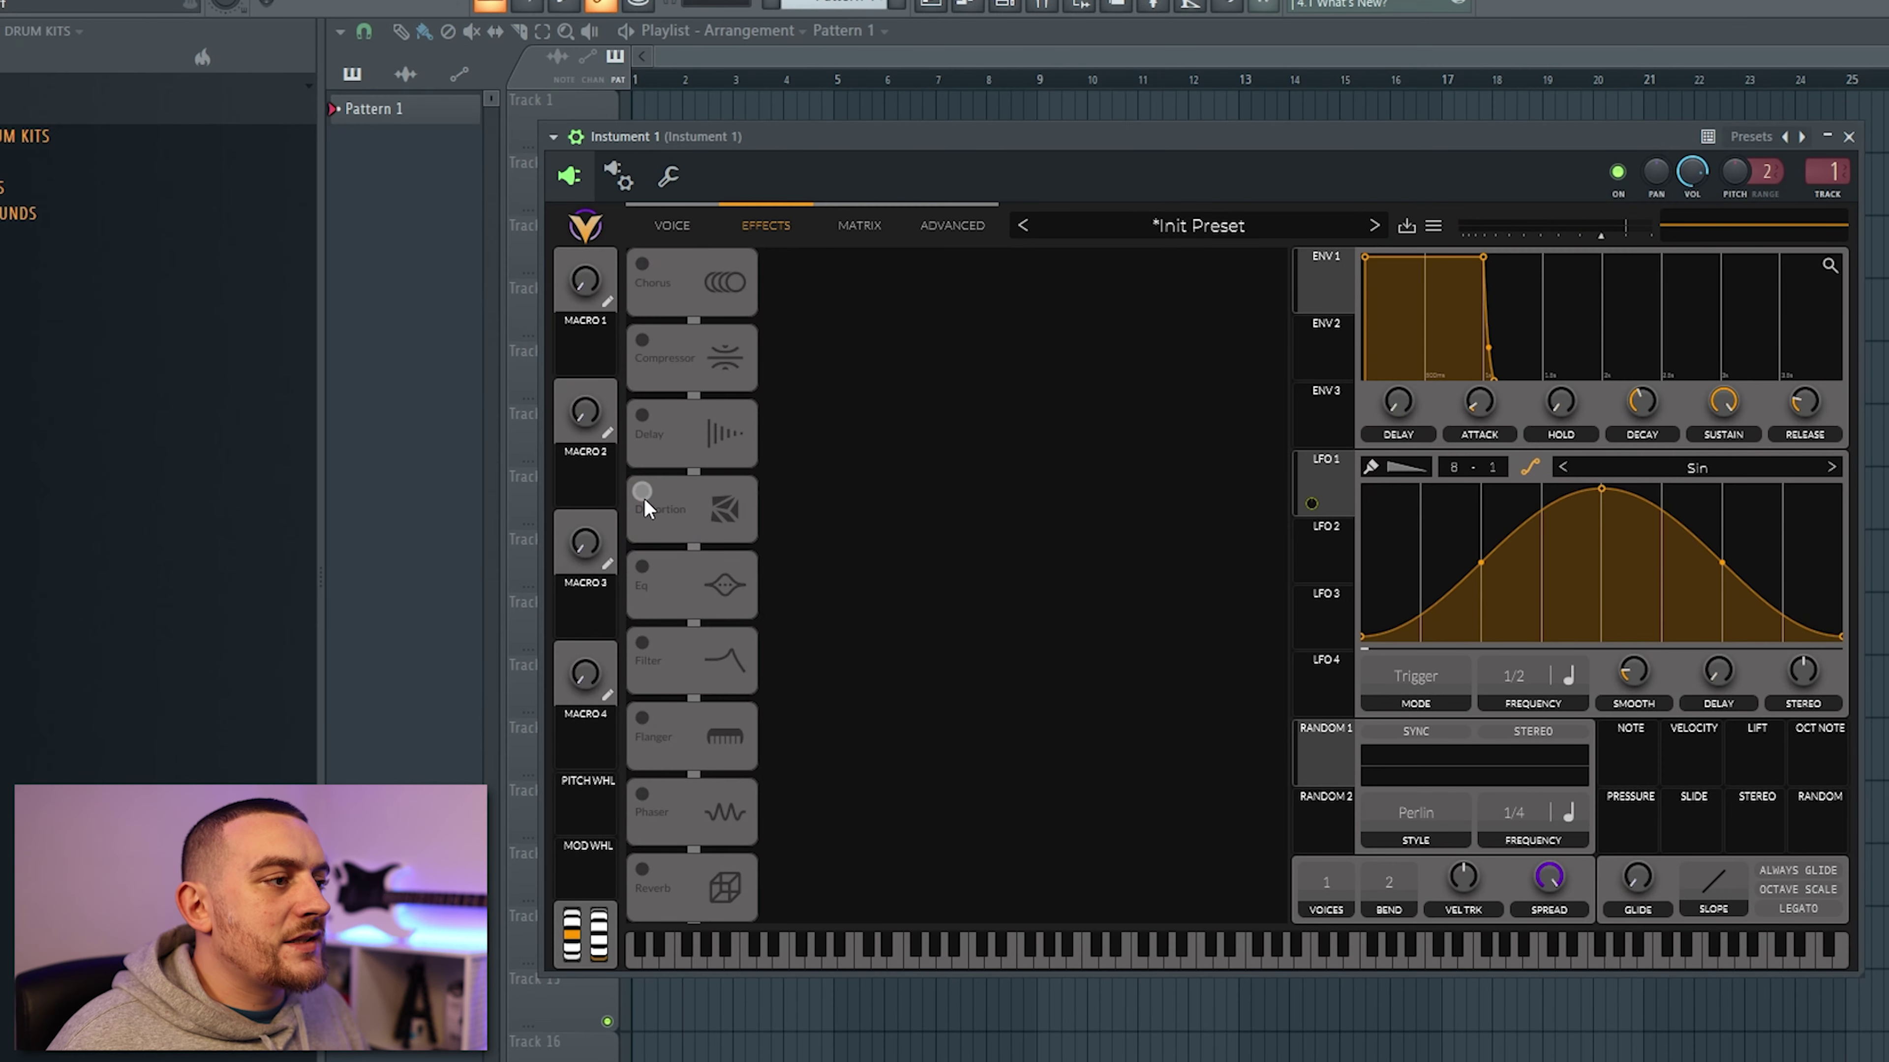
Step: Turn on the Distortion module in the Effects section
click(642, 495)
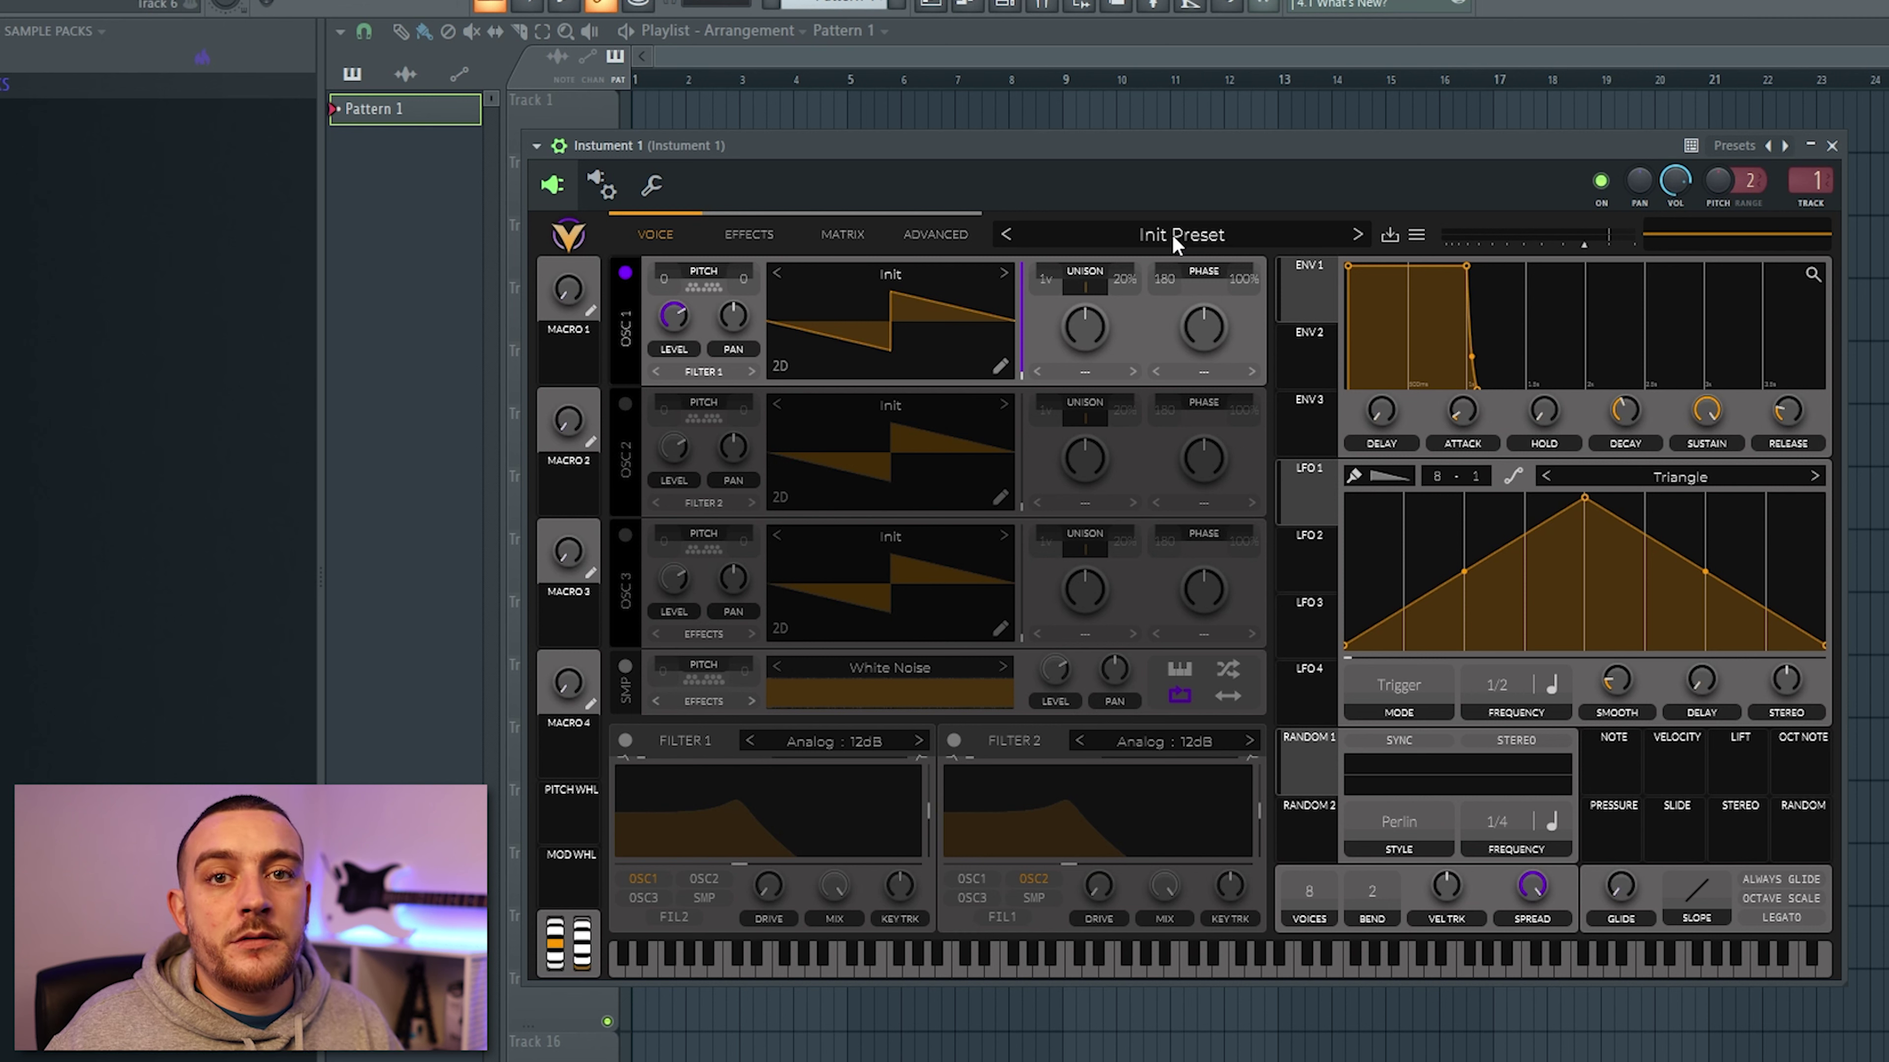
Step: Set oscillator 1 to Basic Shapes, enable oscillator 2 on Classic Blend, and shift both wavetable frames
click(776, 273)
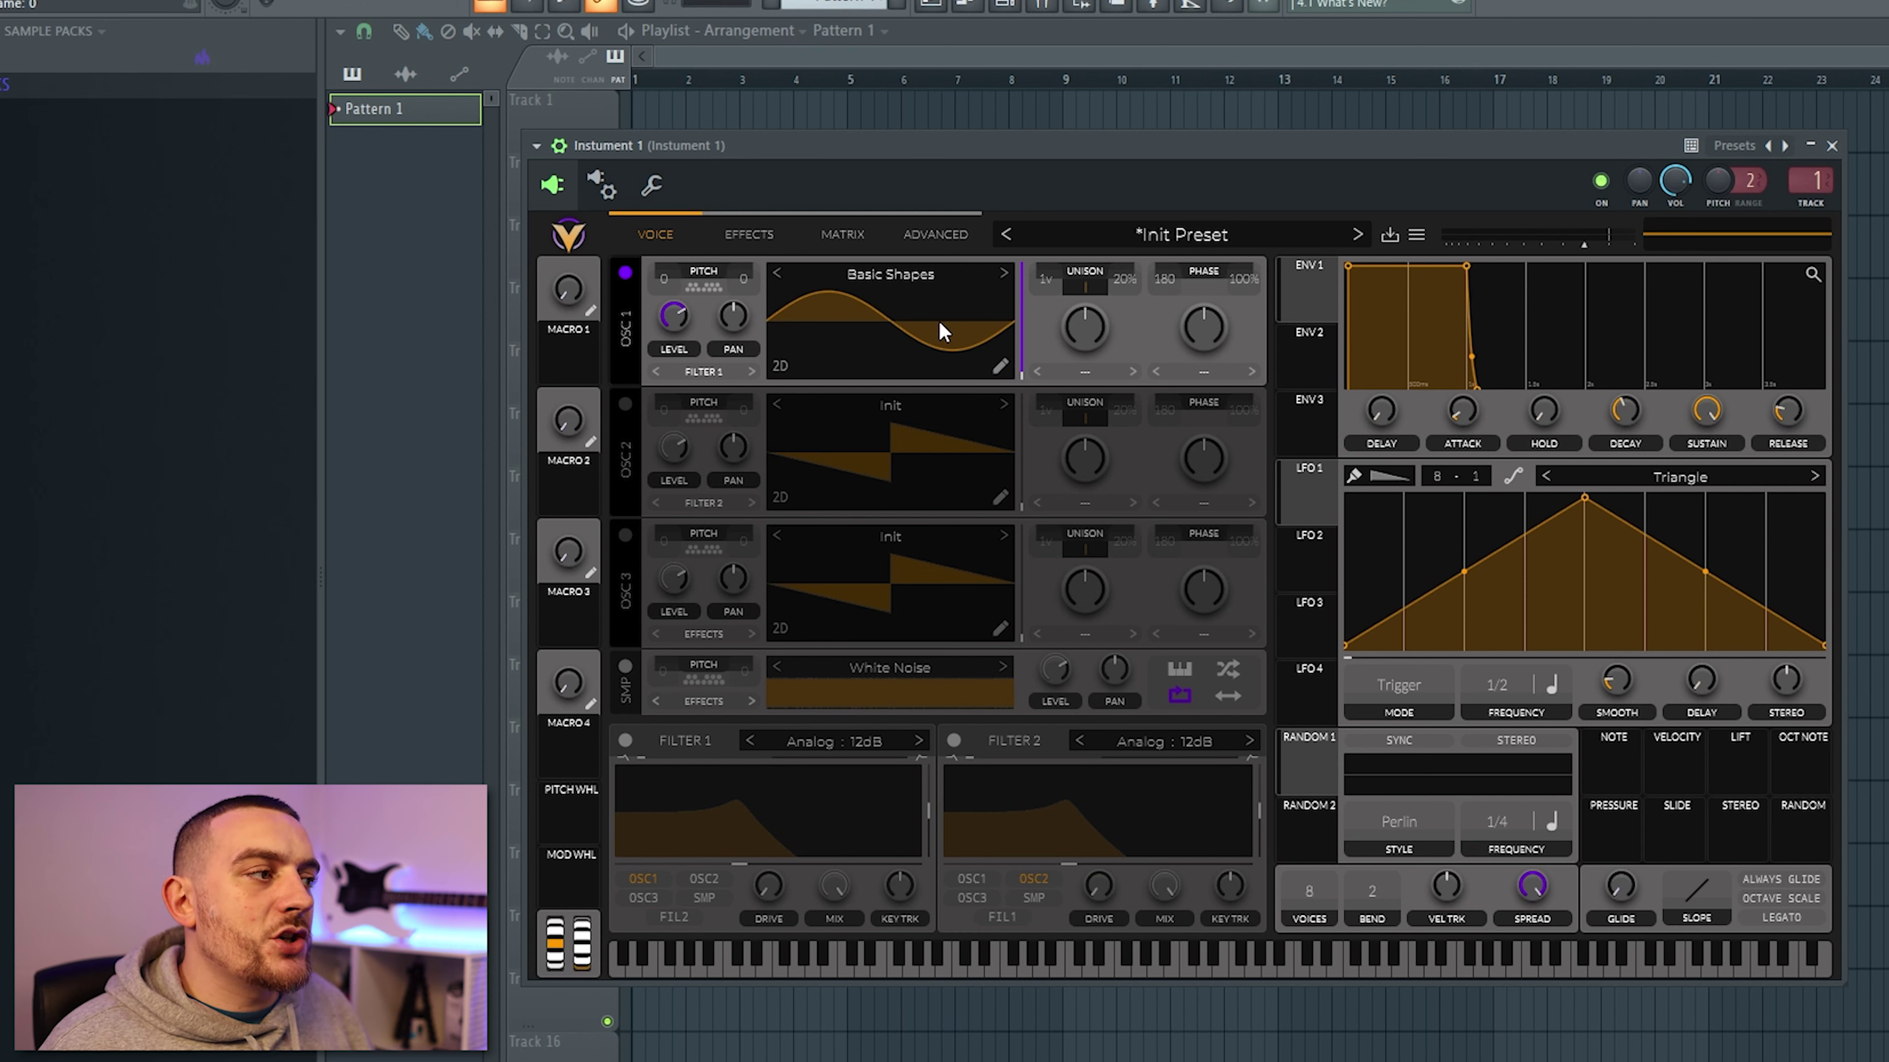
drag(1022, 378, 1023, 324)
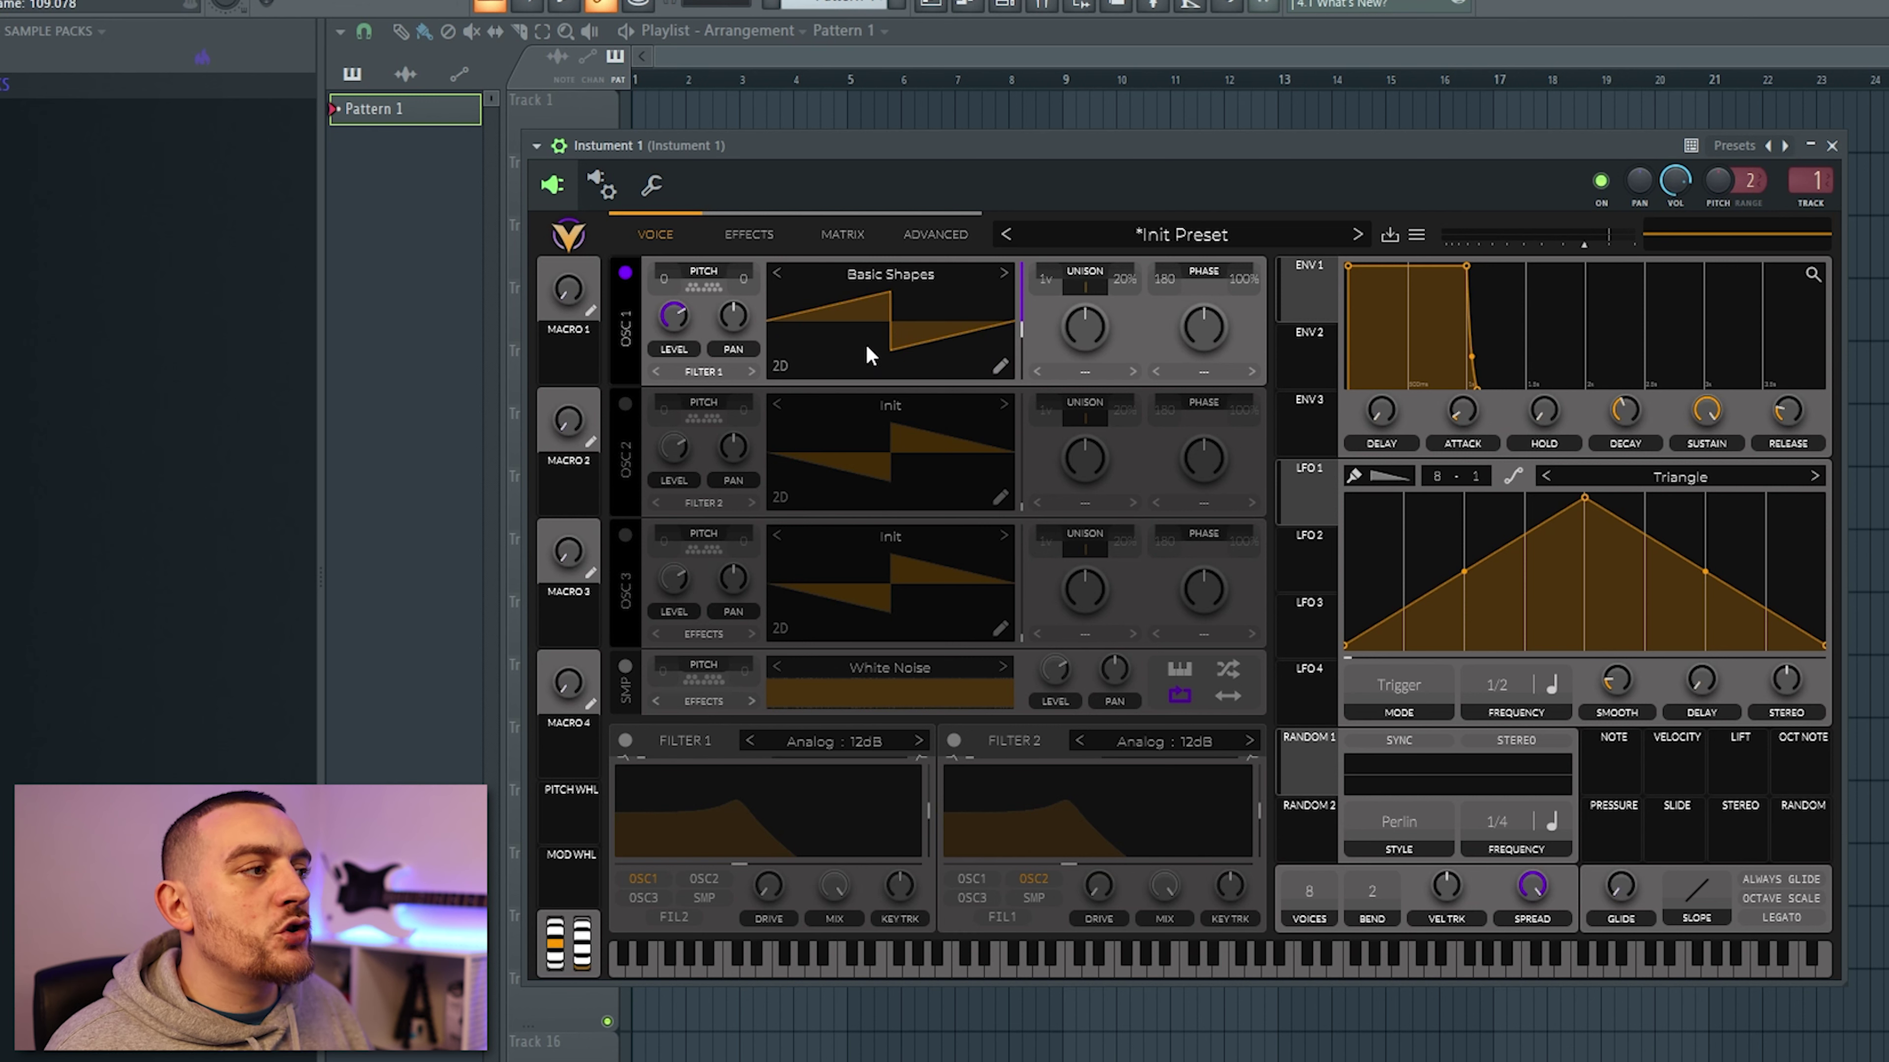
click(624, 403)
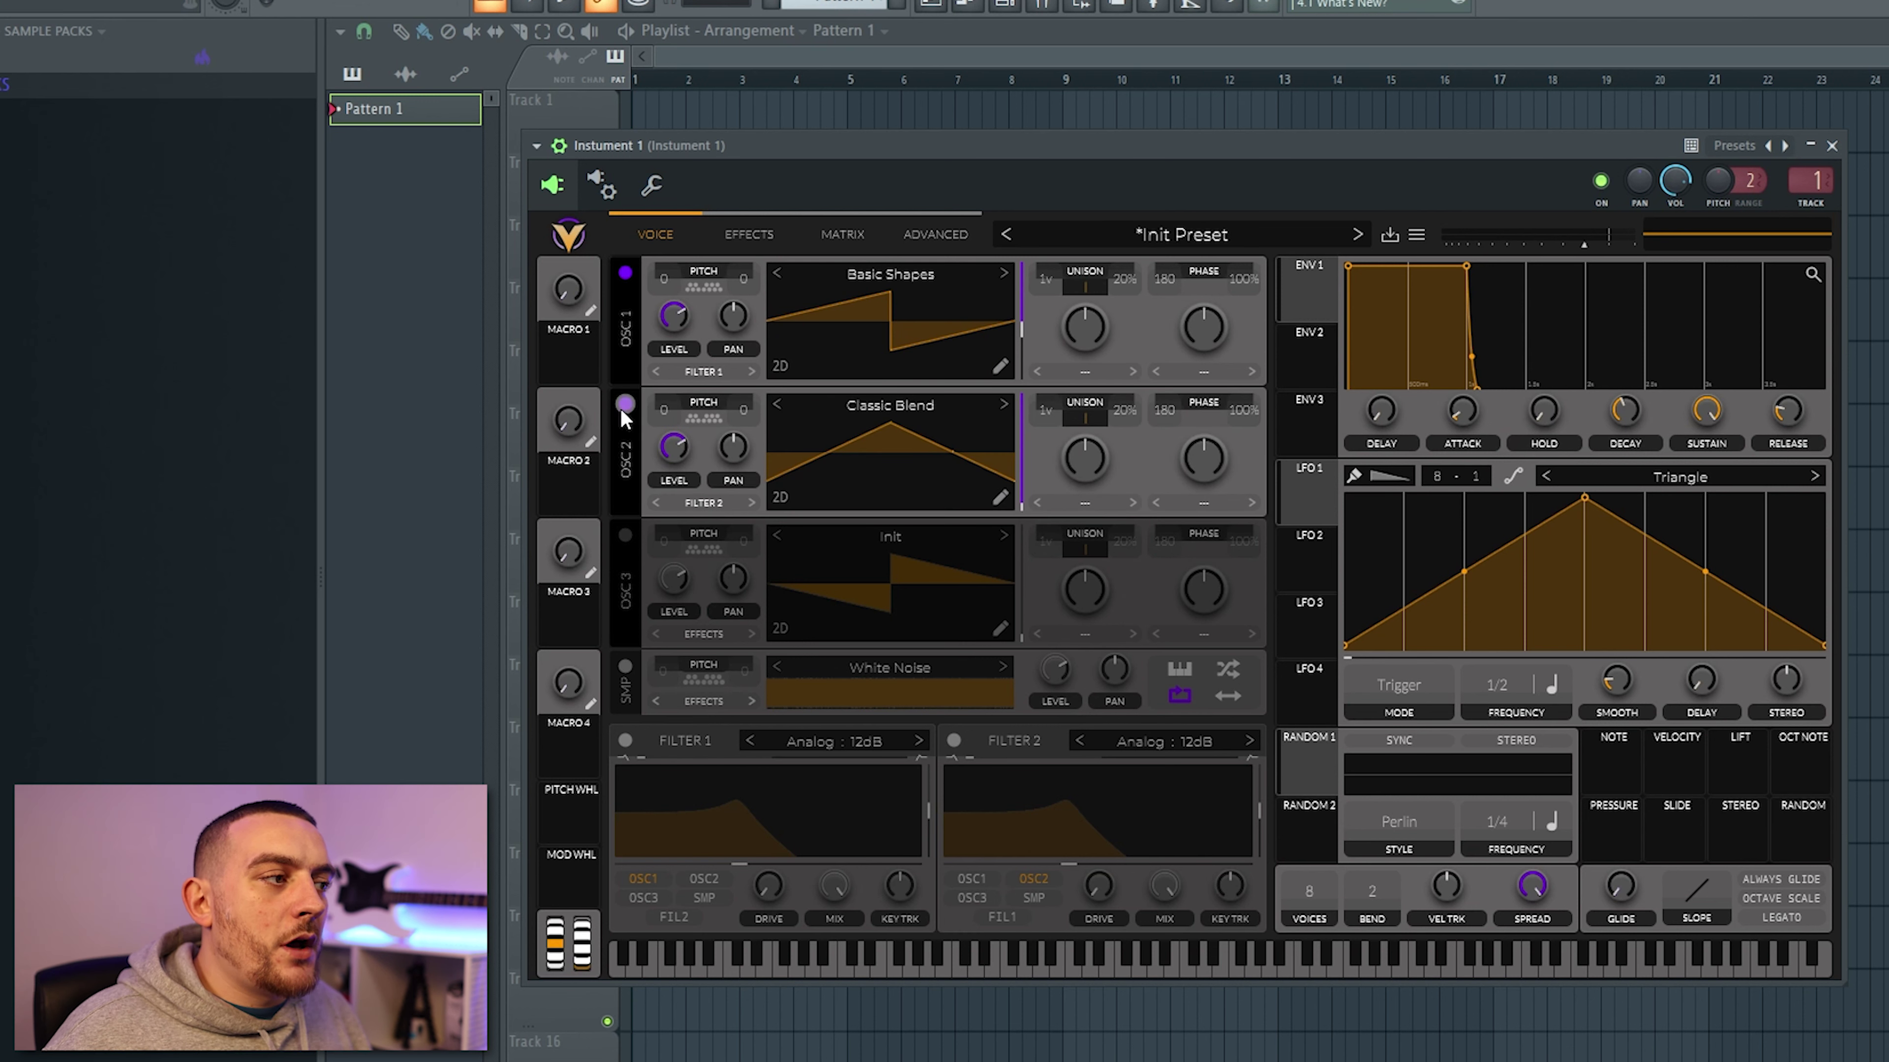
click(951, 409)
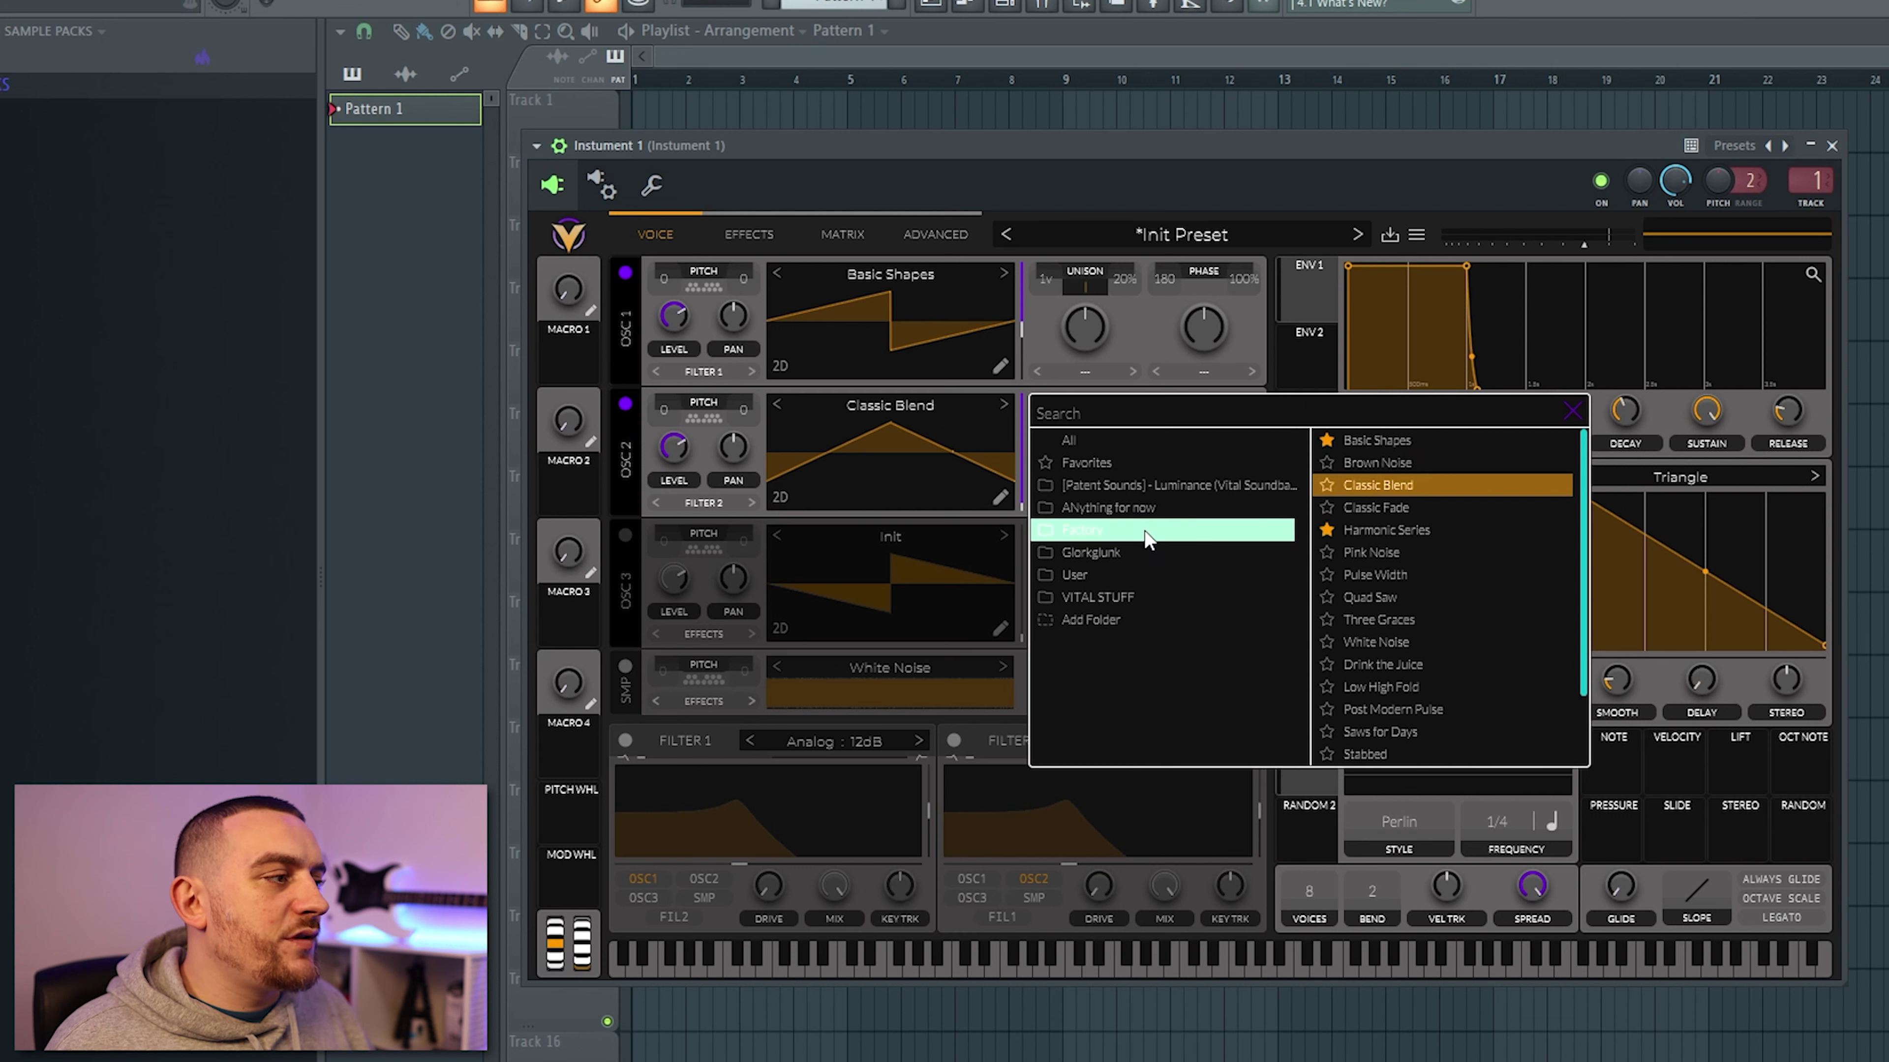
click(1443, 486)
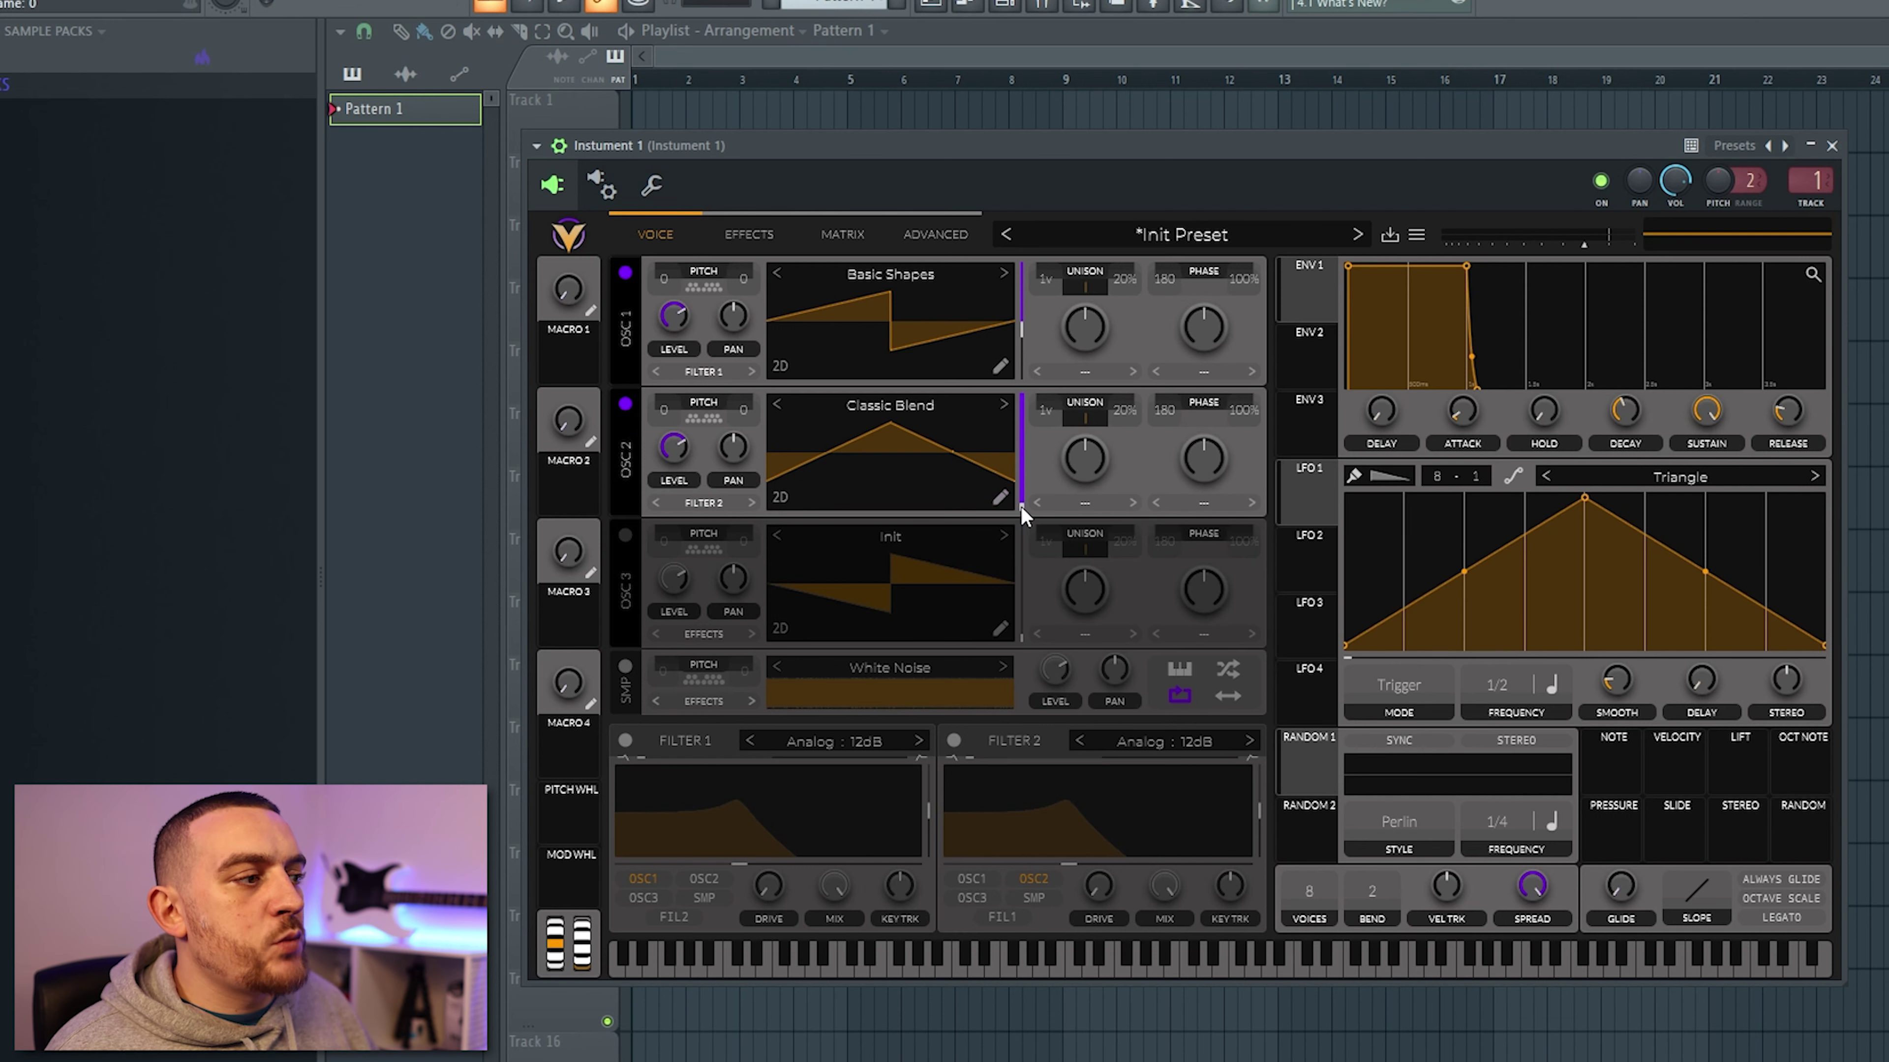
drag(1022, 513, 1021, 448)
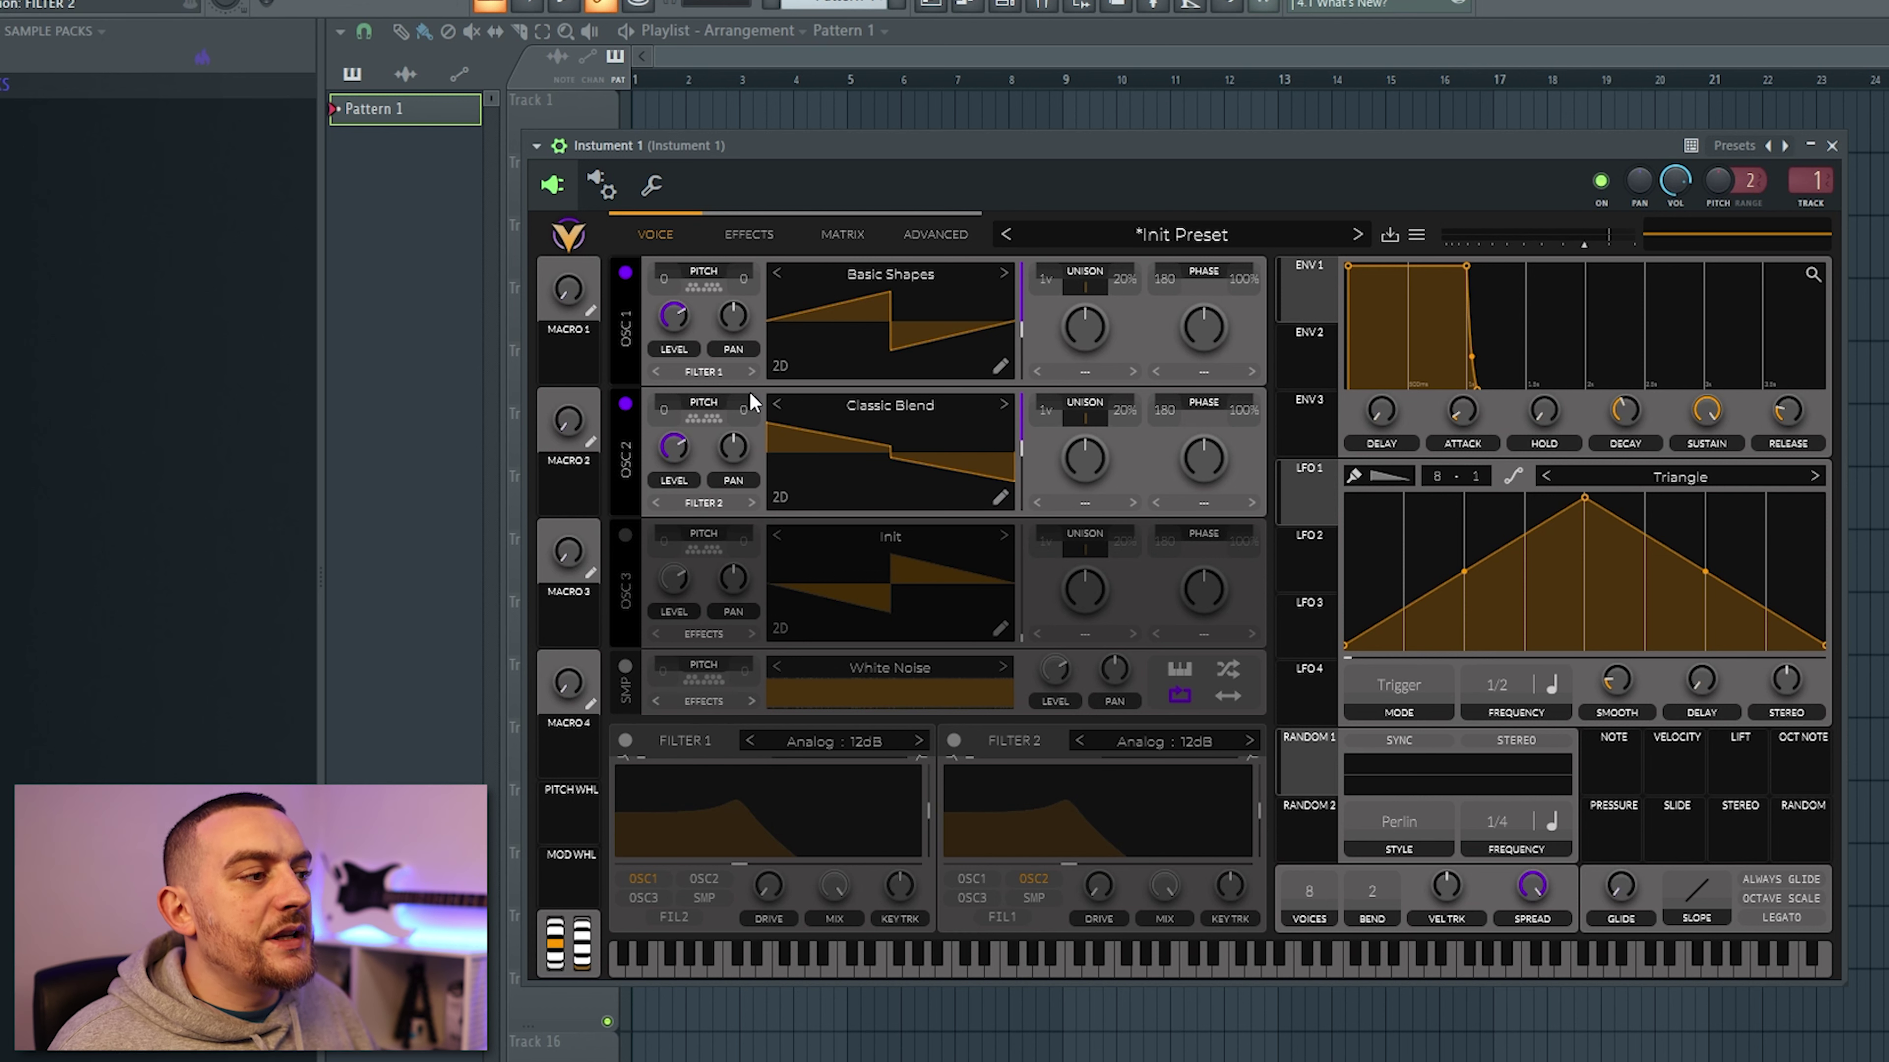
Step: Route oscillator 2 into Filter 1 and zero its phase randomization and both oscillators' unison detune
click(718, 503)
click(689, 530)
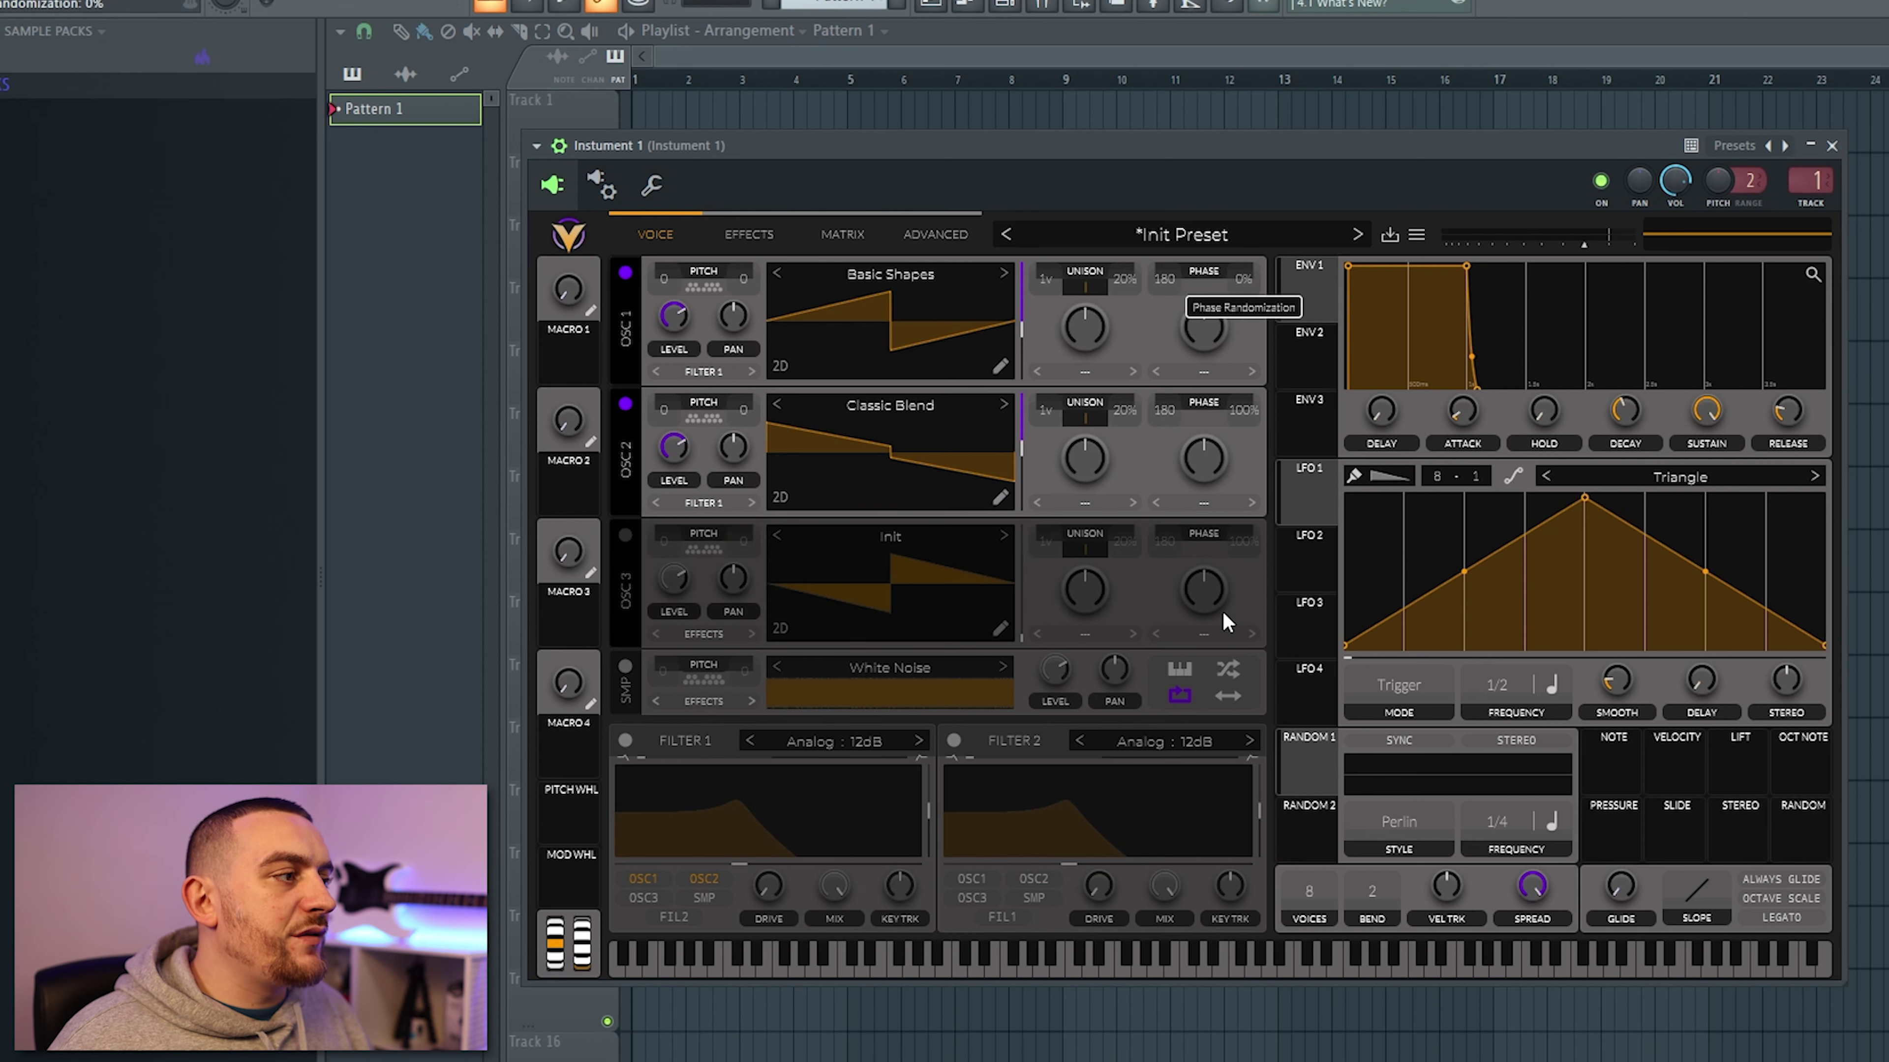
drag(1234, 557, 1141, 651)
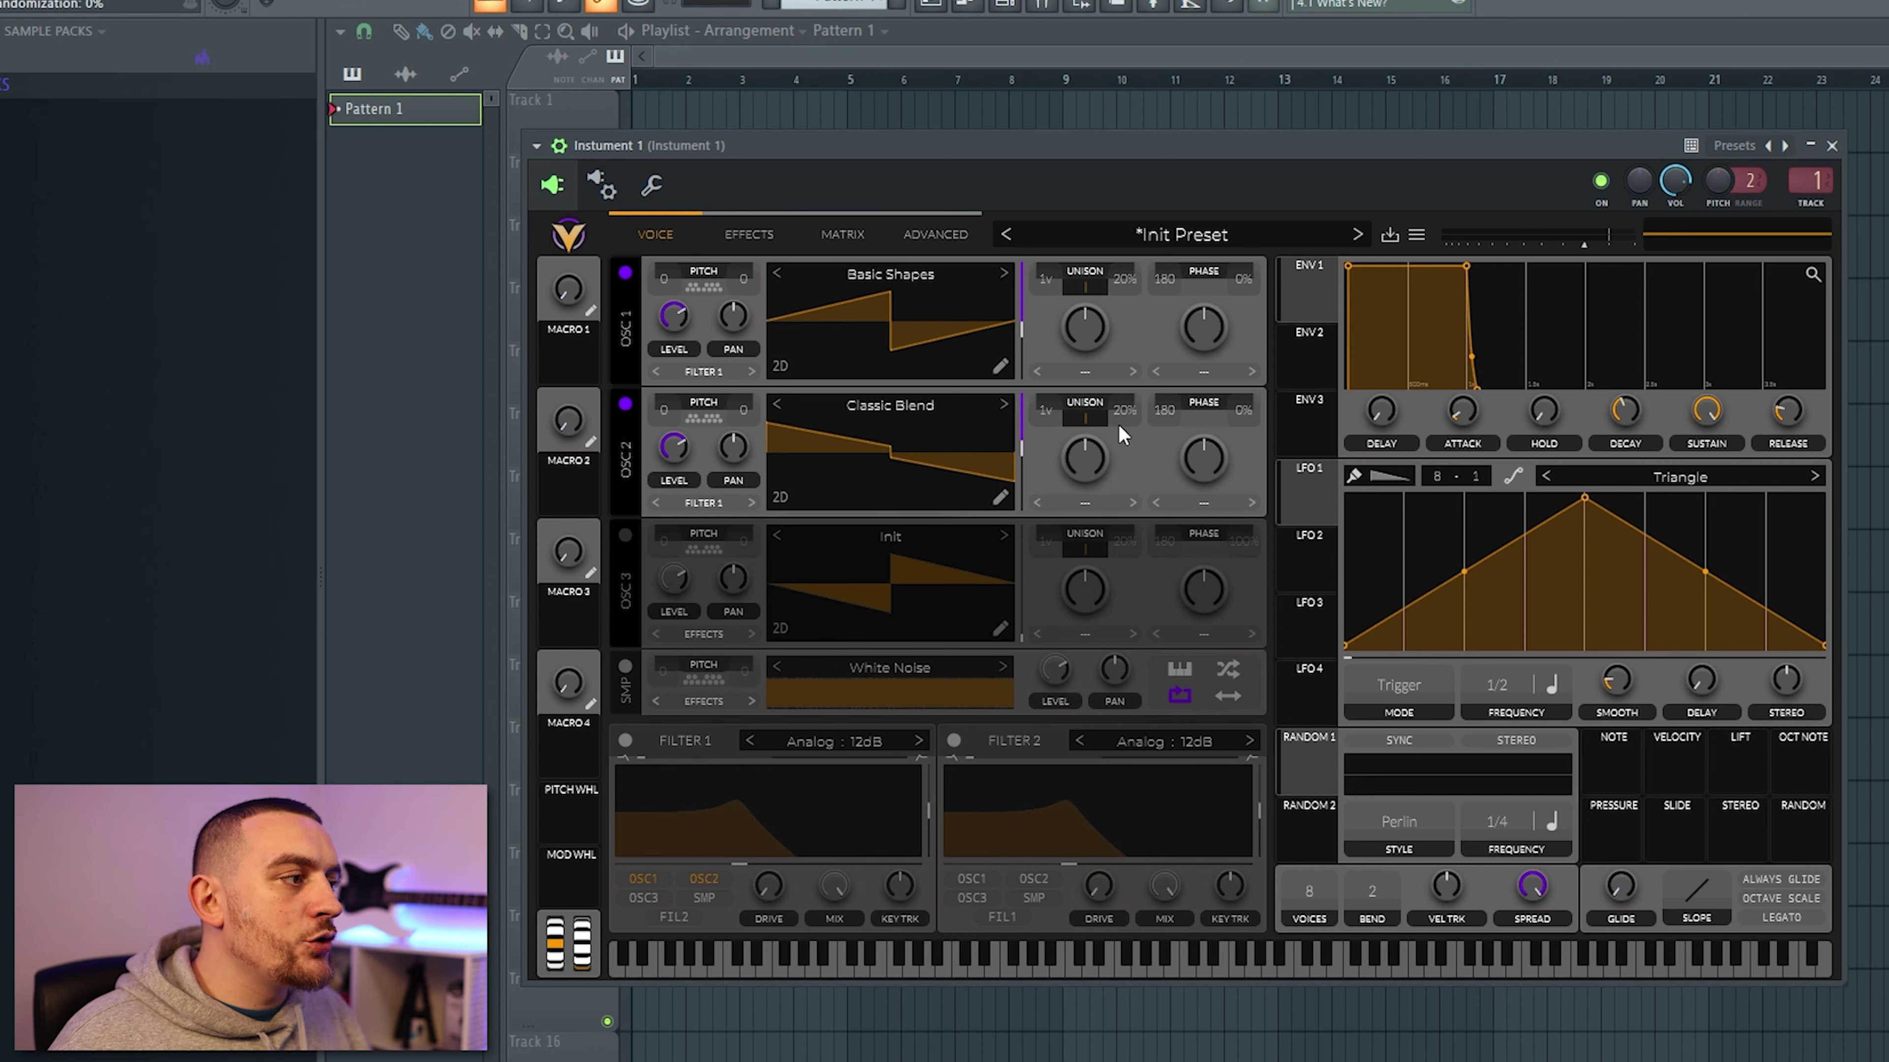
drag(1122, 410, 1108, 521)
drag(1123, 277, 1133, 362)
Step: Enable Filter 1 with 65% resonance and the cutoff lowered to about -38 semitones
click(626, 742)
drag(929, 816, 929, 802)
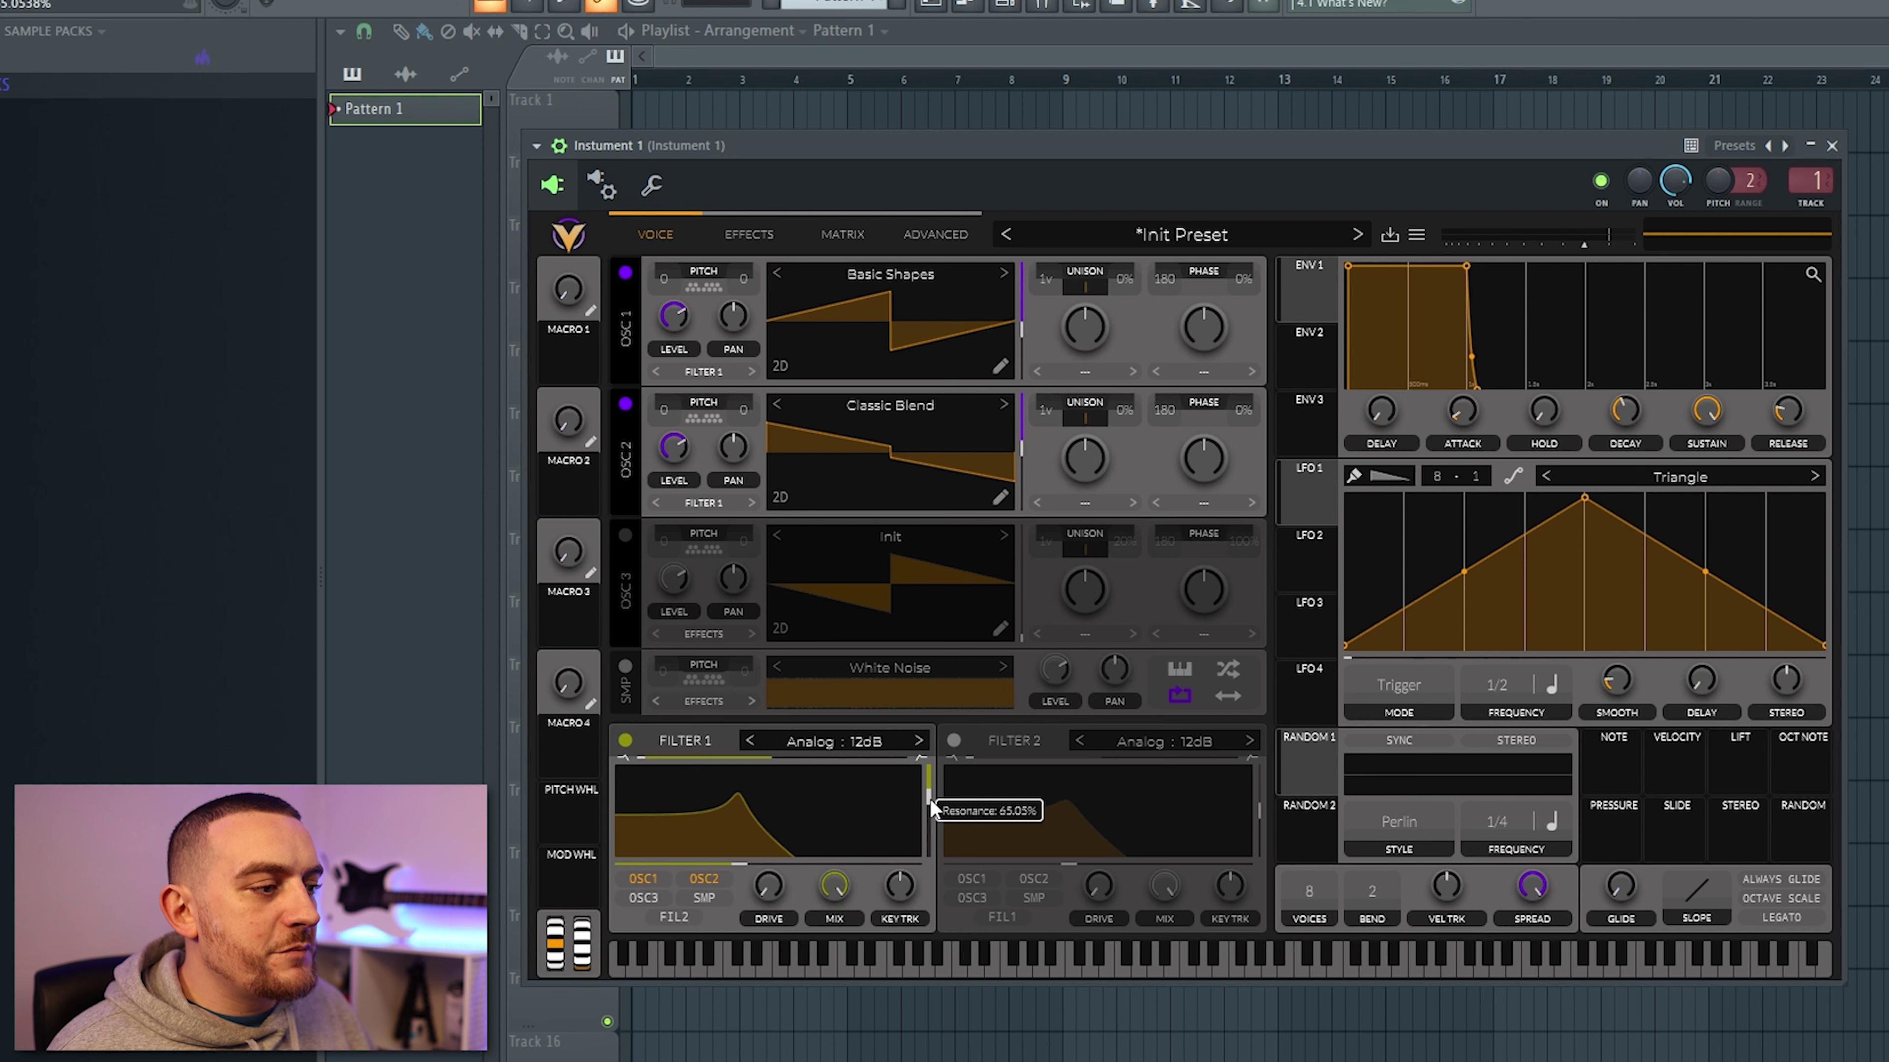
drag(743, 862, 644, 871)
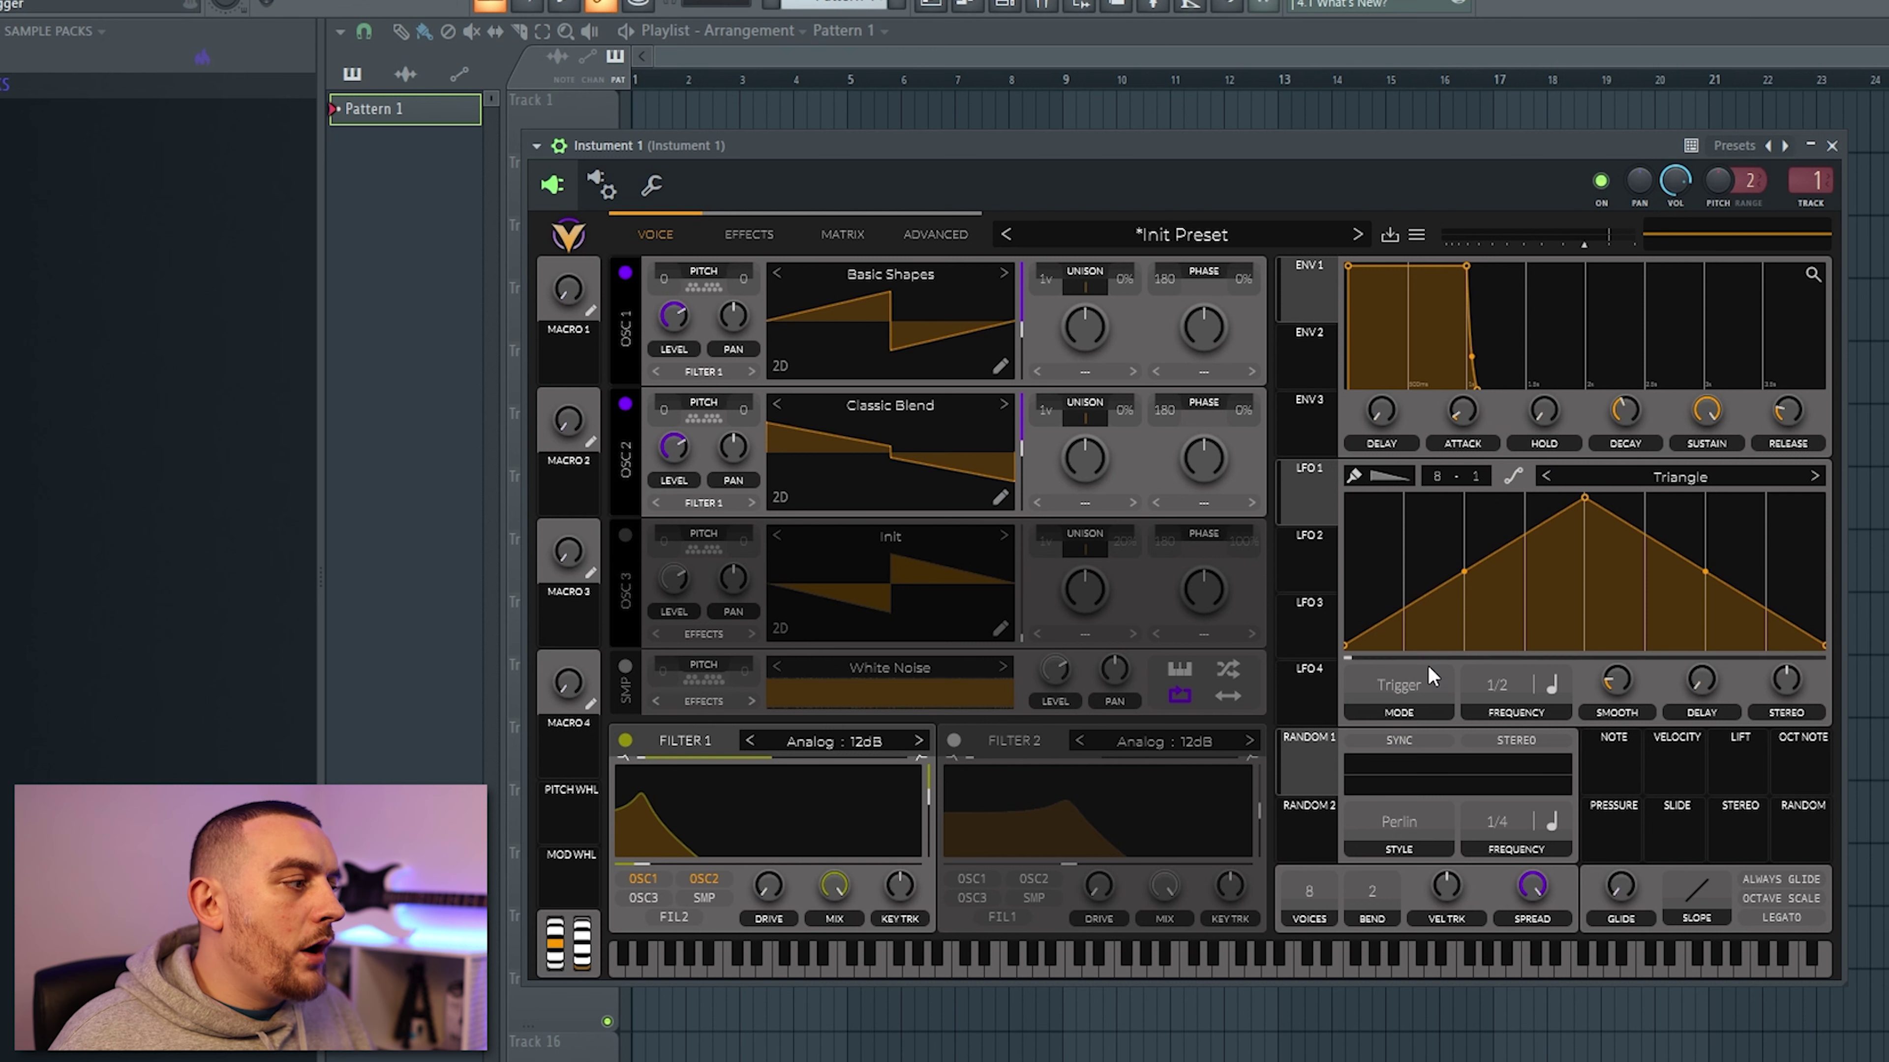
Step: Switch LFO 1 to Envelope mode with its peak at the start and a curved decay
click(1410, 692)
click(1412, 776)
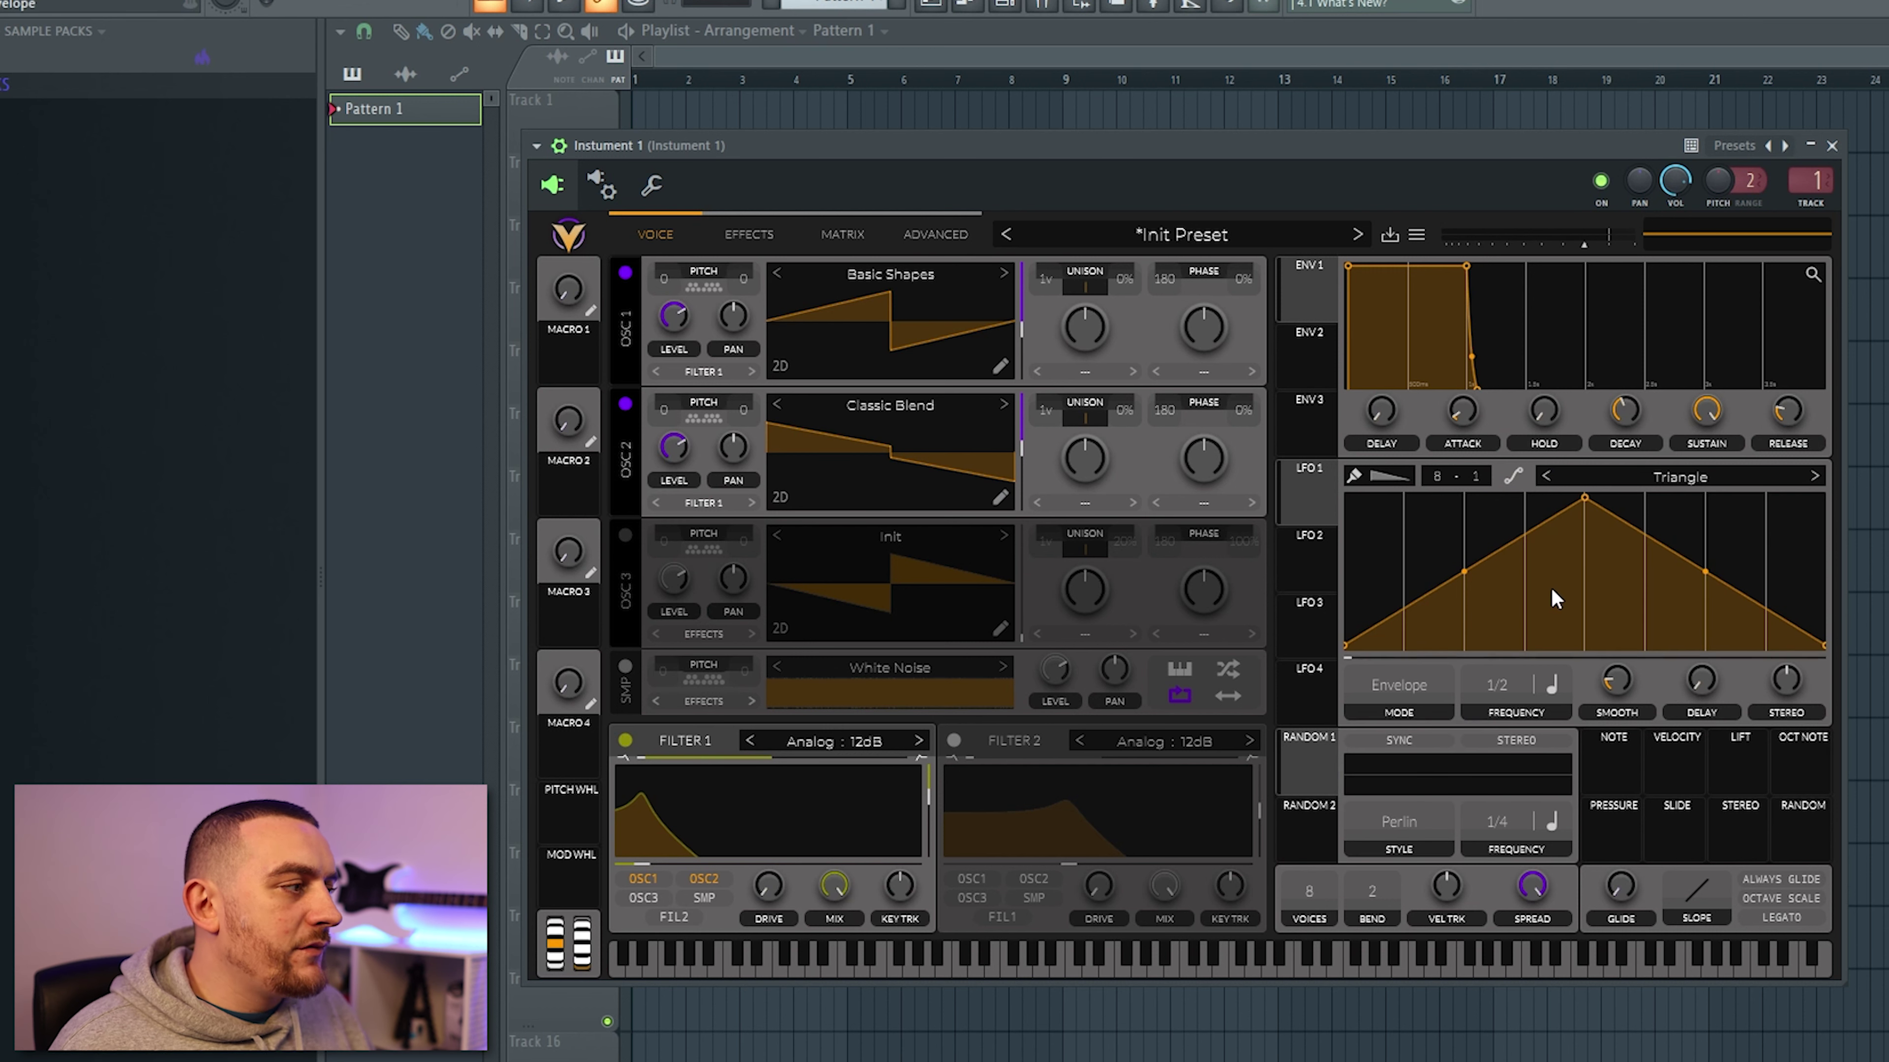
drag(1578, 504, 1371, 469)
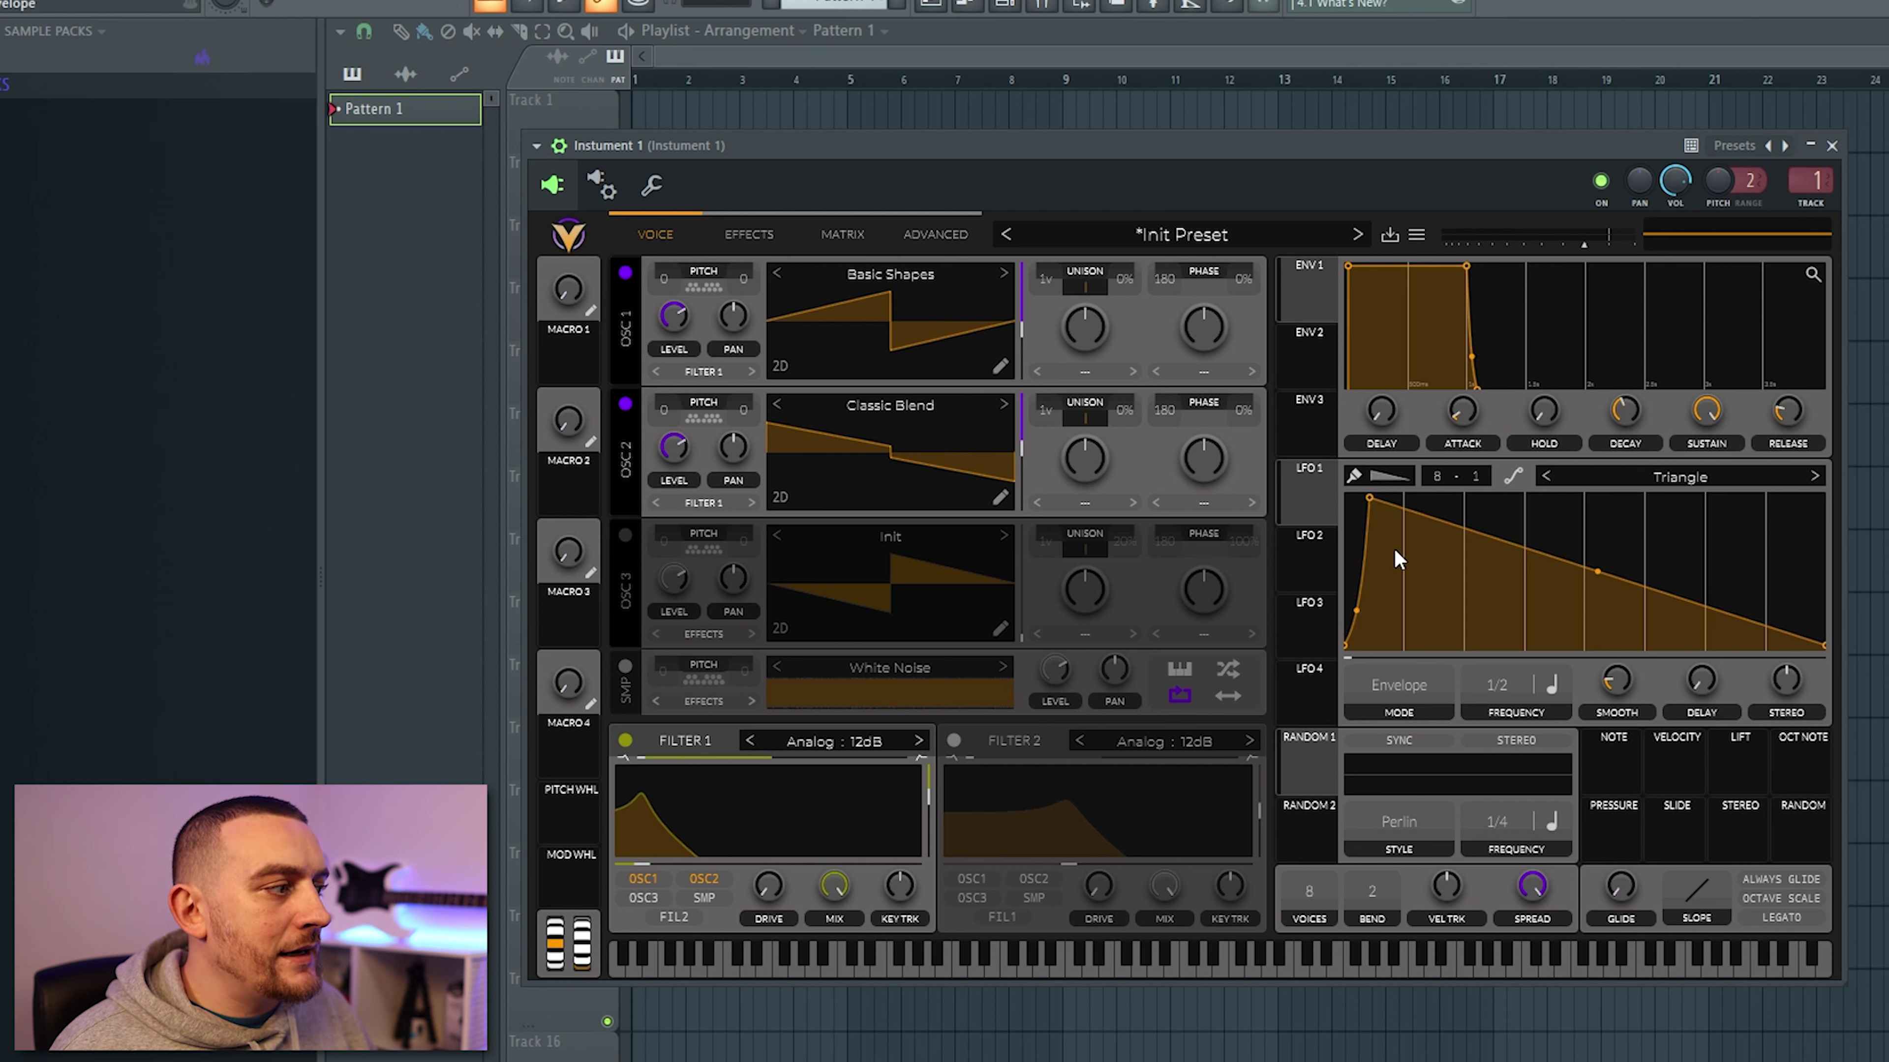
drag(1586, 562, 1597, 603)
Step: Route LFO 1 to Filter 1's cutoff and enter an exact modulation amount
drag(1310, 500, 767, 855)
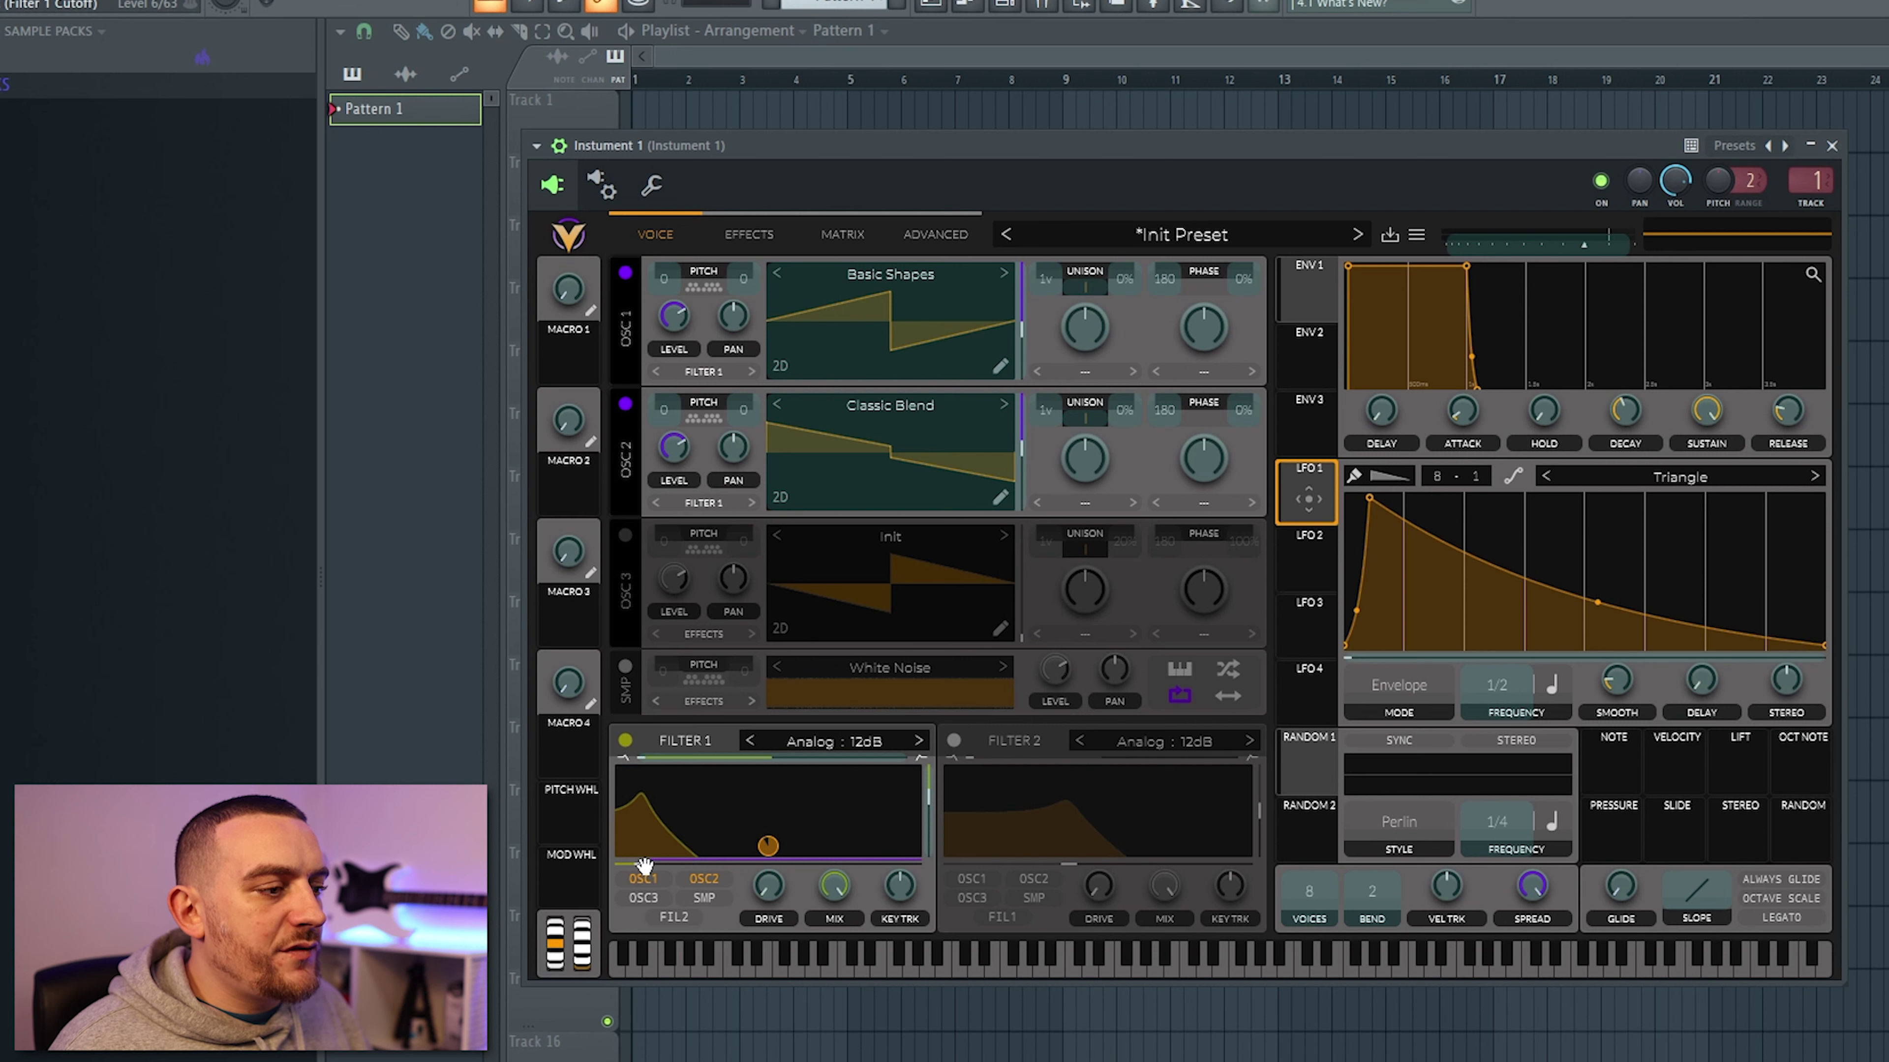
right_click(768, 846)
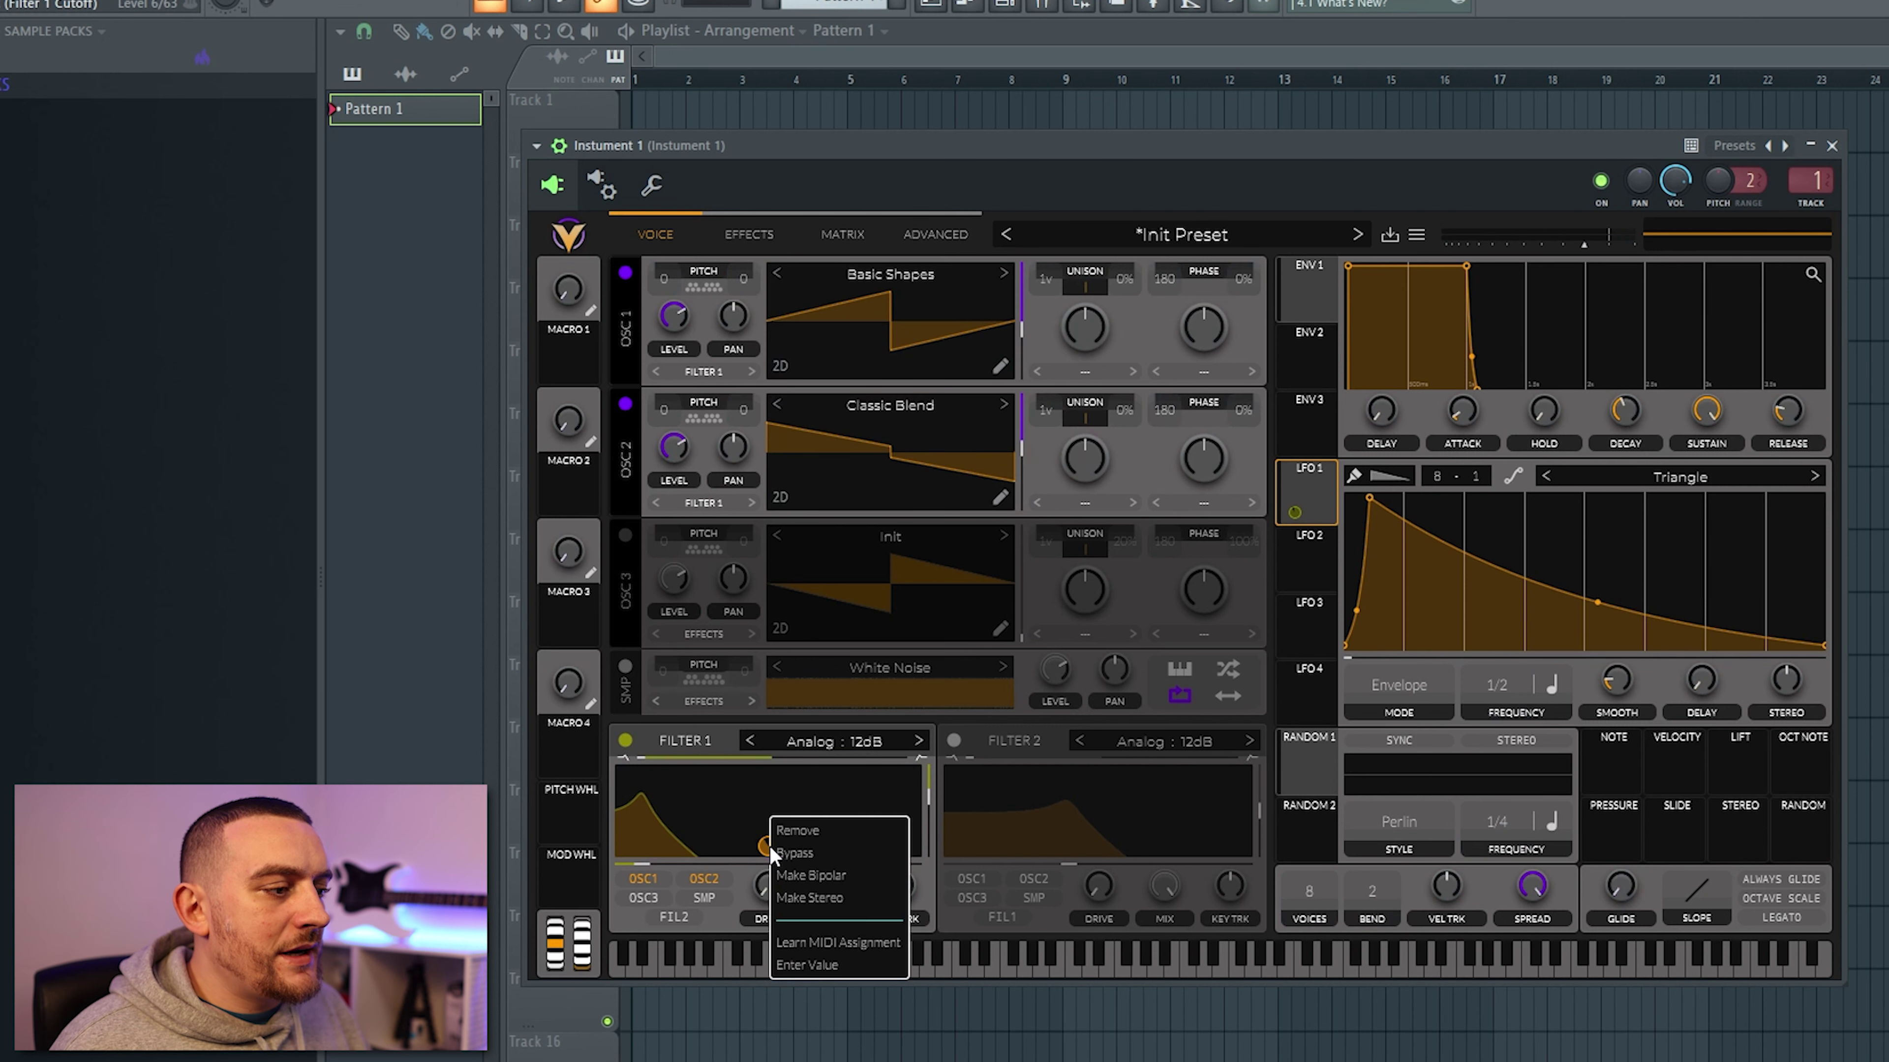
click(823, 956)
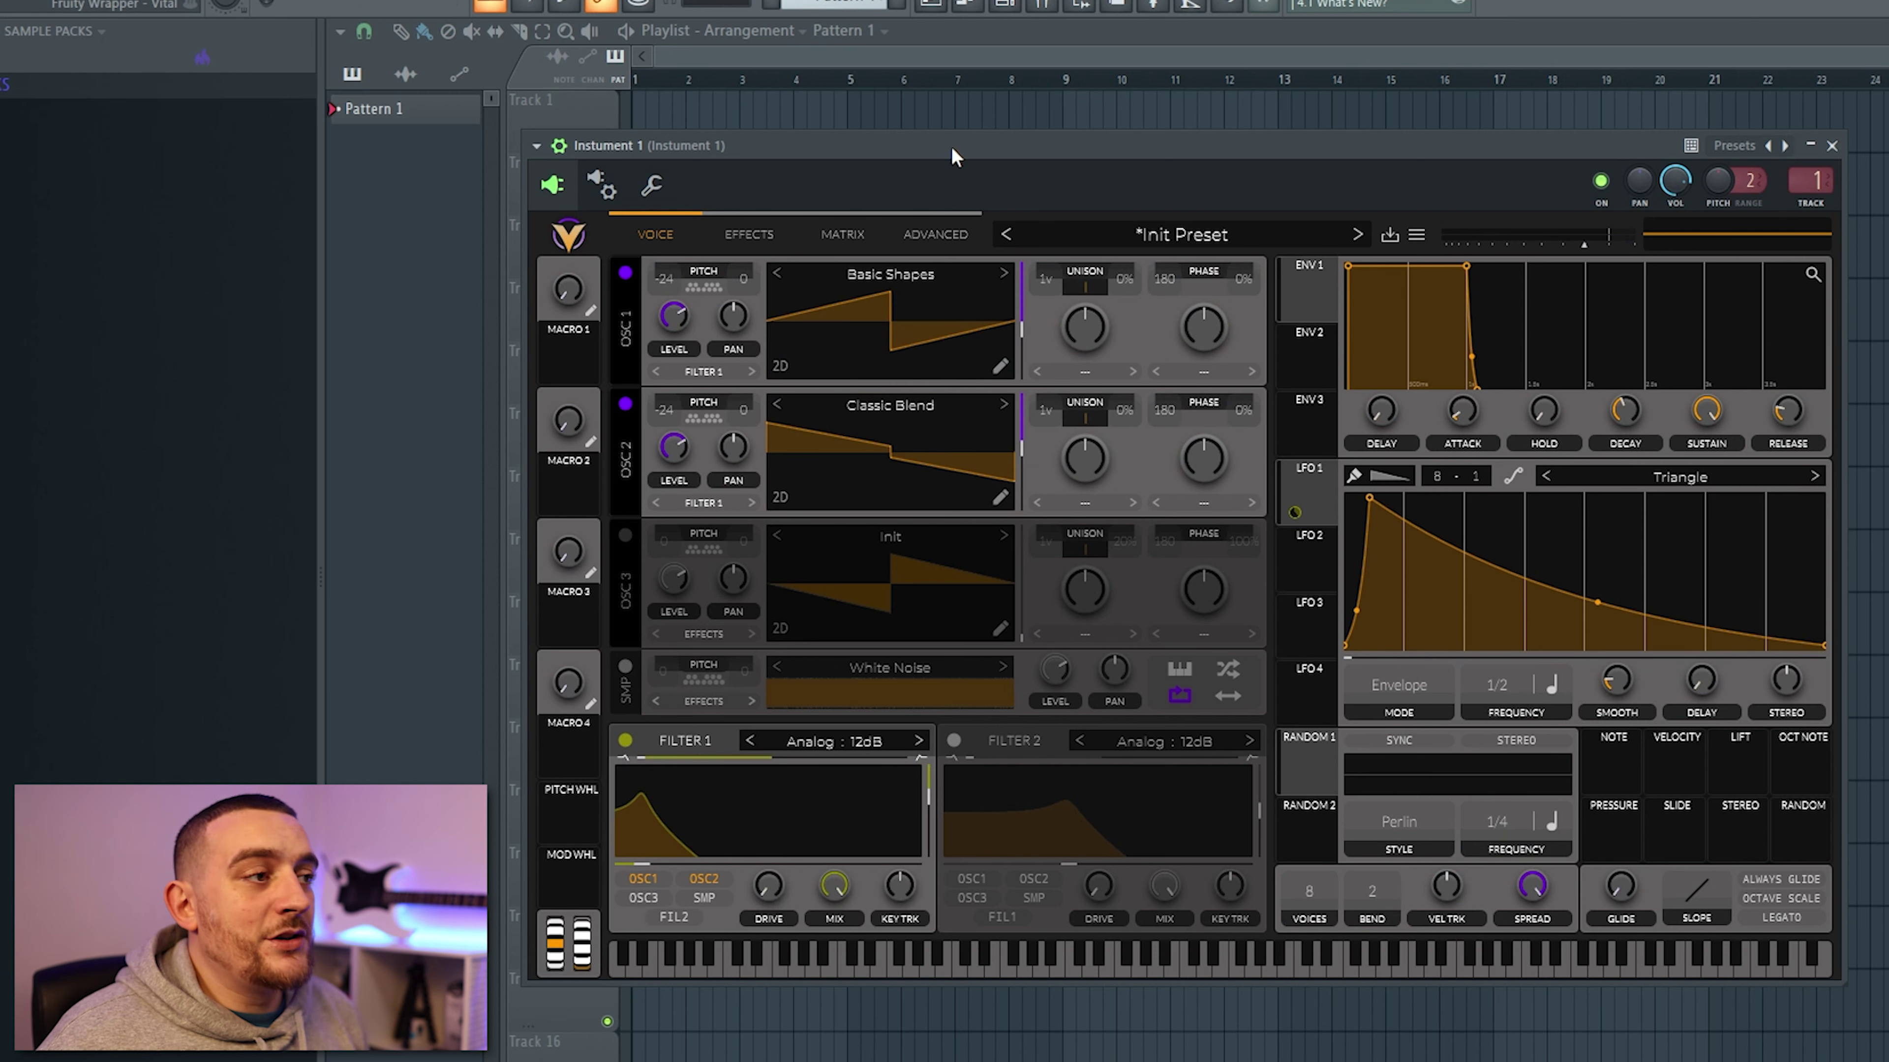